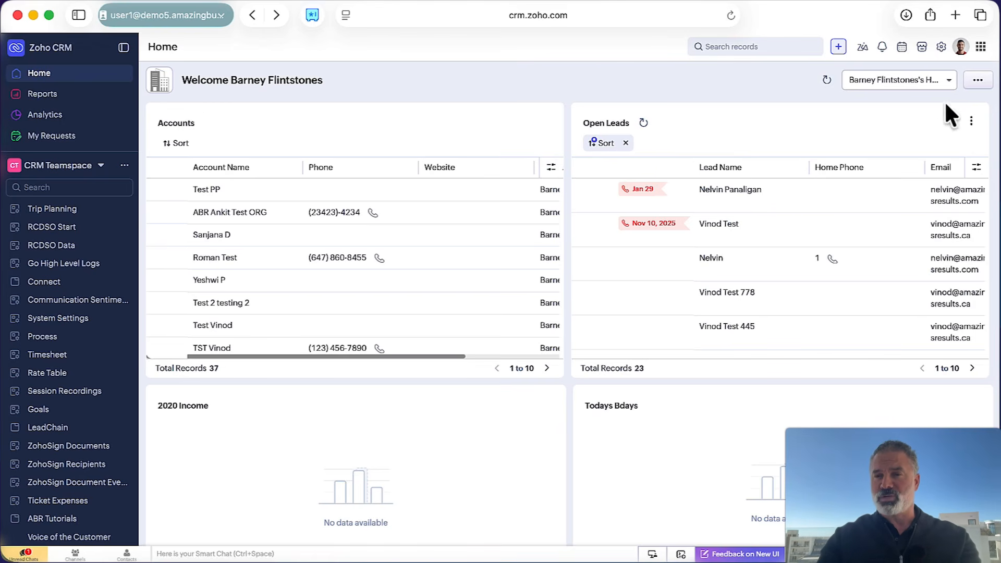
Search the setup for "blue" and open the Blueprints settings page.
left_click(941, 47)
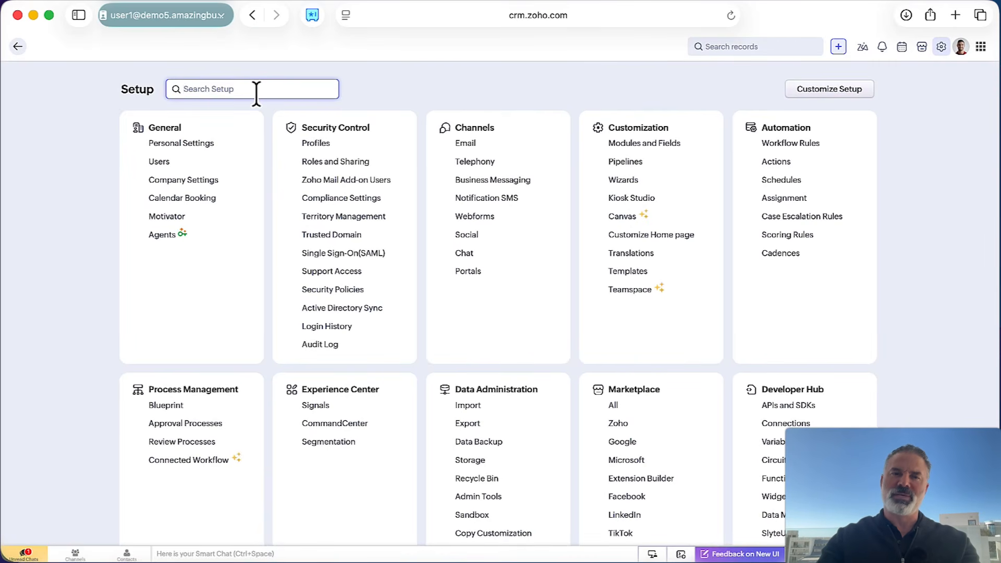
type("blu")
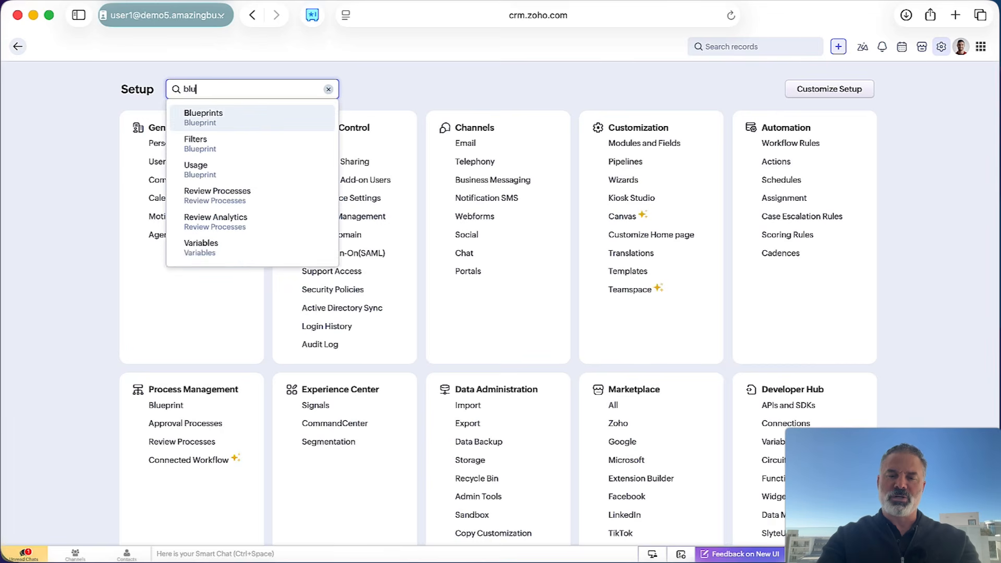
type("e")
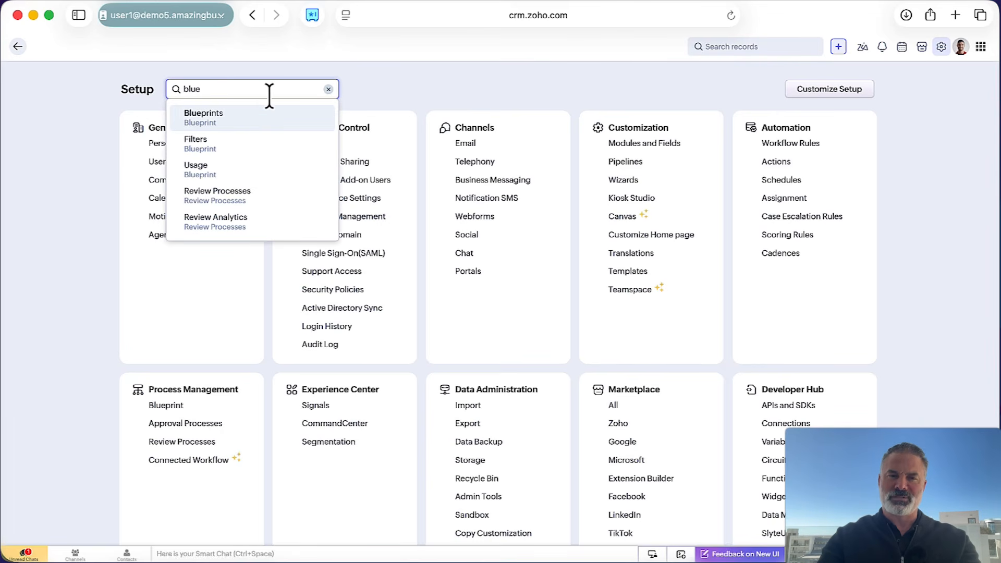
left_click(216, 125)
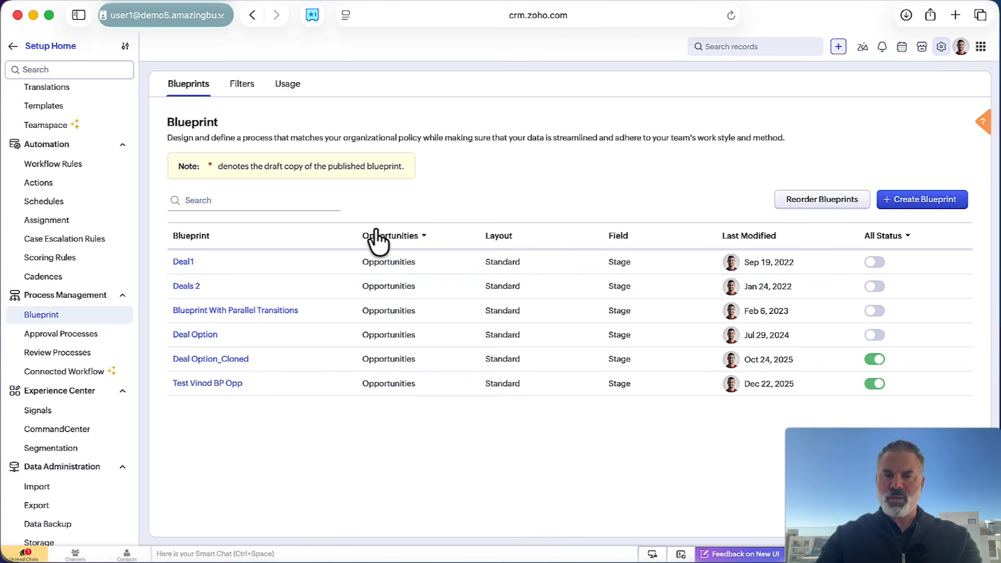
Show the blueprints of all modules and look through the list.
left_click(423, 237)
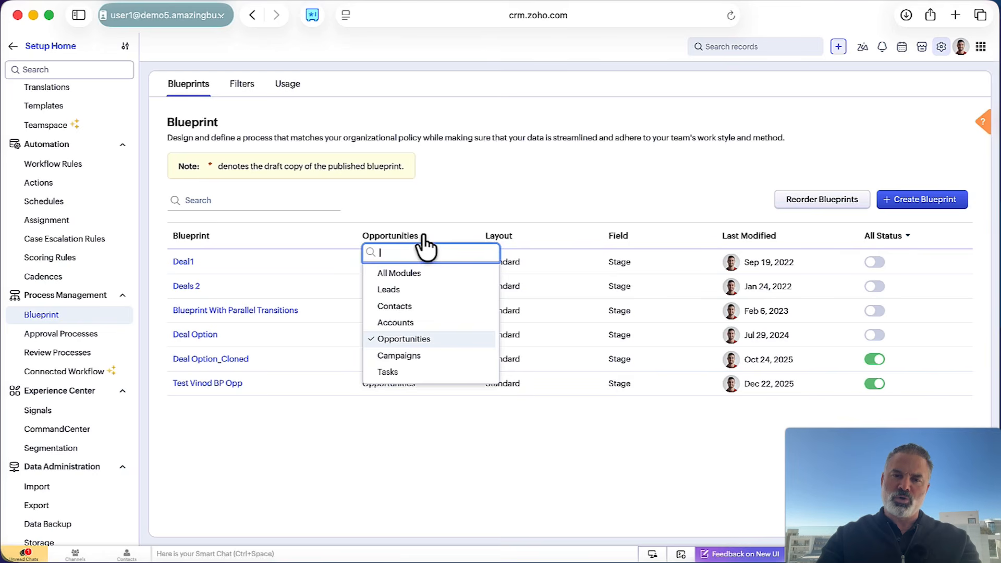
left_click(412, 274)
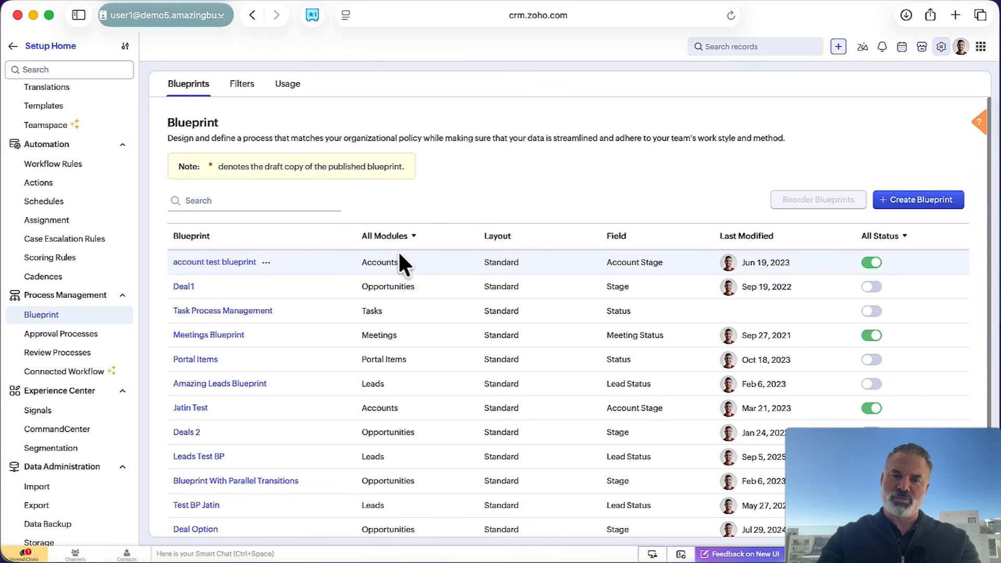
scroll(397, 252, "down", 1)
scroll(397, 249, "down", 2)
scroll(380, 380, "up", 4)
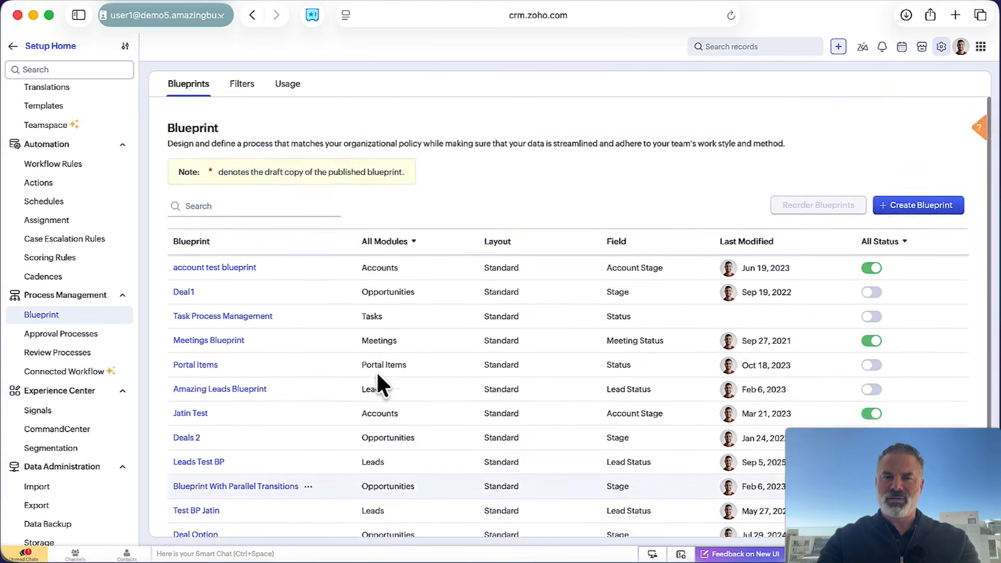
Filter the blueprint list to the Leads module.
left_click(398, 238)
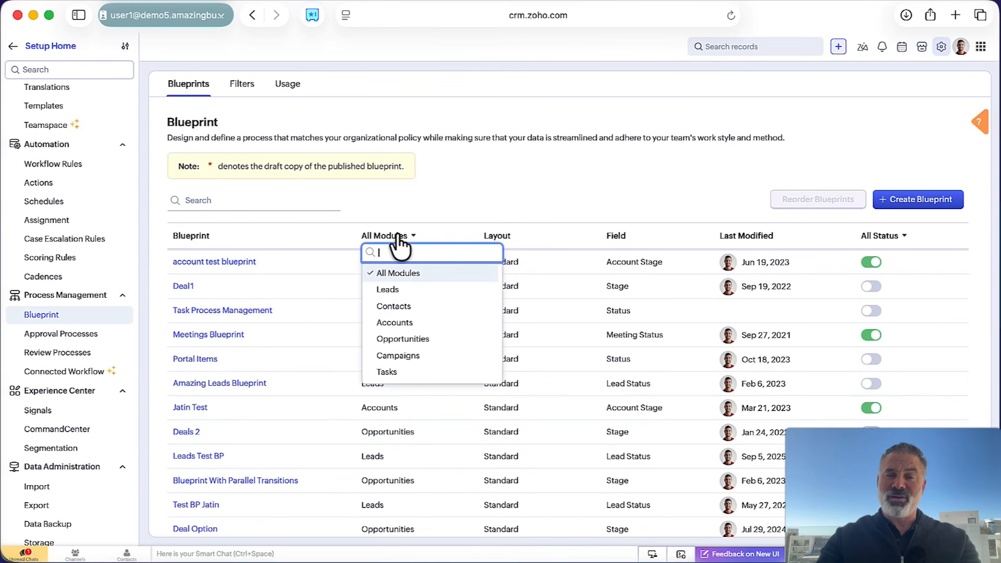
left_click(401, 286)
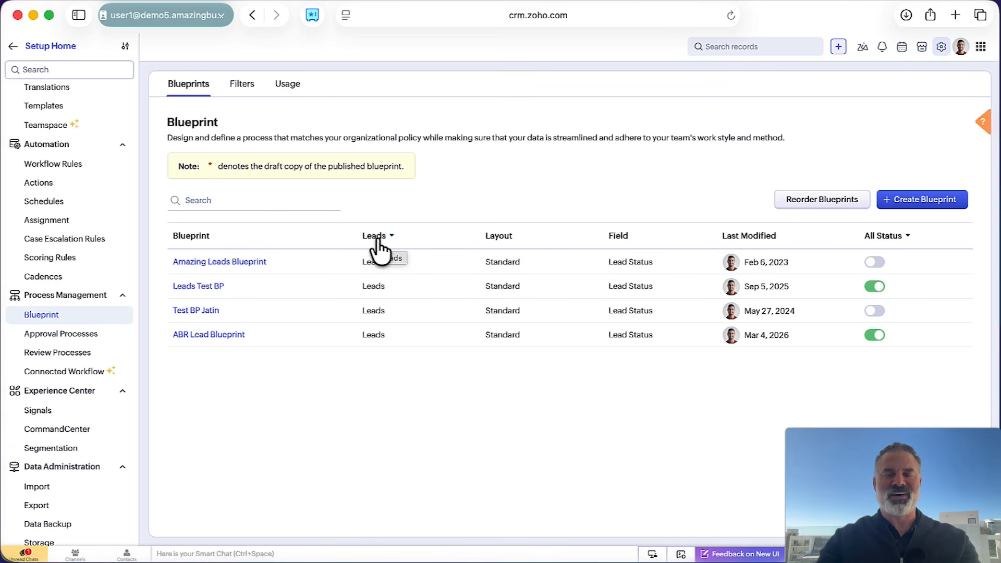
left_click(382, 237)
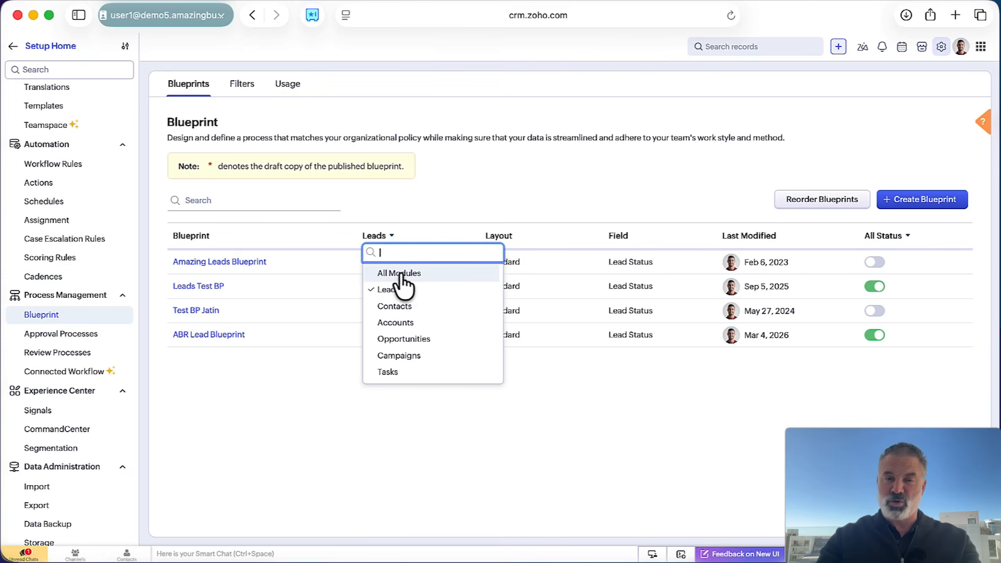
left_click(450, 202)
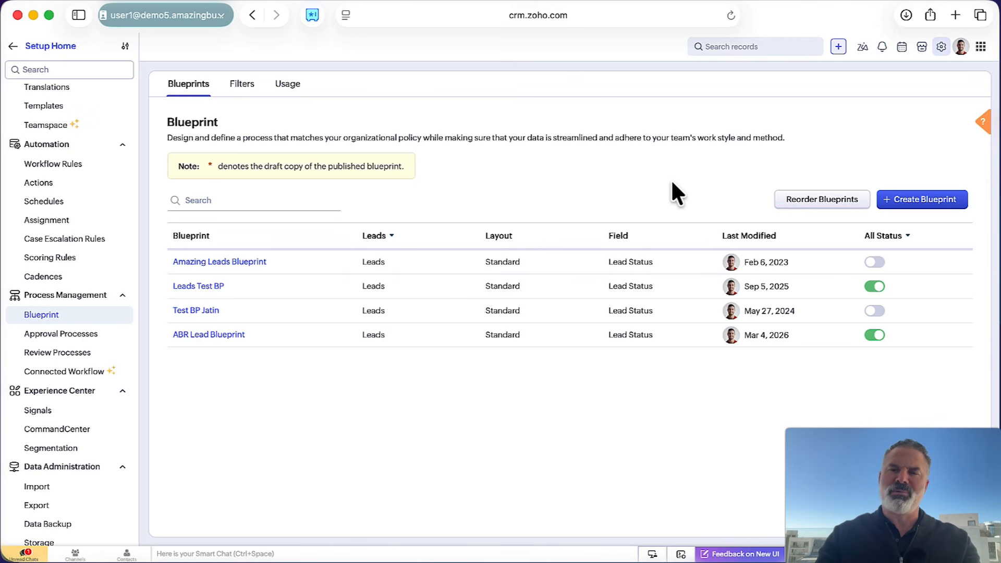
Start a new blueprint named "Leads Blueprint March 2026" for the Leads module with the Standard layout.
left_click(923, 201)
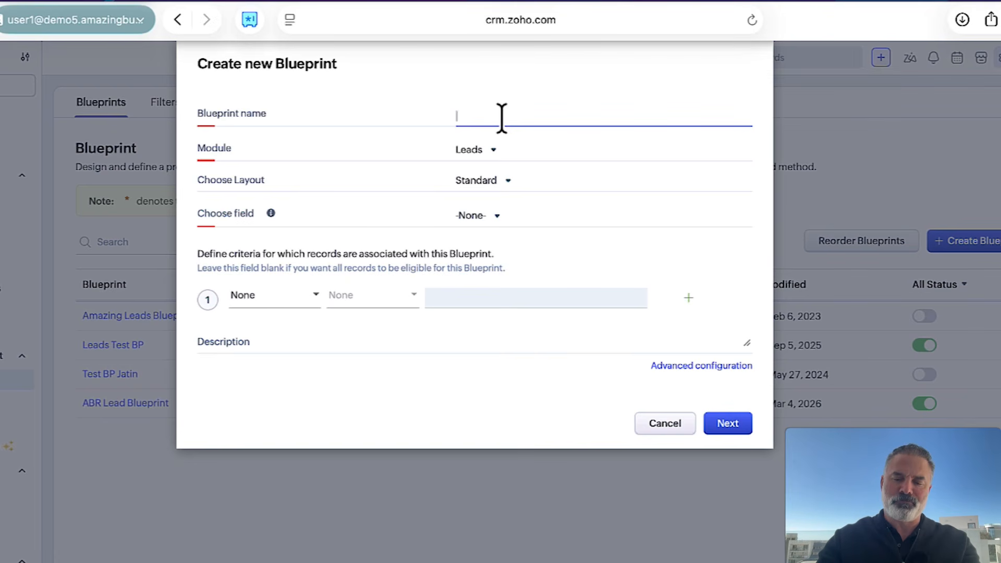
type("Leads")
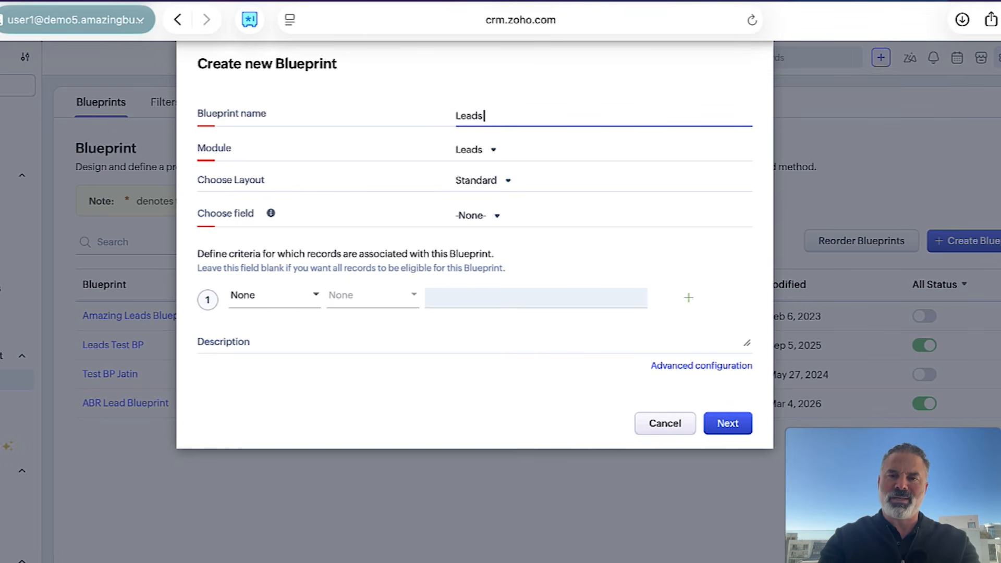
type(" Bluep")
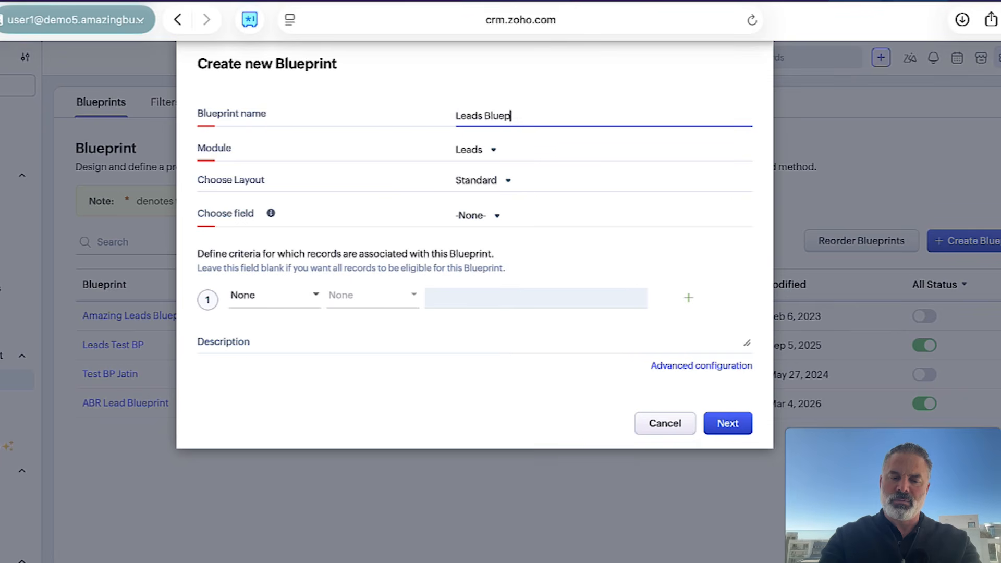
type("rint Mar")
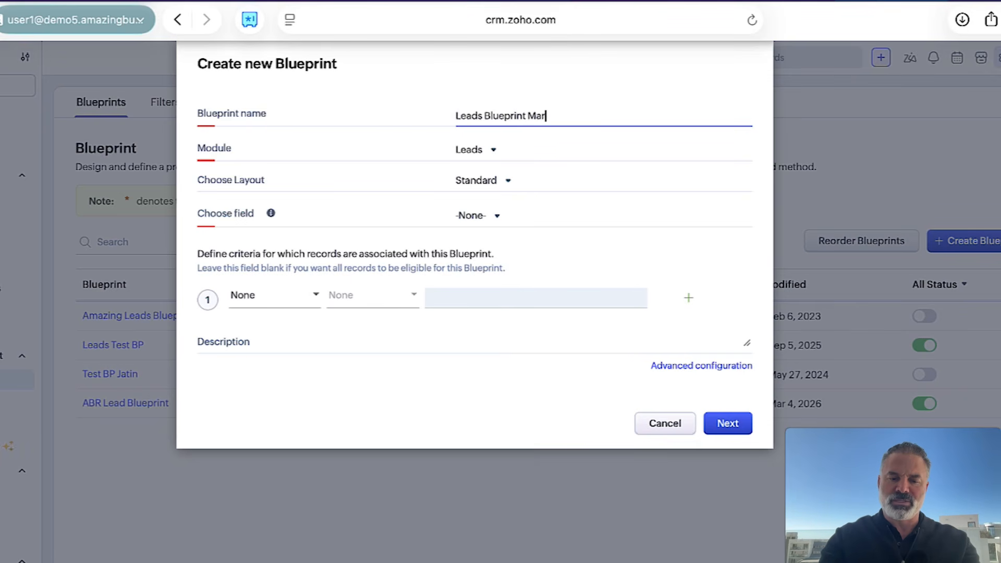
type("ch 2026")
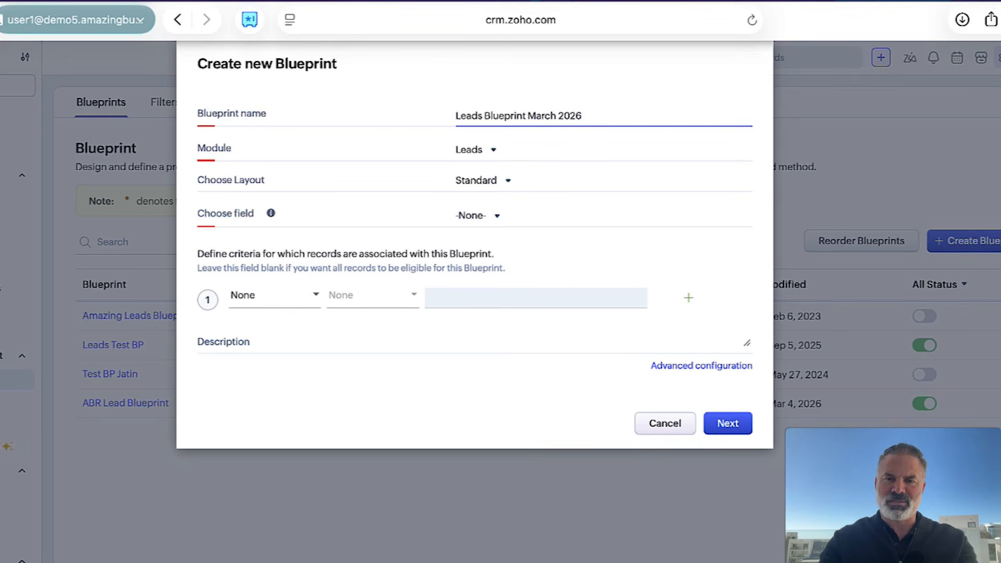
left_click(493, 156)
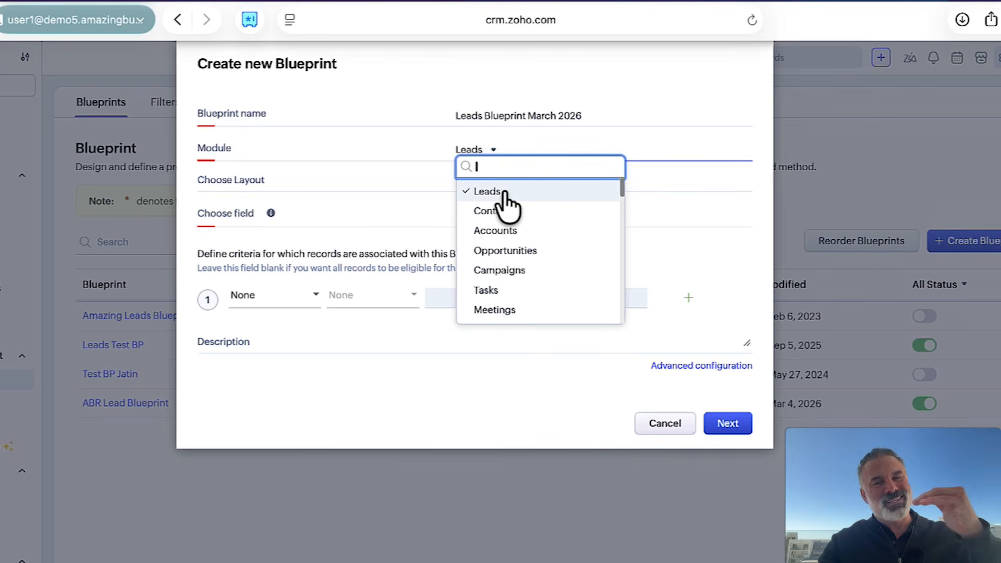
left_click(549, 83)
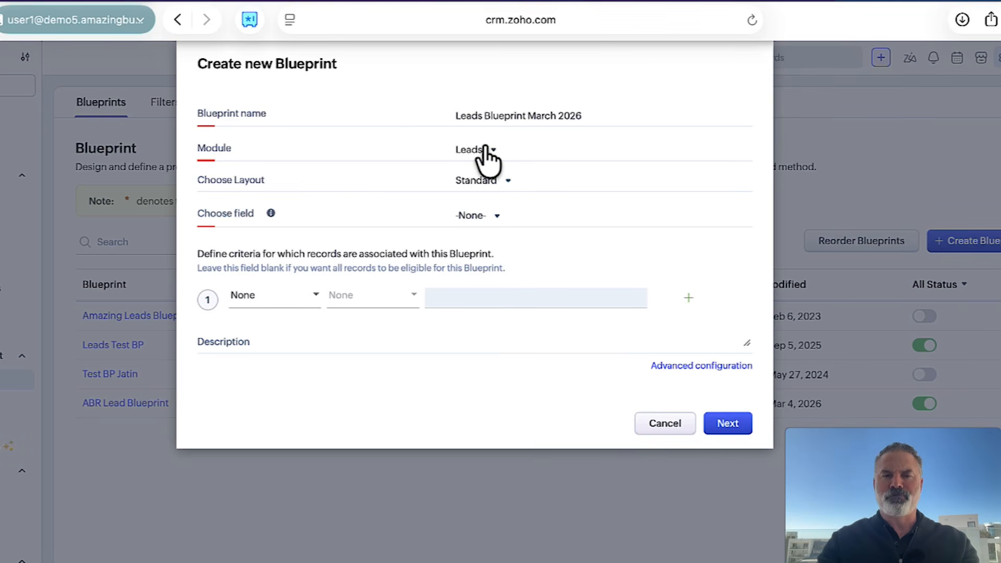
left_click(482, 180)
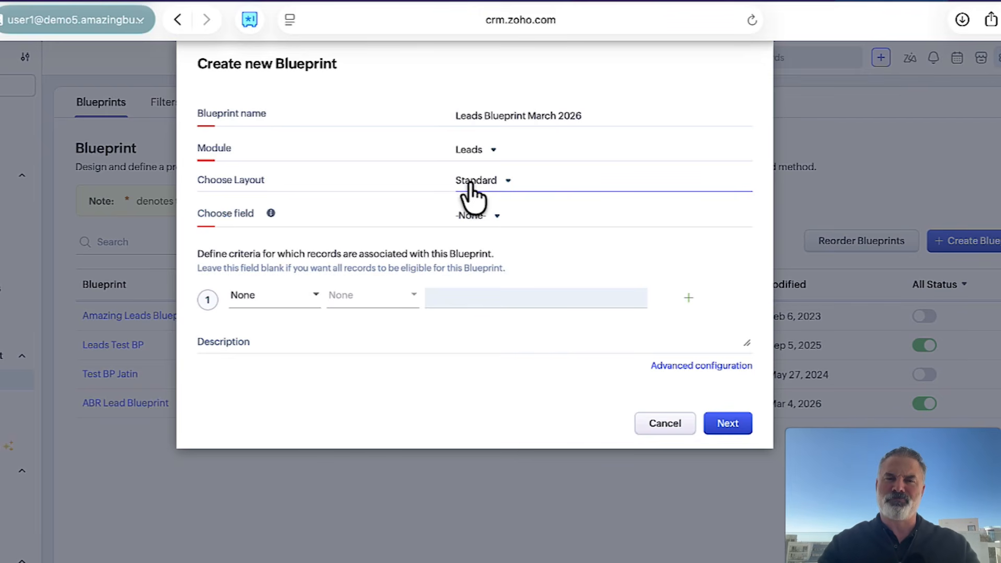
Choose Lead Status as the field that drives the new blueprint.
left_click(477, 215)
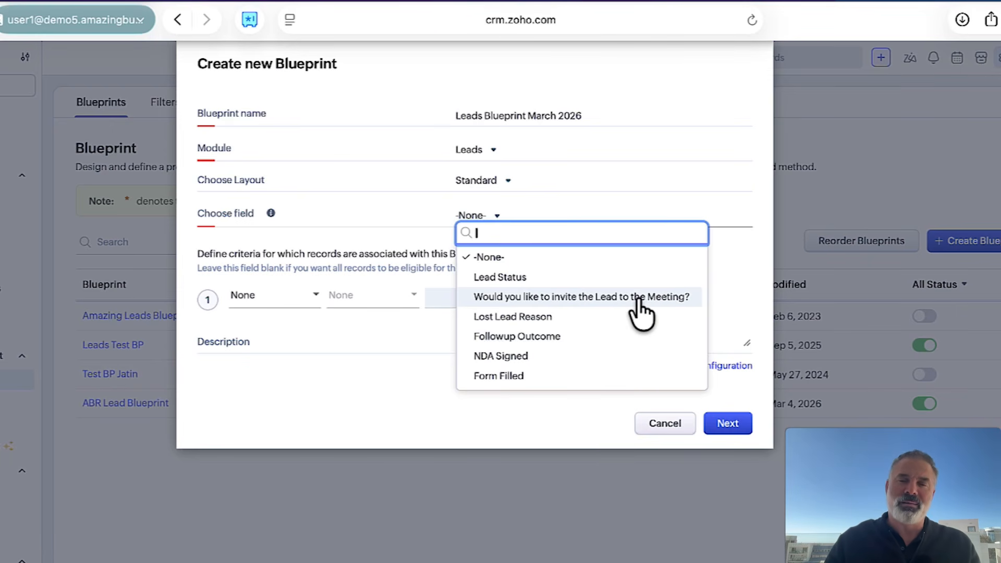
scroll(553, 323, "down", 1)
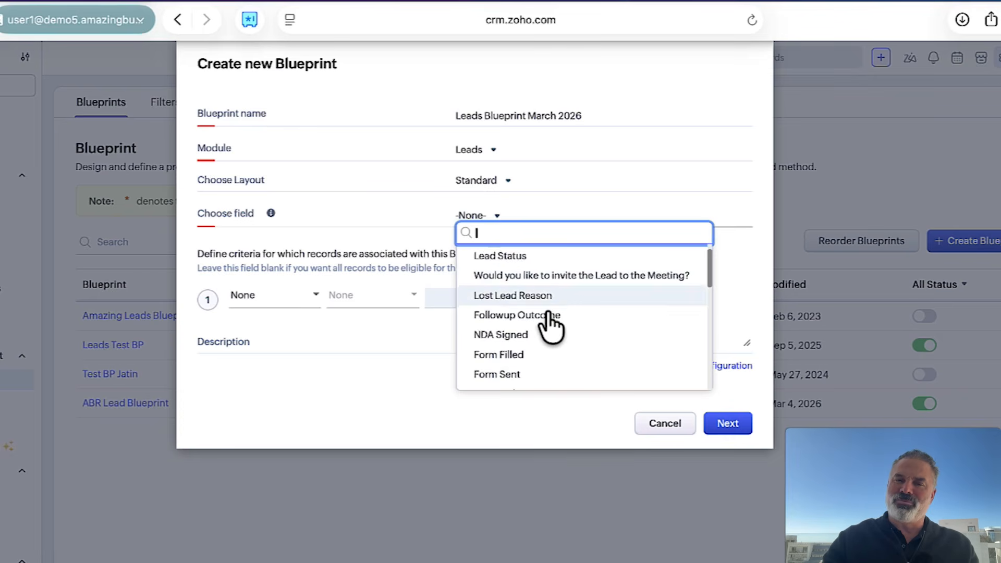
scroll(552, 326, "down", 10)
scroll(552, 326, "up", 15)
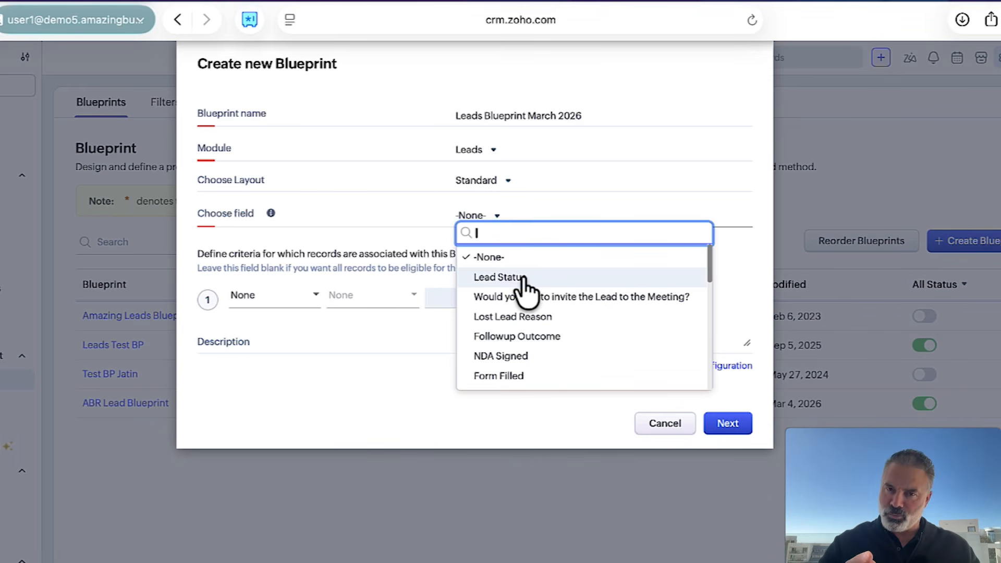
left_click(524, 282)
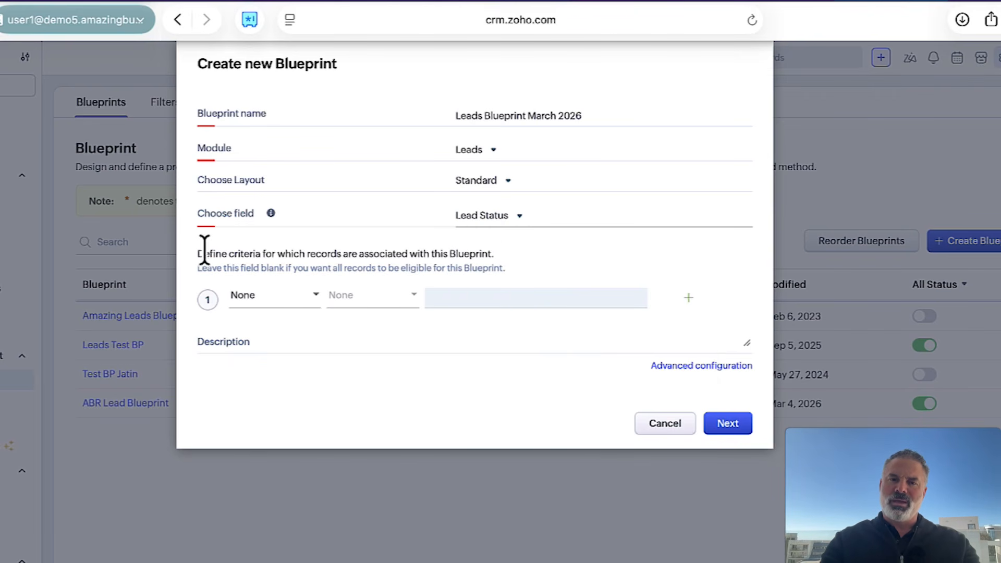
Leave the record criteria blank and continue to the blueprint editor.
left_click_drag(201, 253, 380, 254)
left_click(382, 254)
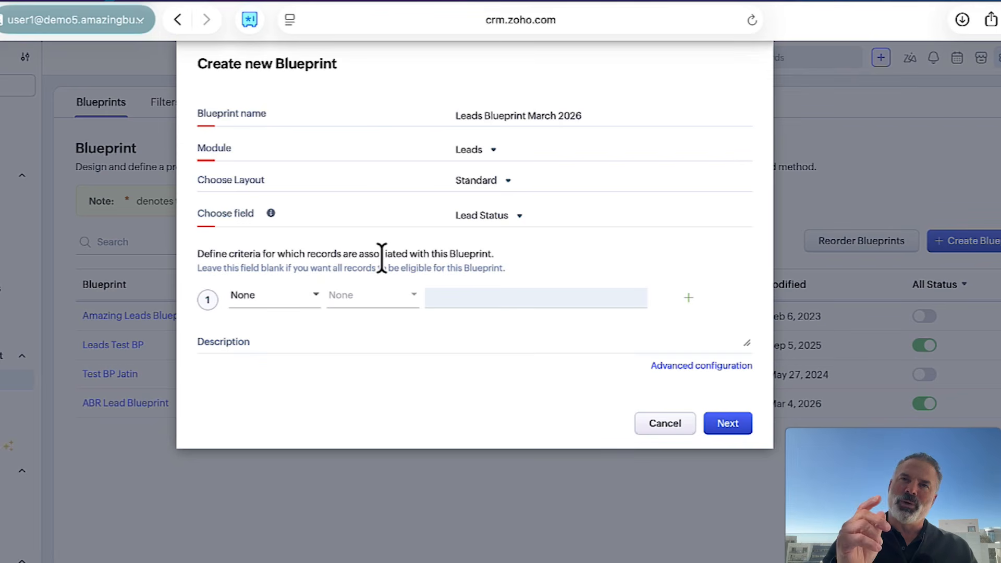
left_click(263, 295)
left_click(652, 264)
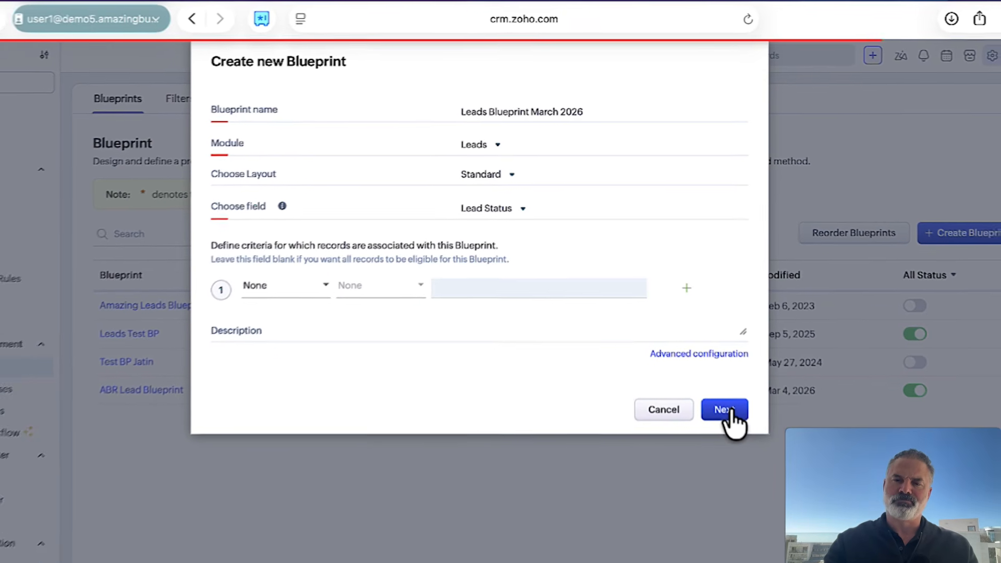
left_click(721, 385)
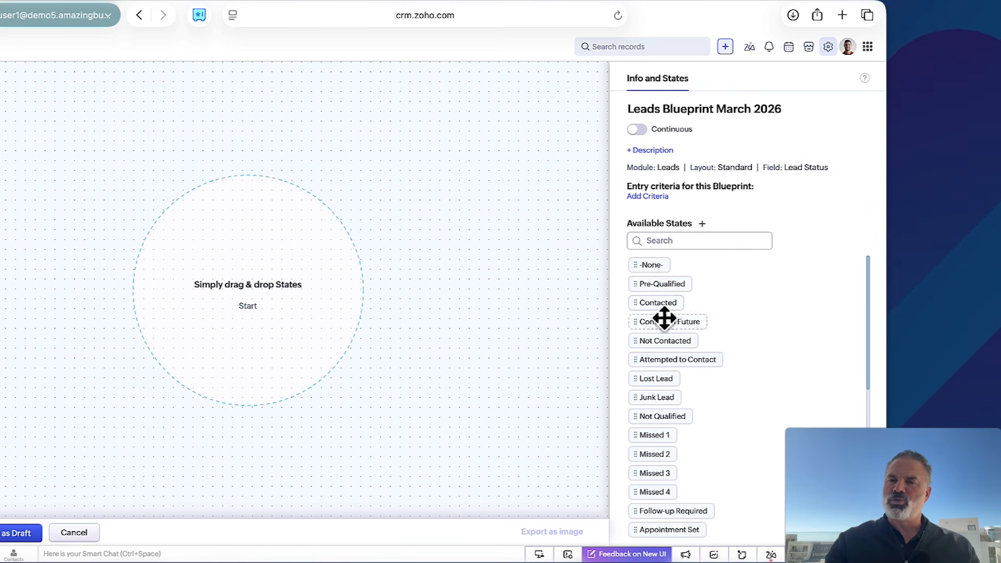
Look through the available lead states and view the form for creating a new state without adding one.
scroll(664, 324, "down", 1)
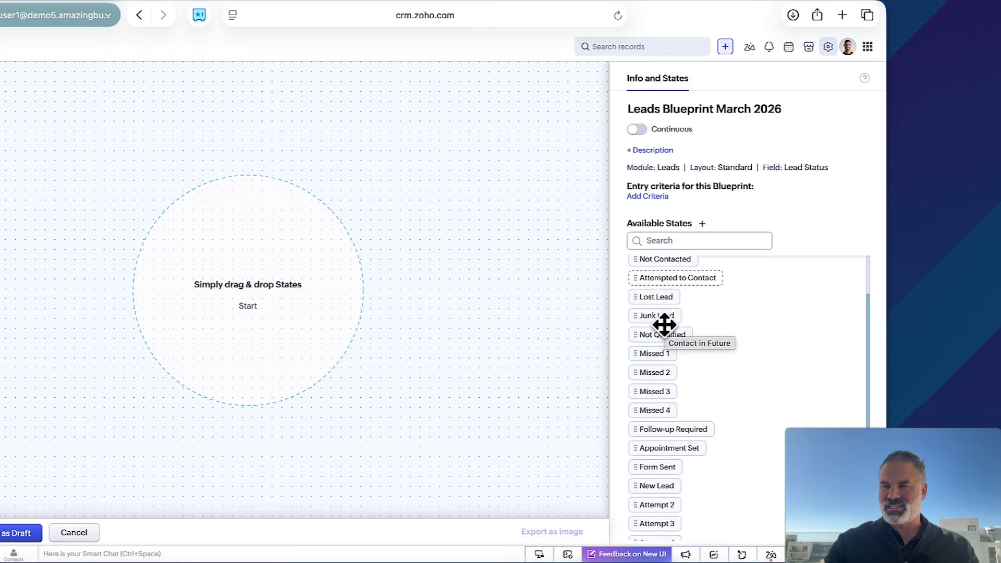
scroll(664, 325, "up", 3)
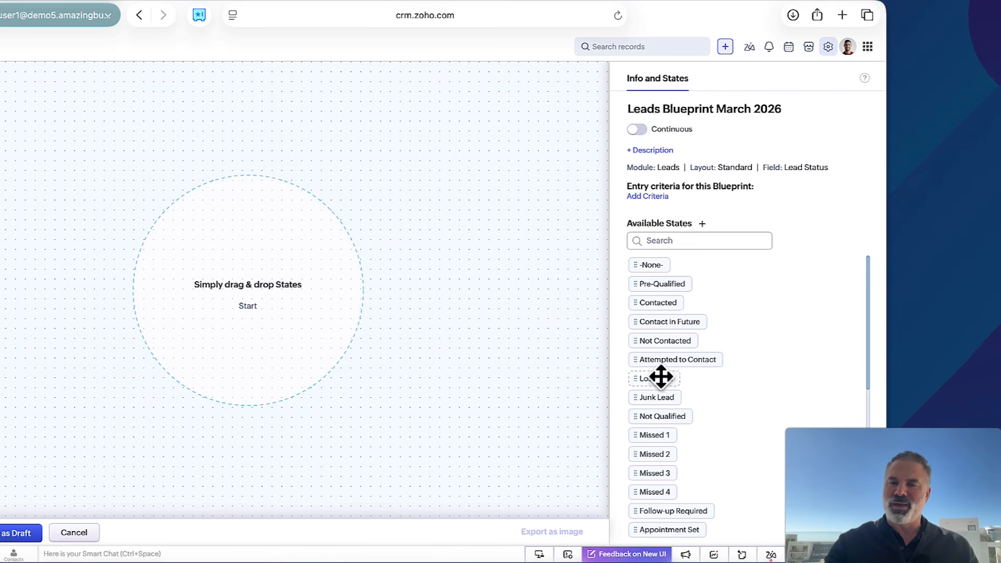
scroll(670, 397, "down", 3)
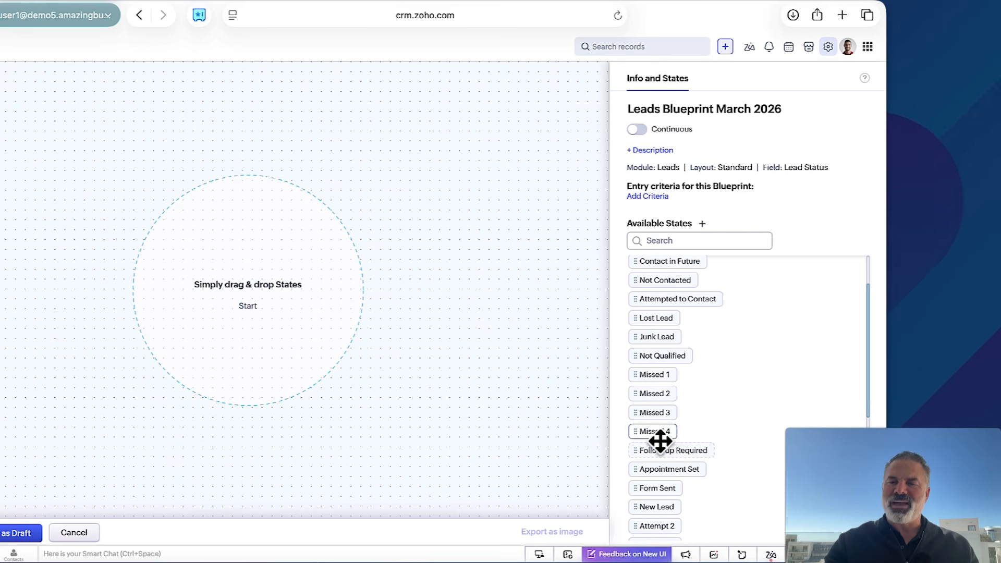
left_click(702, 225)
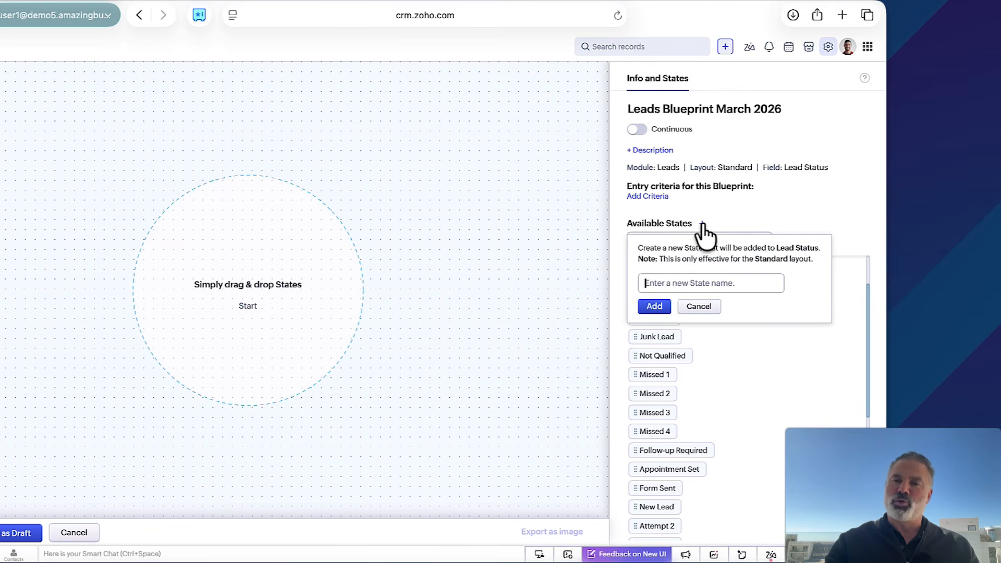
left_click(699, 307)
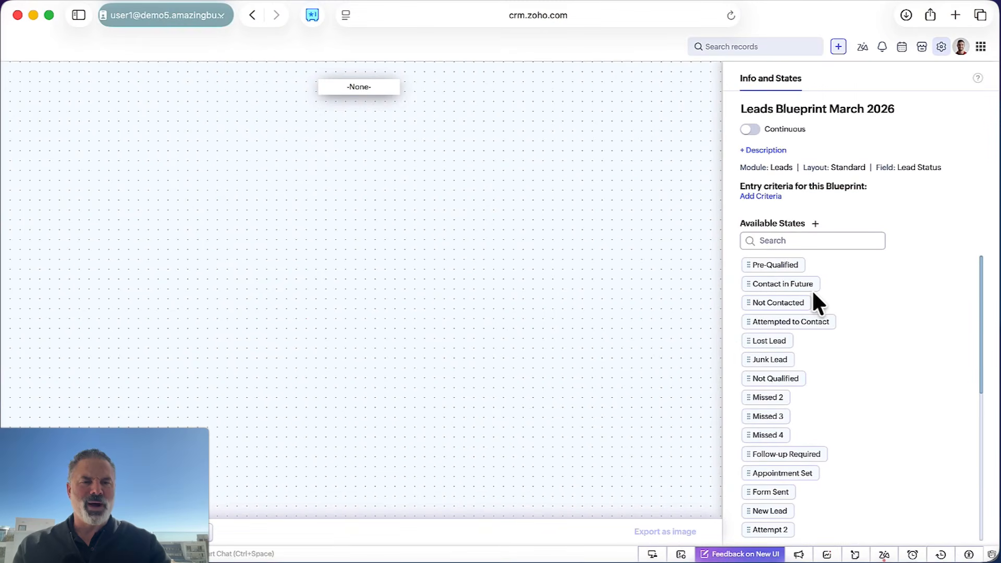
Place the Contact in Future and Missed 1 states side by side on the canvas below the -None- state.
left_click_drag(798, 286, 270, 189)
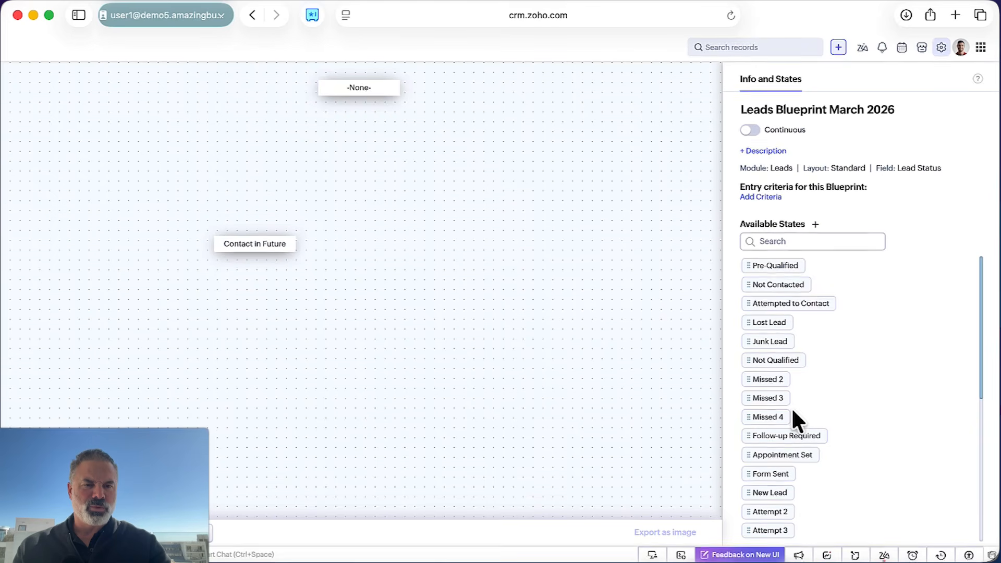
scroll(792, 410, "down", 5)
scroll(792, 411, "down", 6)
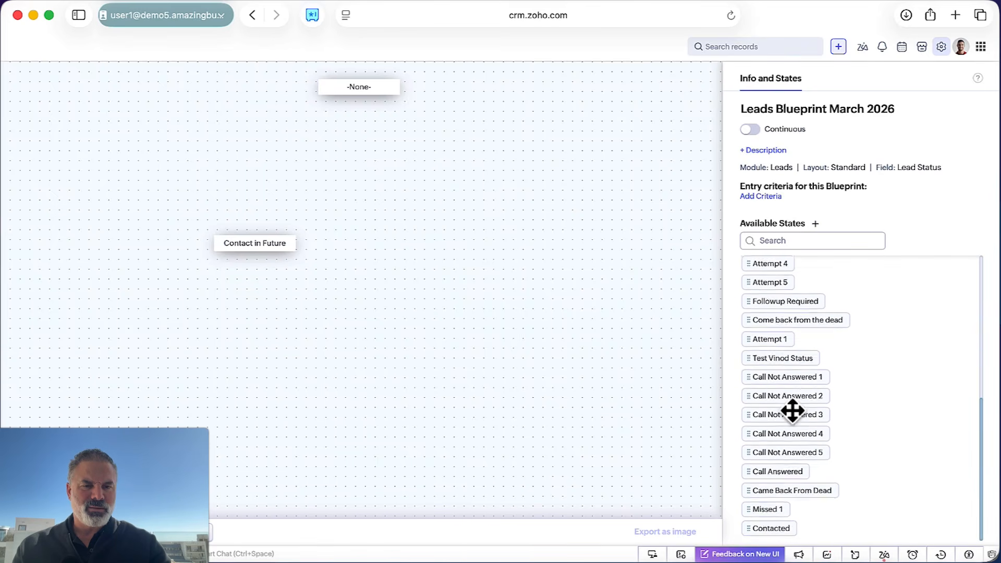
left_click_drag(770, 513, 373, 241)
left_click_drag(382, 304, 383, 249)
Add the Contacted state to the canvas, to the right of Missed 1 and aligned in the same row.
scroll(791, 391, "up", 4)
scroll(791, 391, "up", 5)
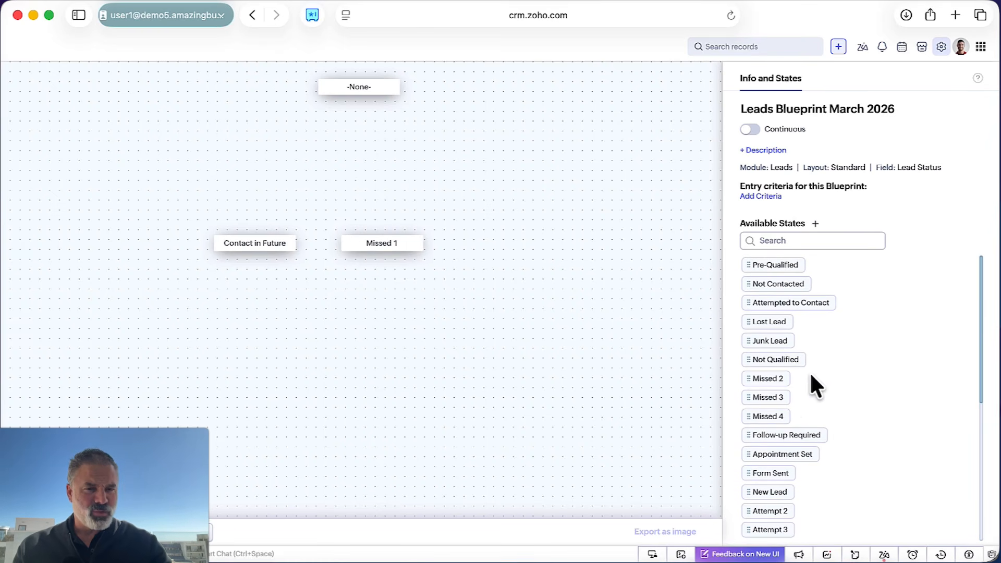
scroll(811, 386, "down", 10)
left_click_drag(771, 530, 505, 275)
left_click_drag(523, 344, 513, 245)
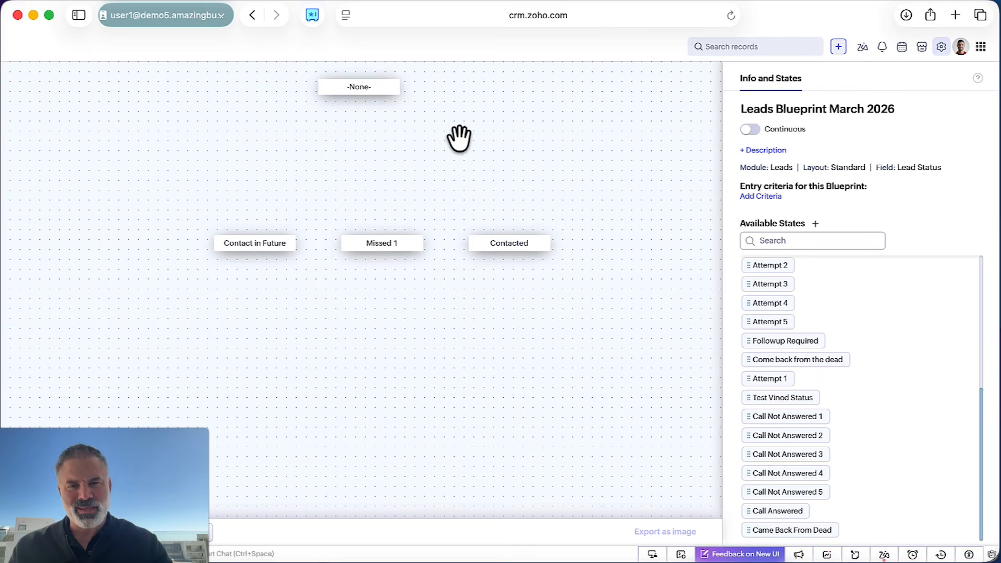
Centre the -None- state above Missed 1 and connect it to the Contact in Future, Missed 1 and Contacted states.
mouse_move(349, 89)
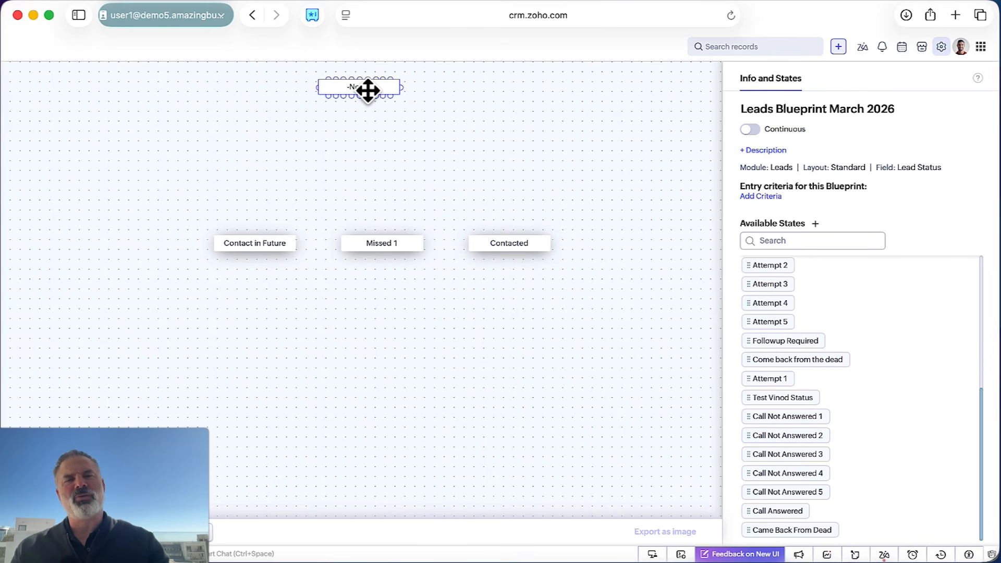
left_click_drag(368, 91, 391, 101)
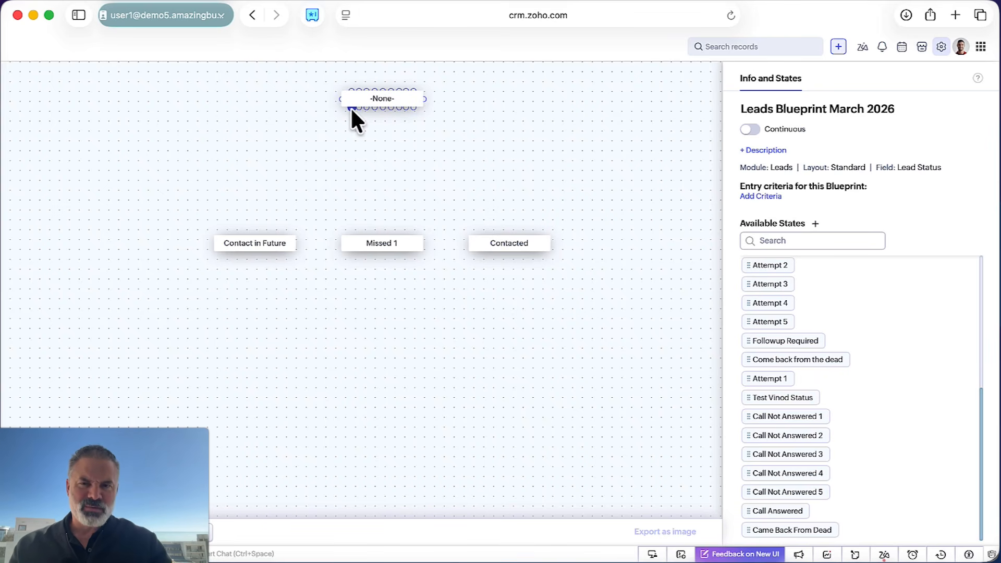
mouse_move(350, 108)
left_mouse_down()
mouse_move(337, 134)
mouse_move(271, 190)
mouse_move(255, 235)
left_mouse_up()
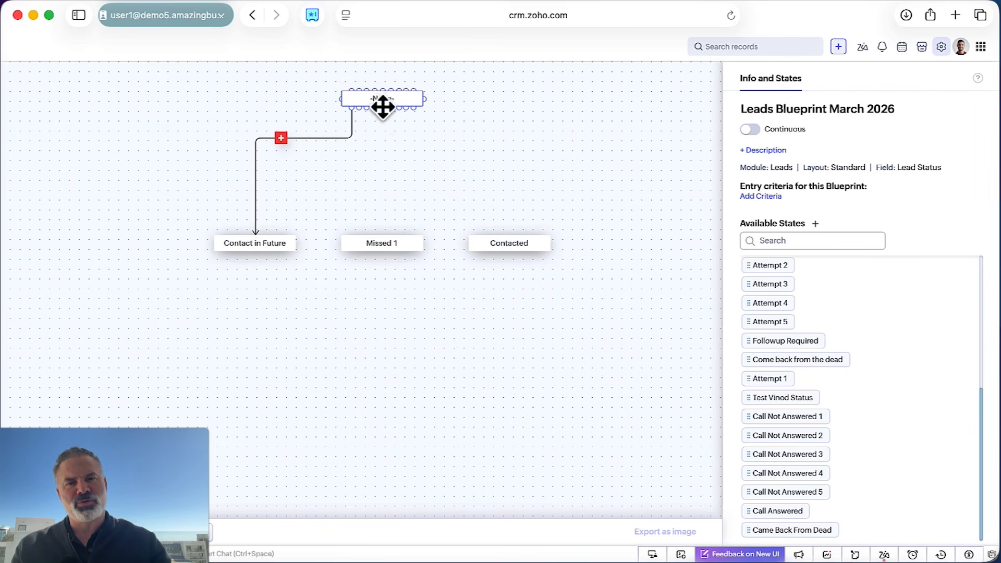
left_click_drag(382, 107, 381, 236)
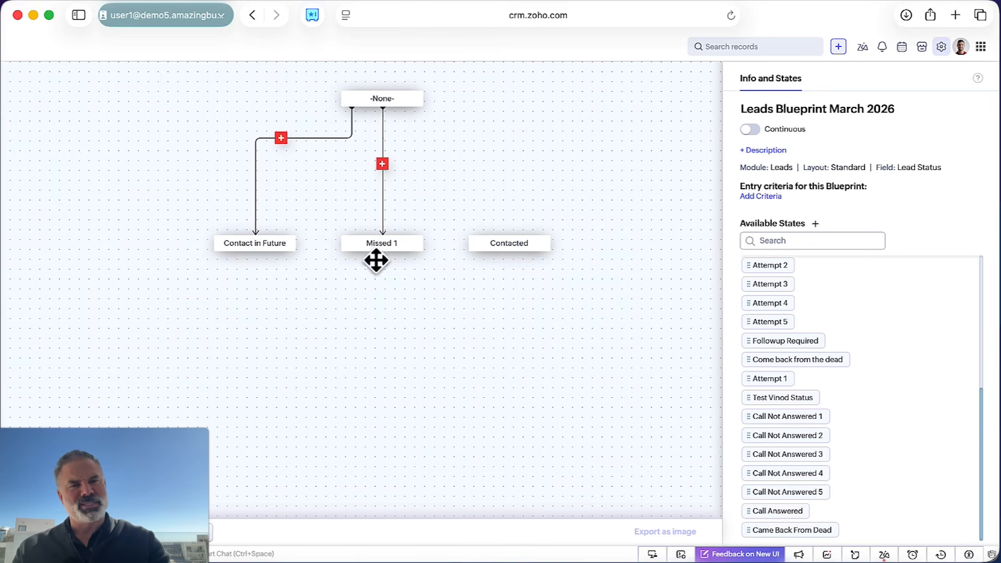
left_click_drag(425, 98, 514, 233)
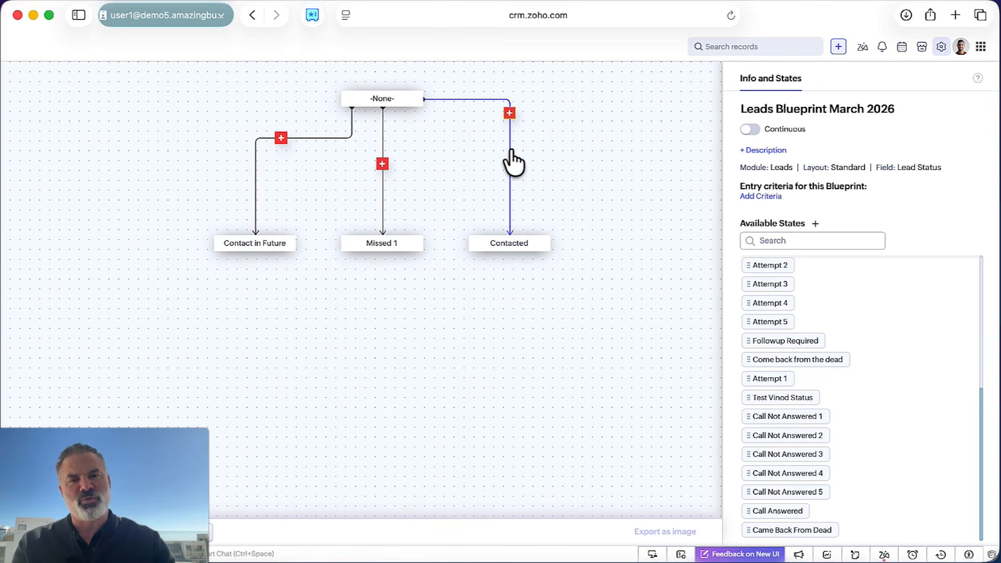
Create a transition named "Contacted" on the connector from -None- to the Contacted state.
left_click(510, 113)
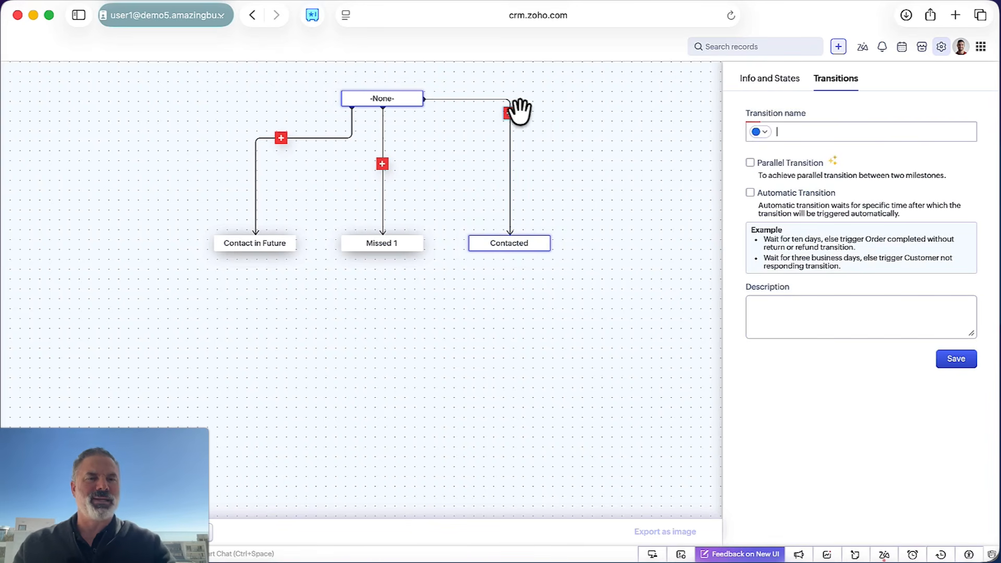
type("Co")
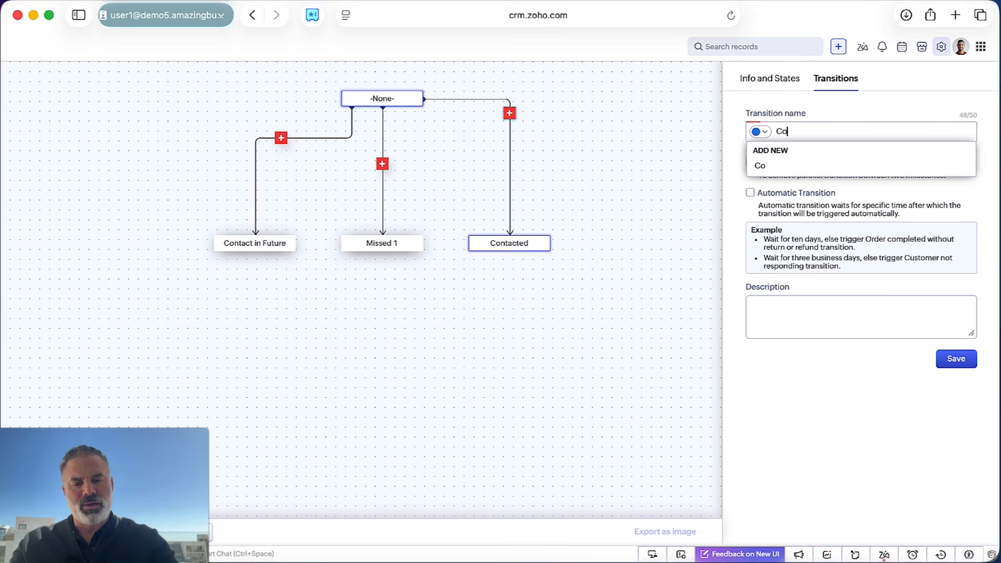
type("ntacted")
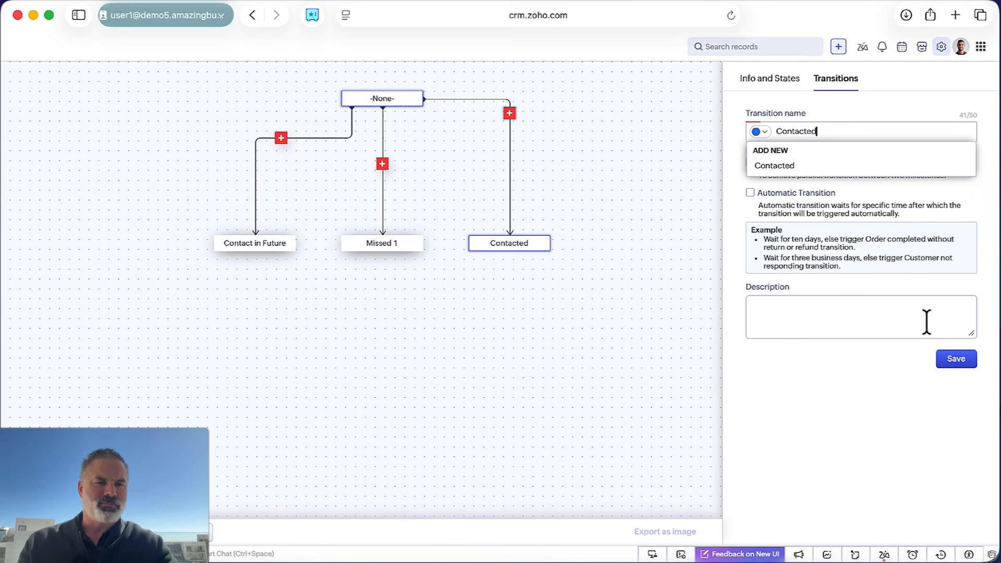
left_click(957, 360)
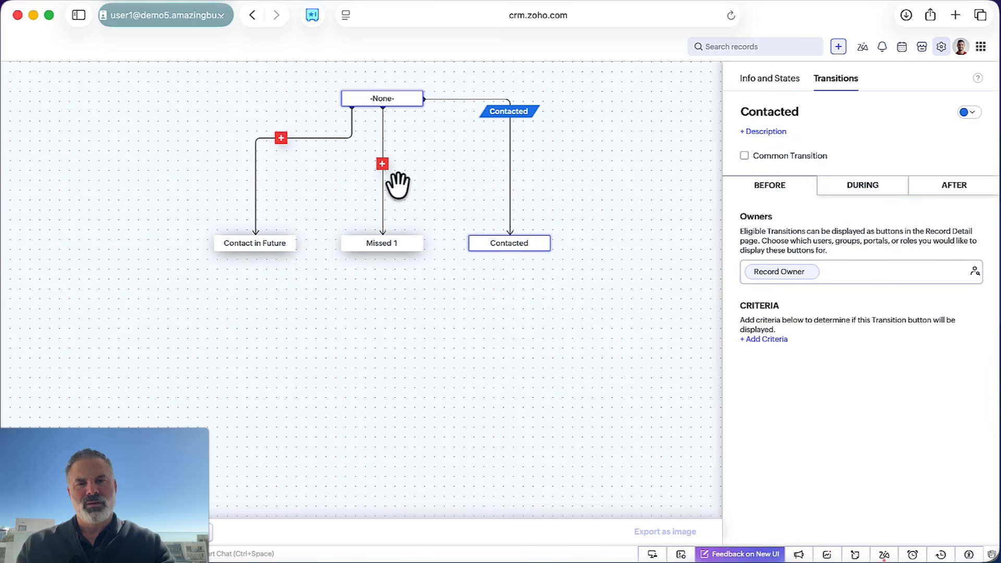
Create a transition named "Call Attempt 1" on the connector from -None- to the Missed 1 state.
left_click(382, 163)
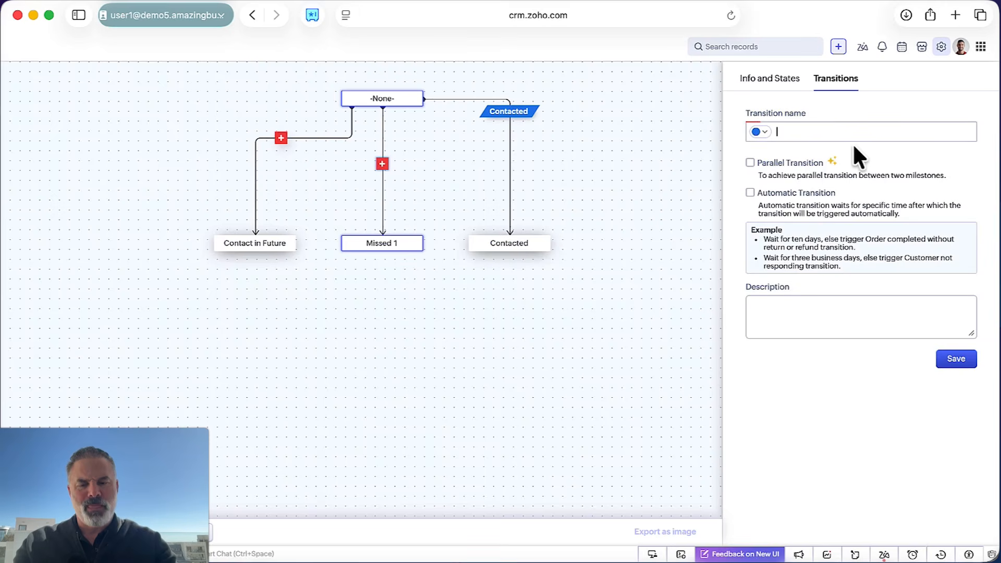
type("Call")
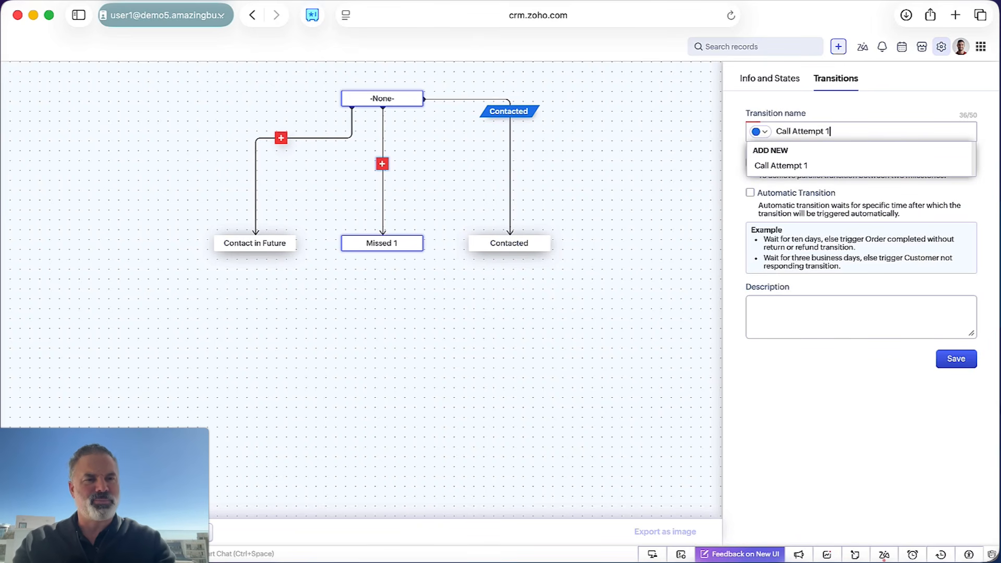
type(" Attempt 1")
left_click(955, 359)
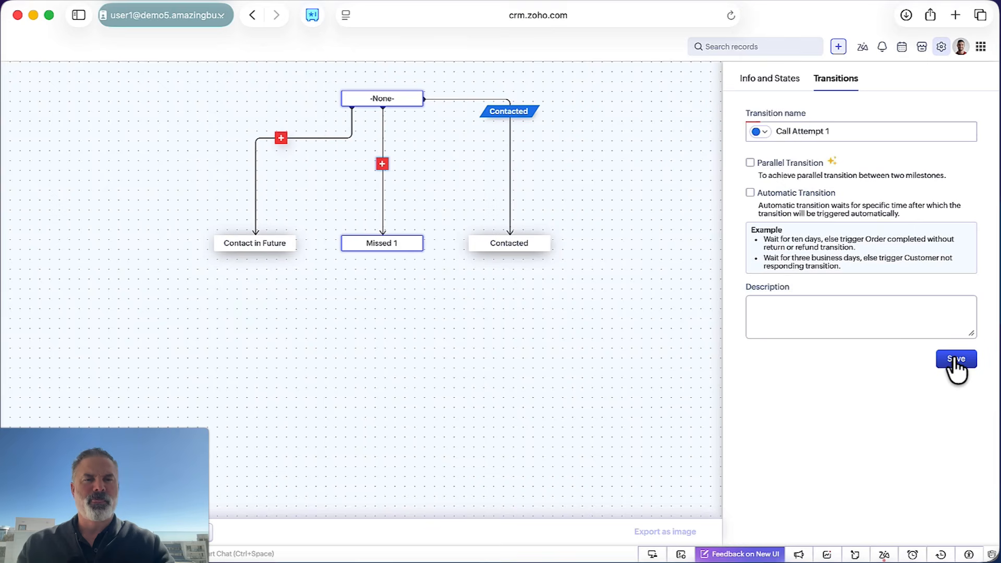
left_click(955, 359)
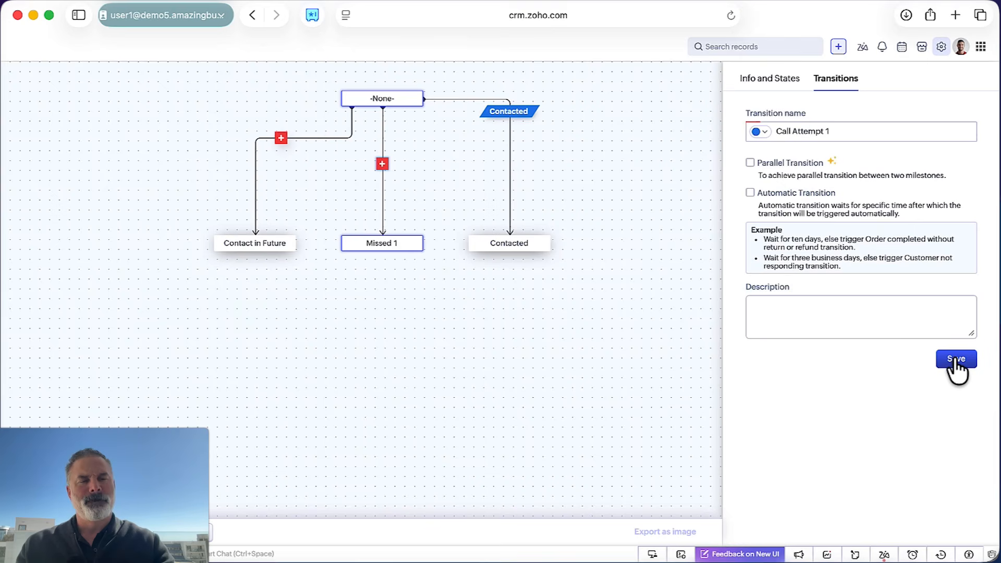
Create a transition named "Contact In Future" on the connector to the Contact in Future state, keeping the blue colour.
left_click(282, 138)
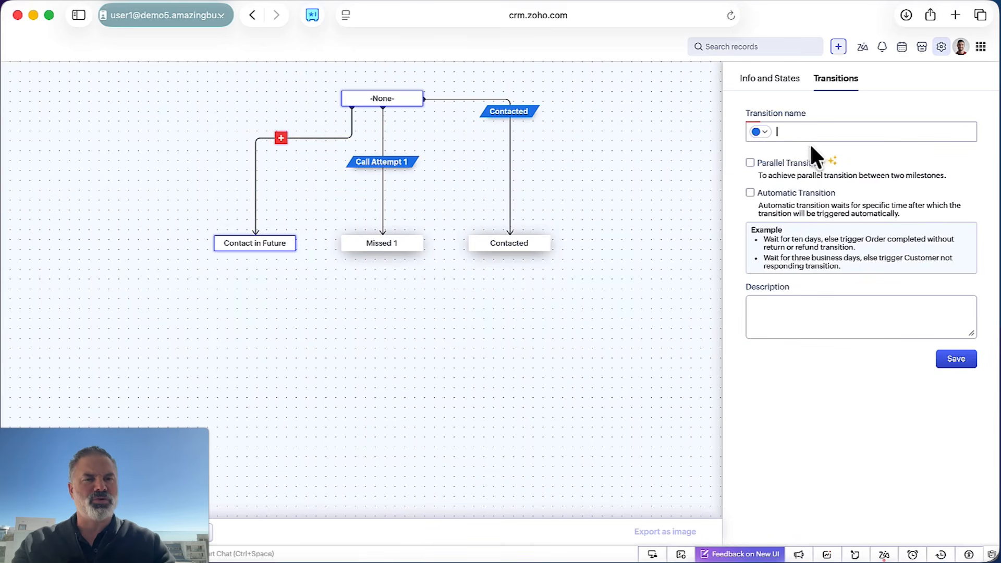
type("Contact In Future")
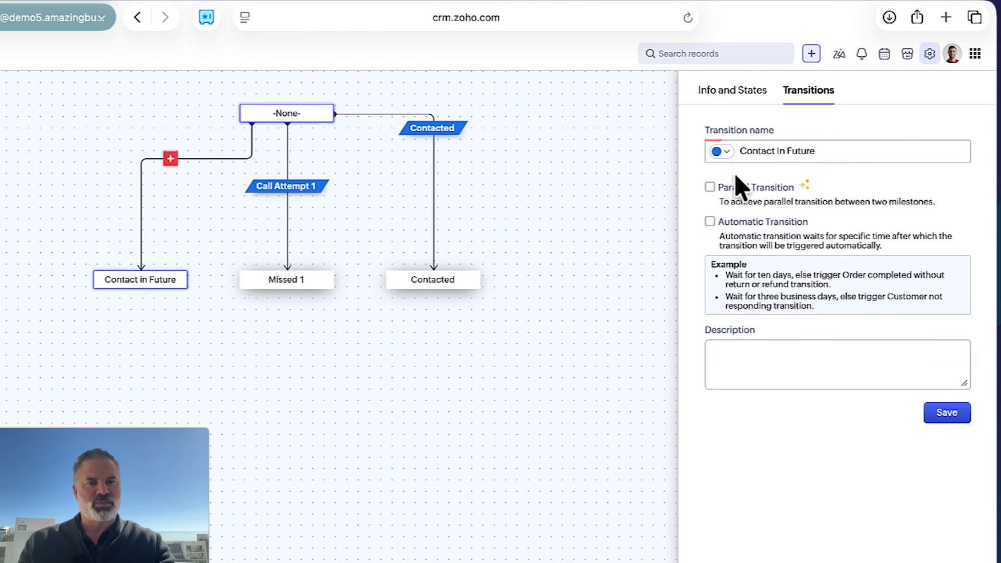
left_click(727, 151)
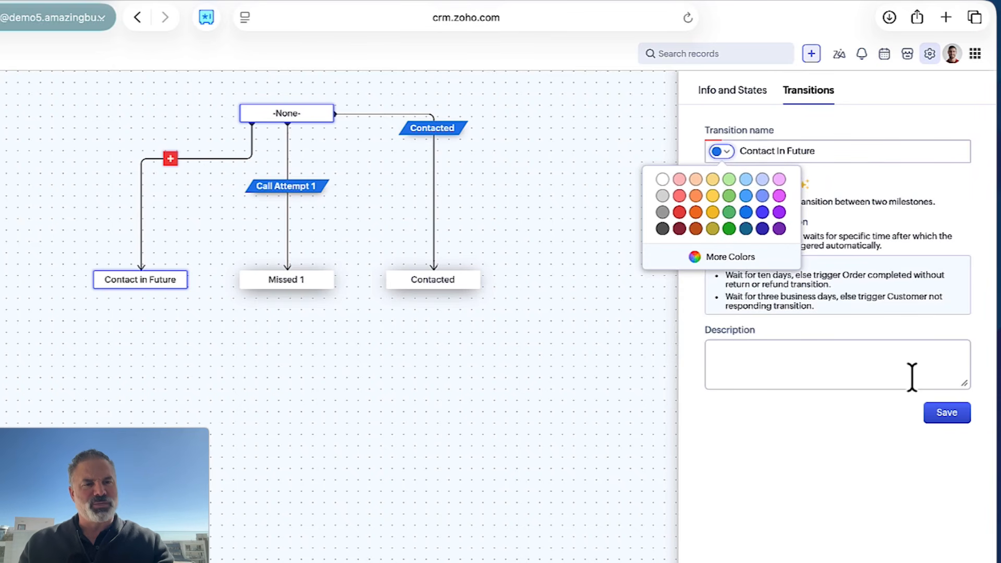
left_click(960, 420)
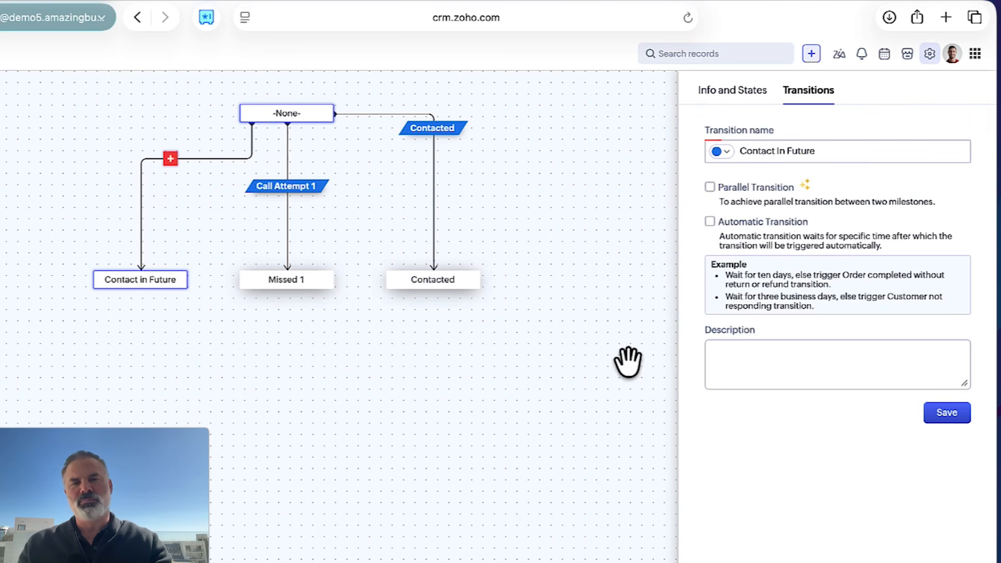
Change the Contacted transition's colour to dark green.
left_click(438, 131)
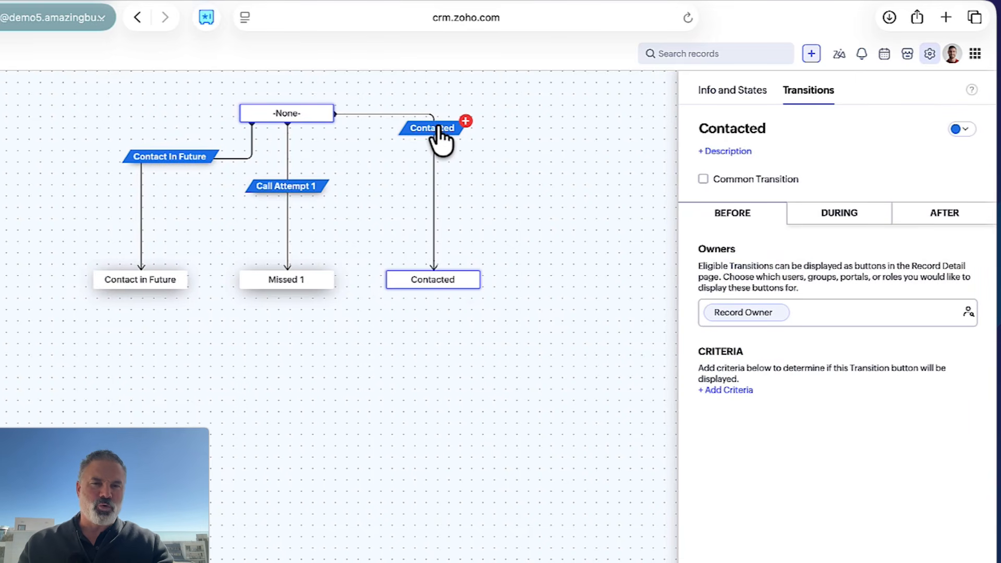
left_click(964, 130)
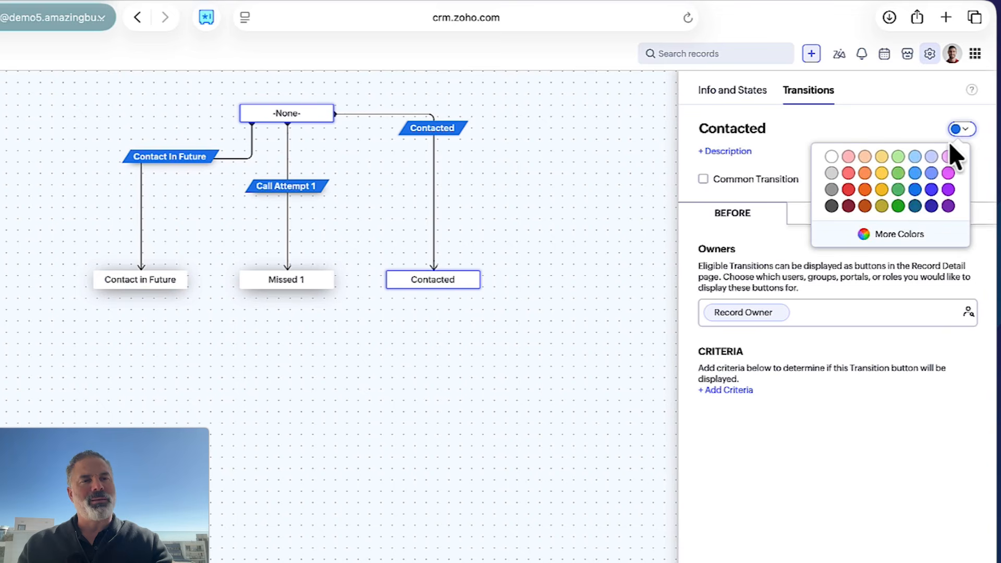
left_click(904, 199)
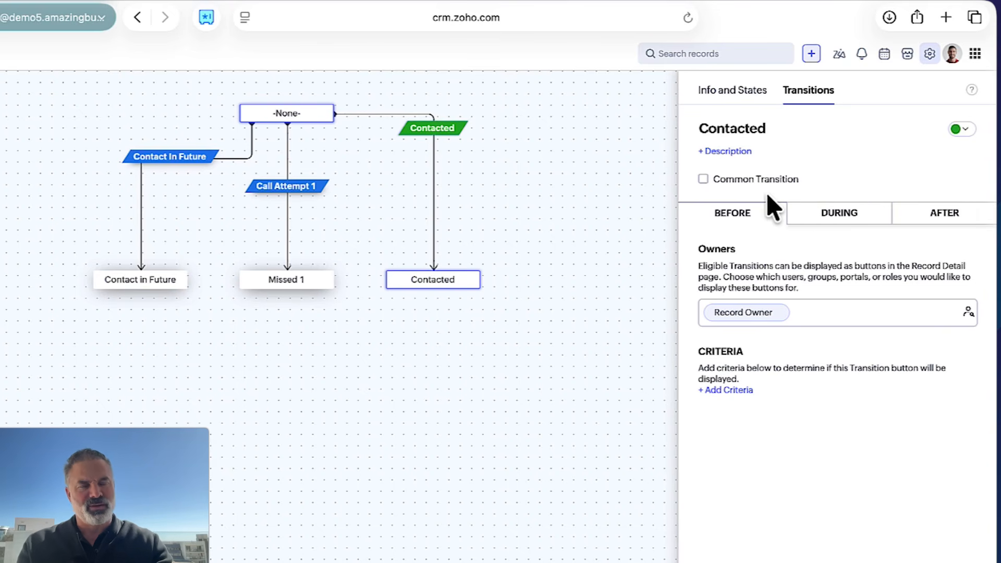
left_click(609, 423)
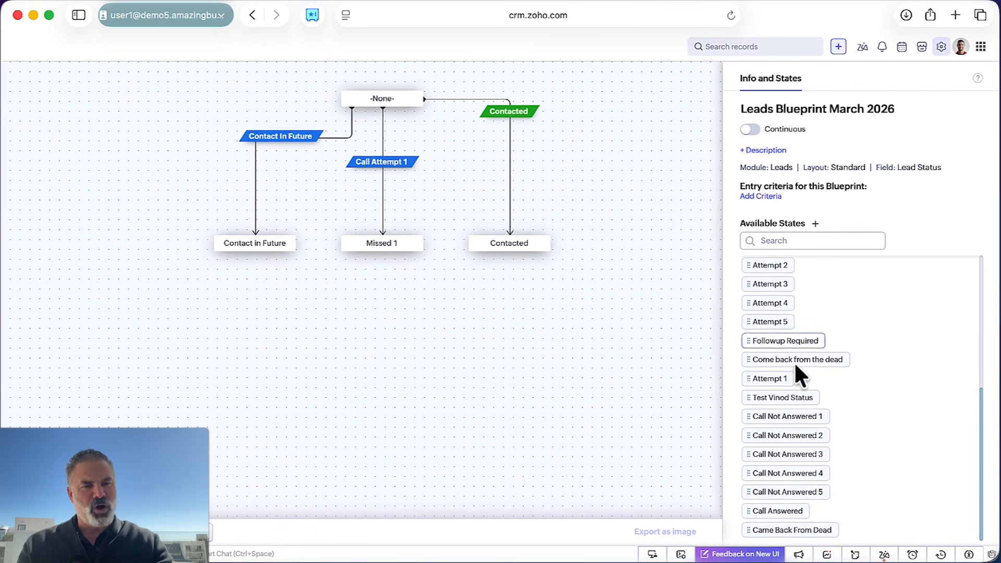
Add the Junk Lead state to the canvas, to the right of Contacted and aligned in the same row.
scroll(793, 398, "up", 5)
scroll(795, 398, "up", 2)
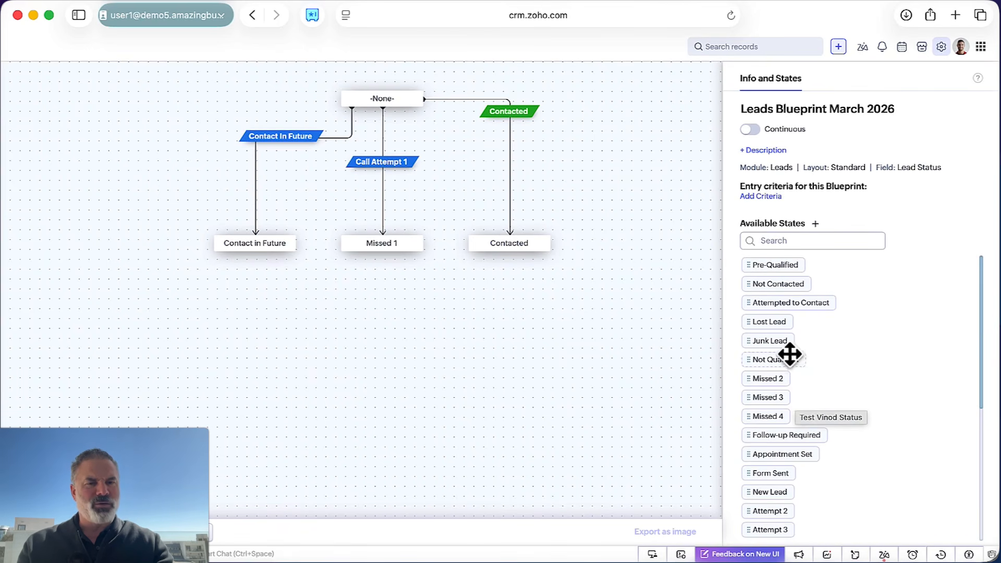
left_click_drag(772, 342, 603, 236)
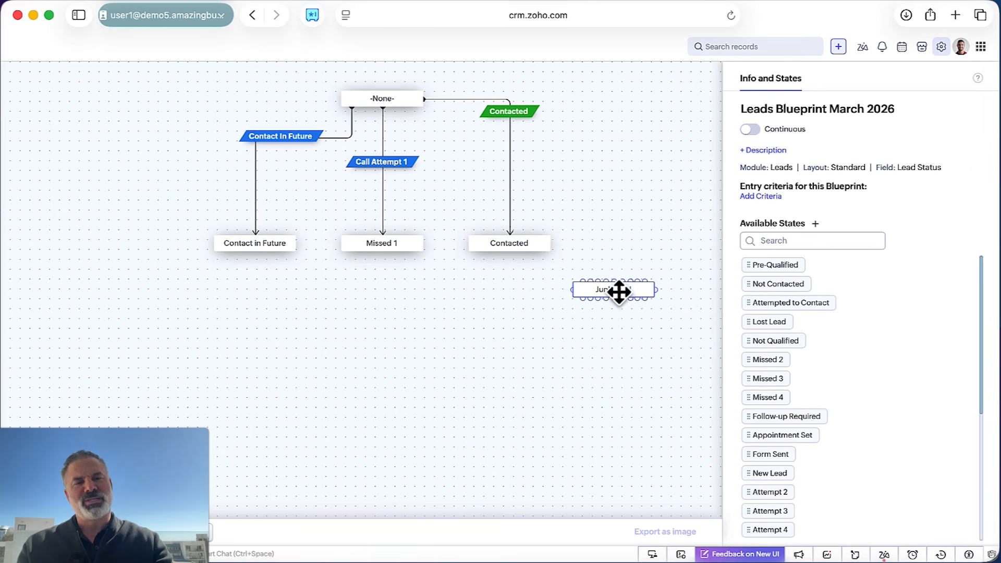
left_click_drag(618, 290, 633, 246)
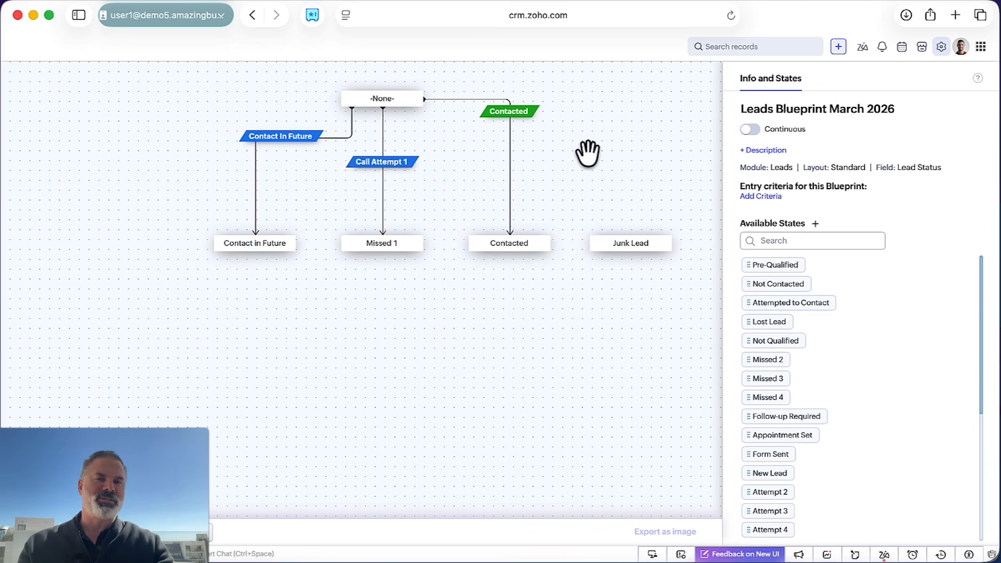
Connect -None- to the Junk Lead state and create a transition named "Junk Lead" on that connector.
left_click(392, 99)
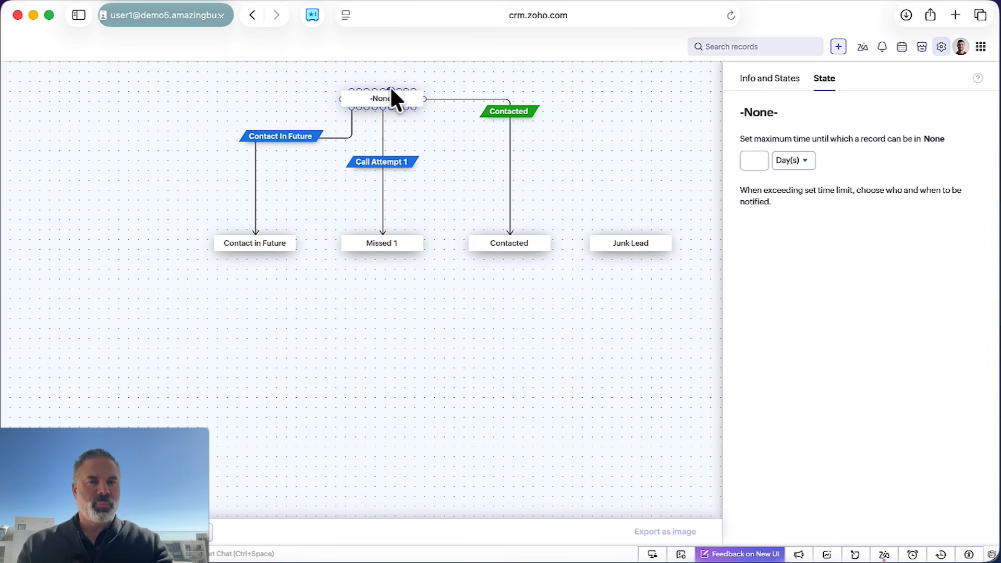
mouse_move(390, 89)
left_mouse_down()
mouse_move(436, 62)
mouse_move(623, 185)
mouse_move(652, 247)
mouse_move(637, 230)
left_mouse_up()
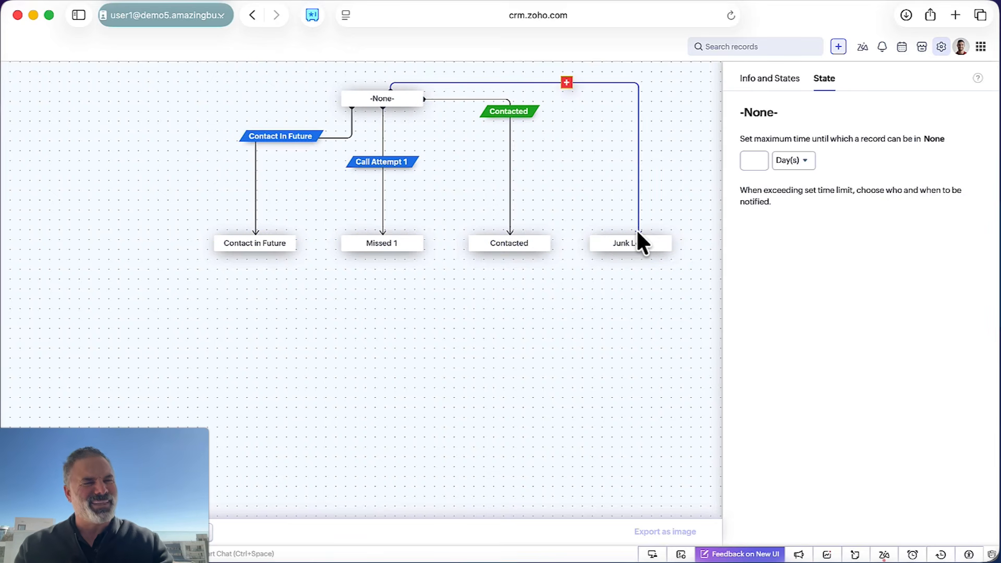
left_click(567, 82)
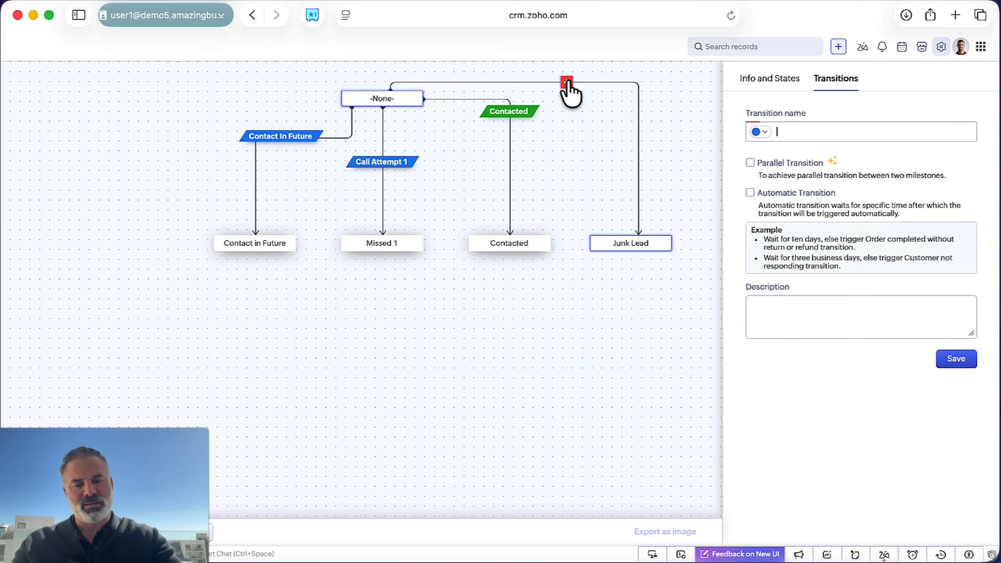
type("Junk Lead")
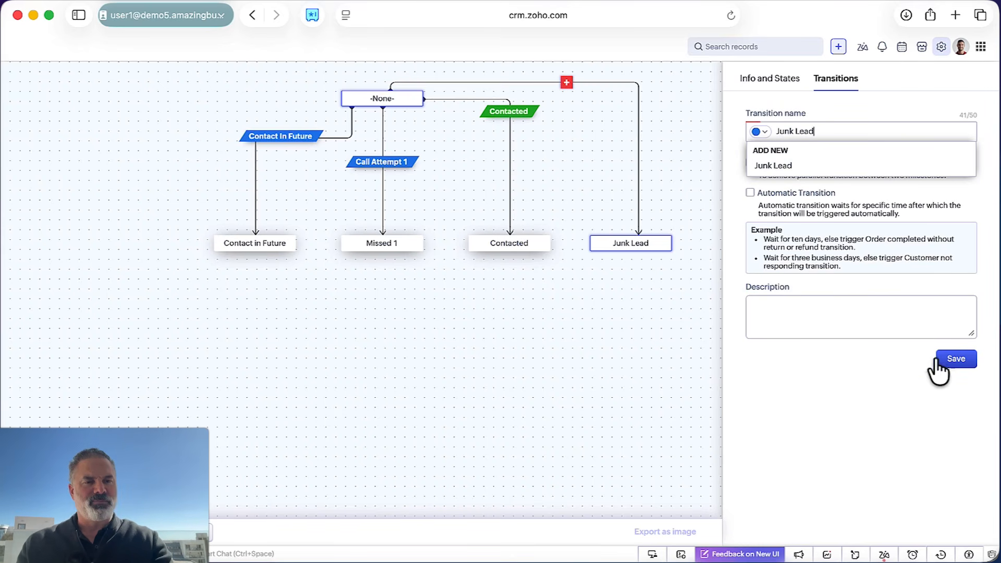
left_click(956, 359)
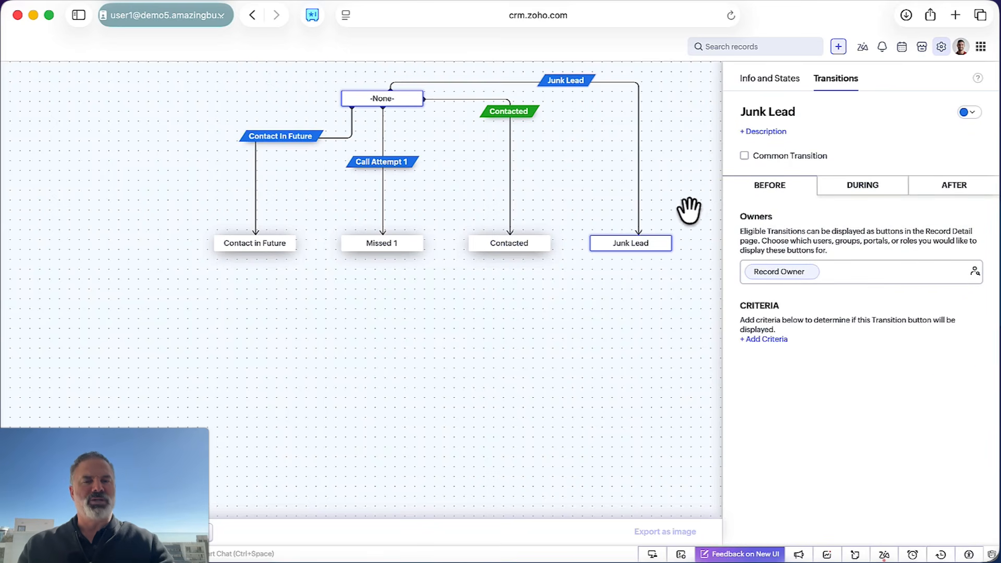
left_click(679, 327)
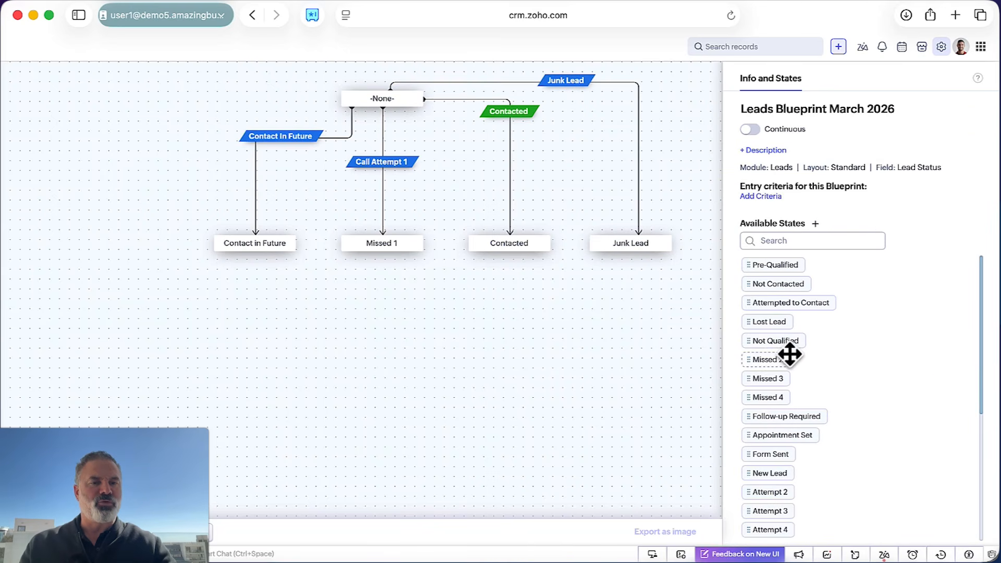
left_click_drag(774, 325, 674, 273)
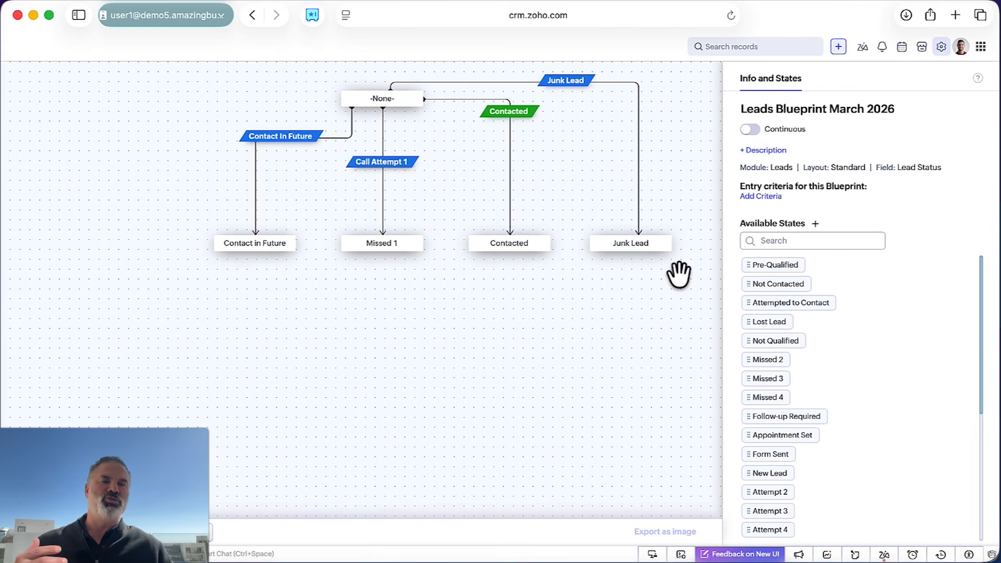
Change the Junk Lead transition's colour to red.
left_click(572, 85)
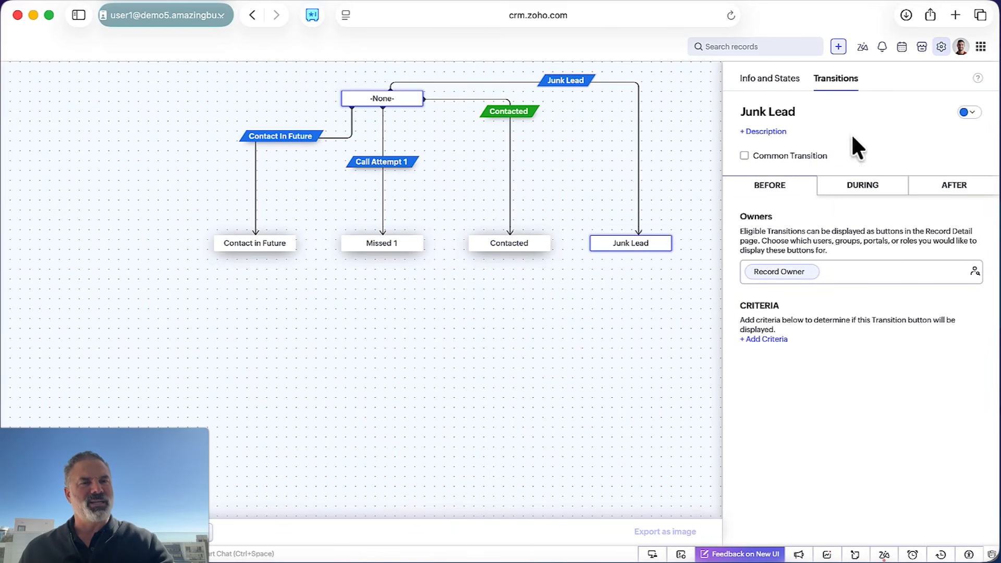
left_click(972, 115)
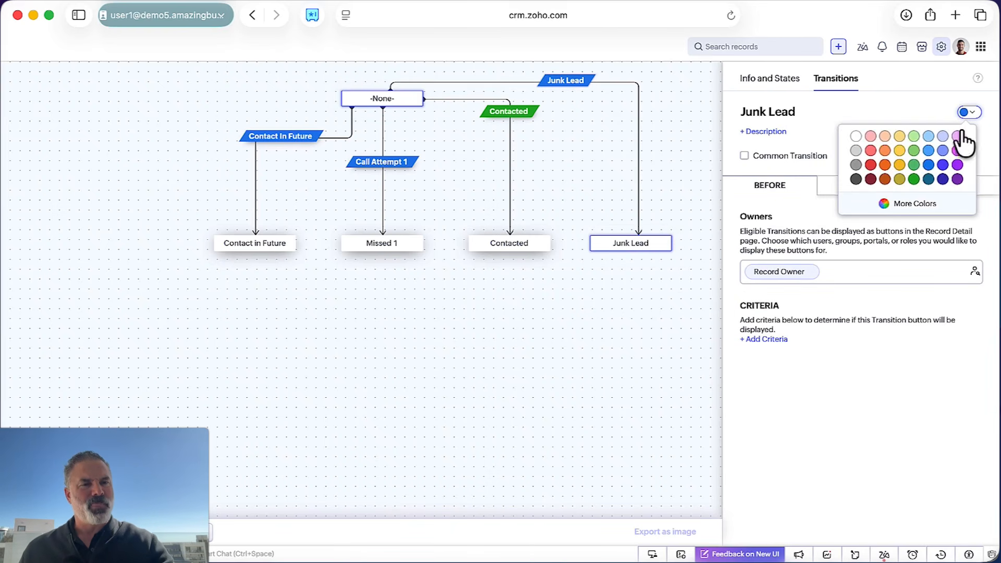
left_click(871, 163)
left_click(599, 176)
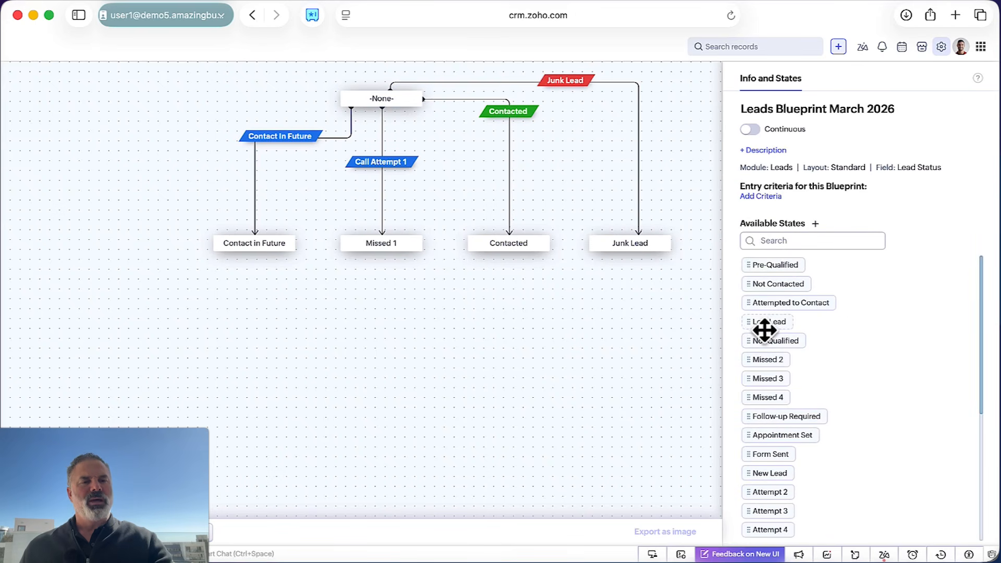
left_click_drag(762, 328, 777, 325)
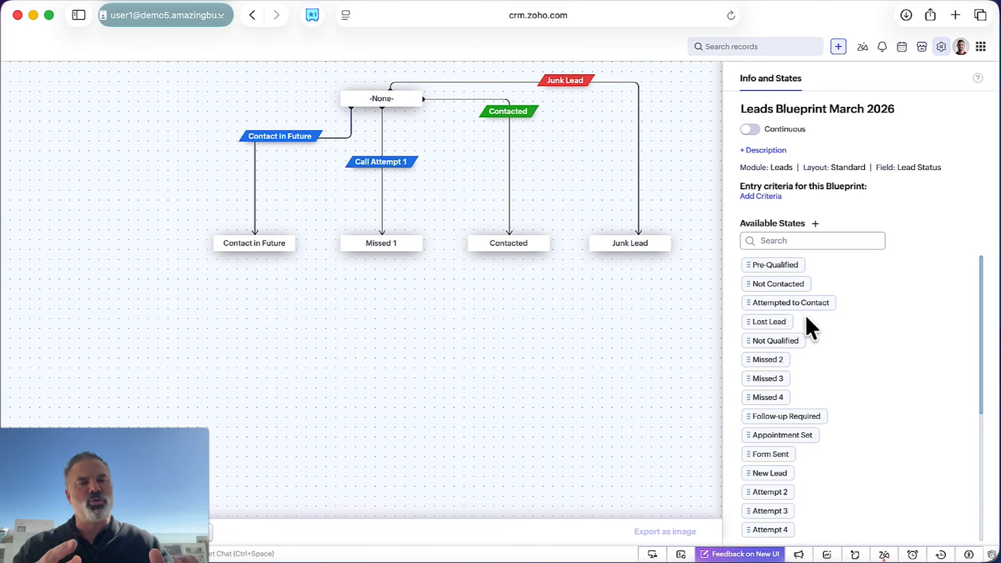
Add the Missed 2 state to the canvas, directly below Missed 1 and aligned in the same column.
left_click_drag(770, 322, 744, 308)
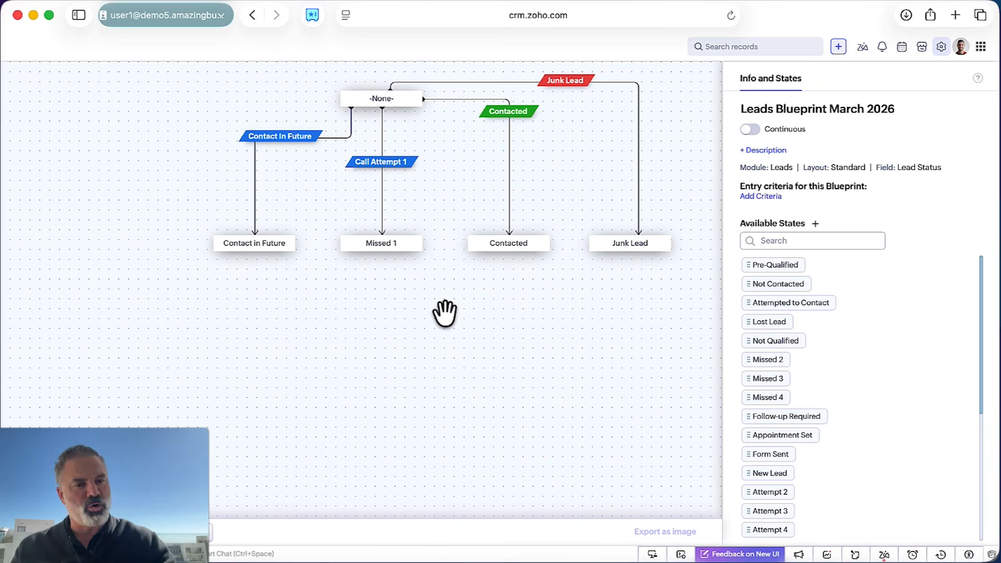
left_click_drag(768, 364, 392, 318)
left_click_drag(397, 373, 384, 305)
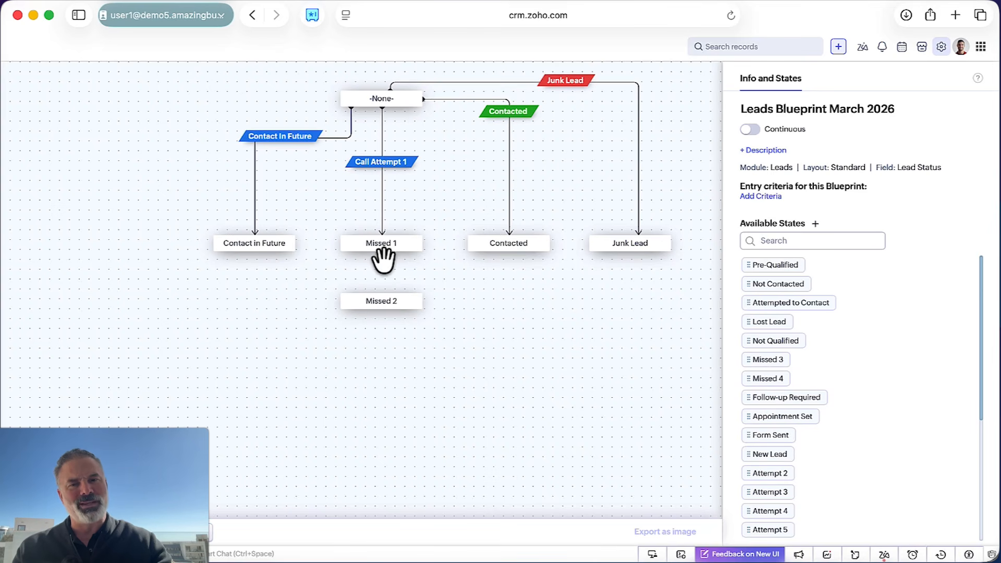
Connect Missed 1 to Missed 2 and create a transition named "Attempt 2" on that connector.
mouse_move(382, 244)
left_click_drag(382, 252, 384, 303)
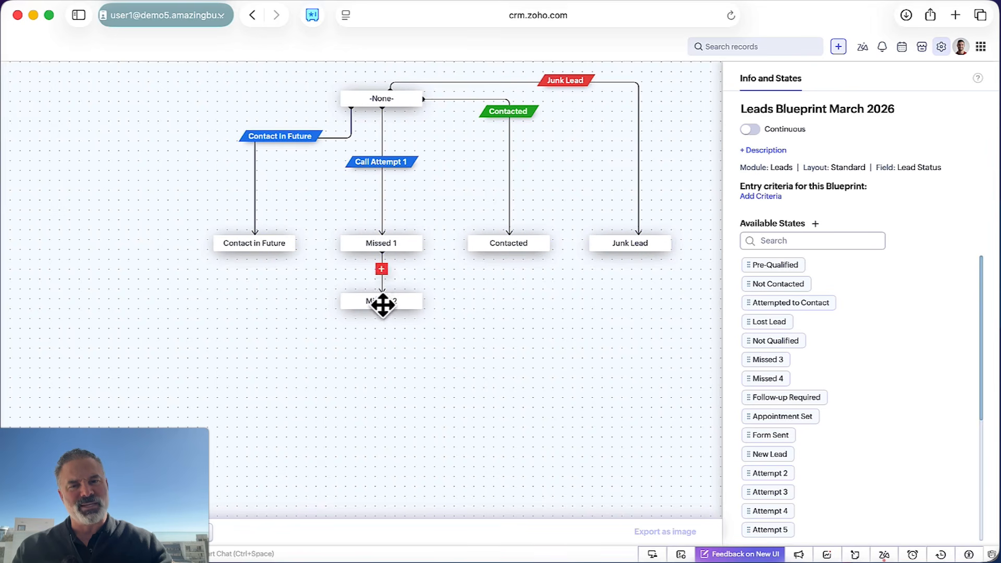
left_click(382, 269)
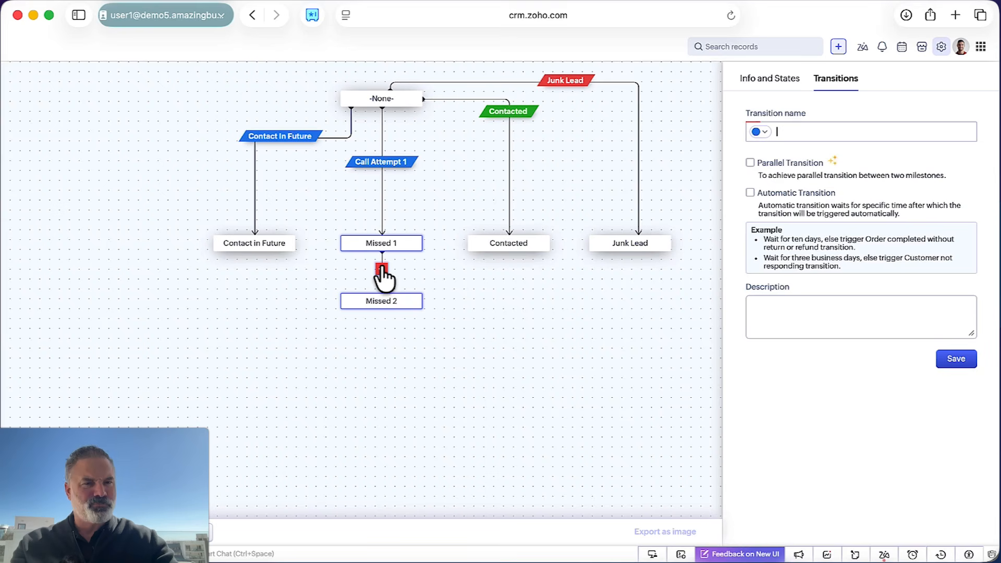
type("Attempt ")
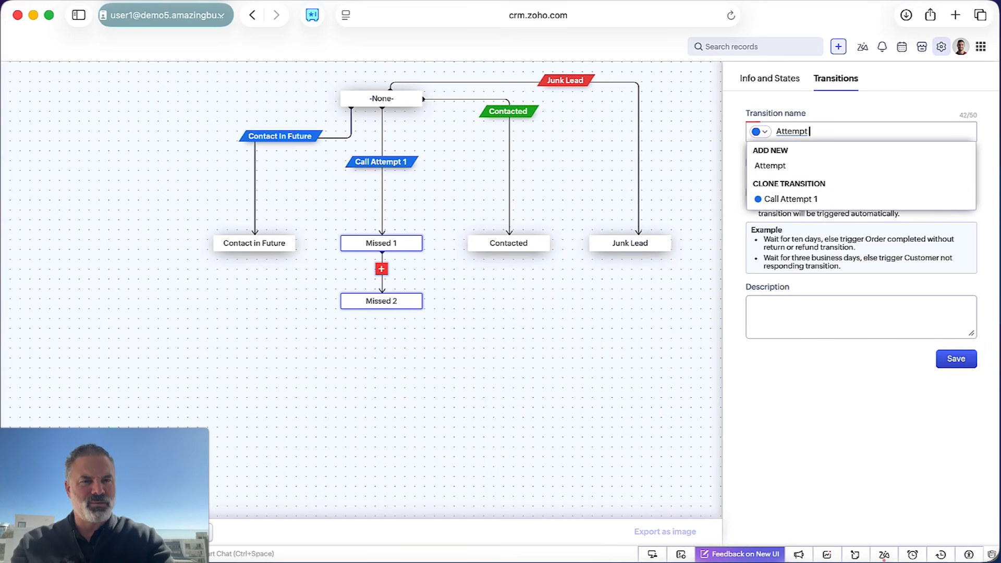
type("2")
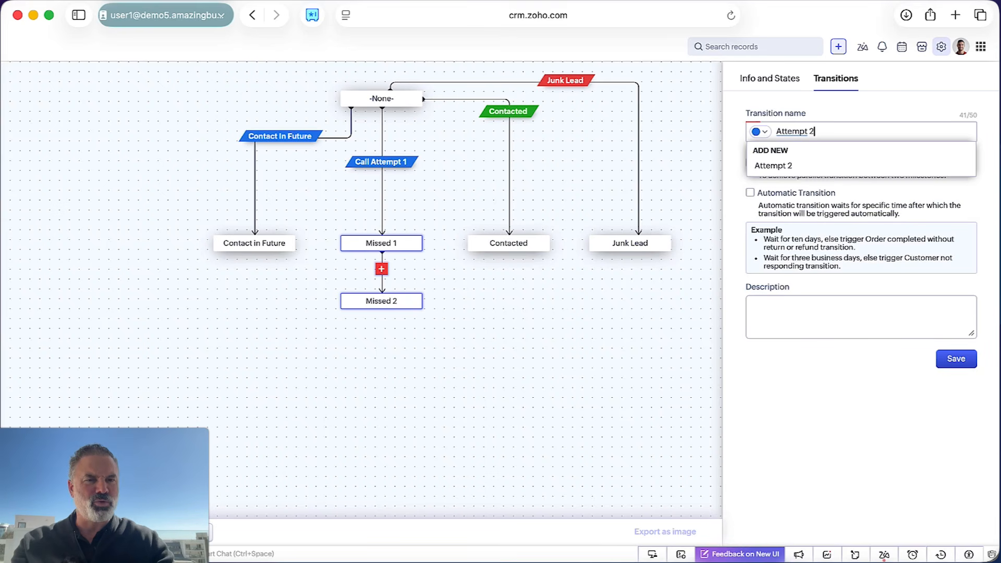
left_click(956, 360)
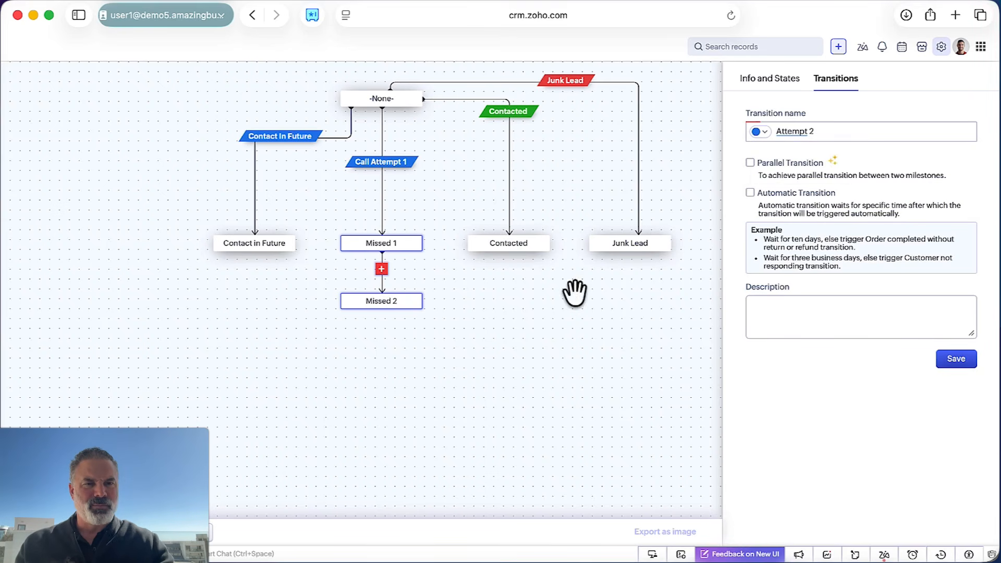
left_click(384, 172)
left_click(383, 269)
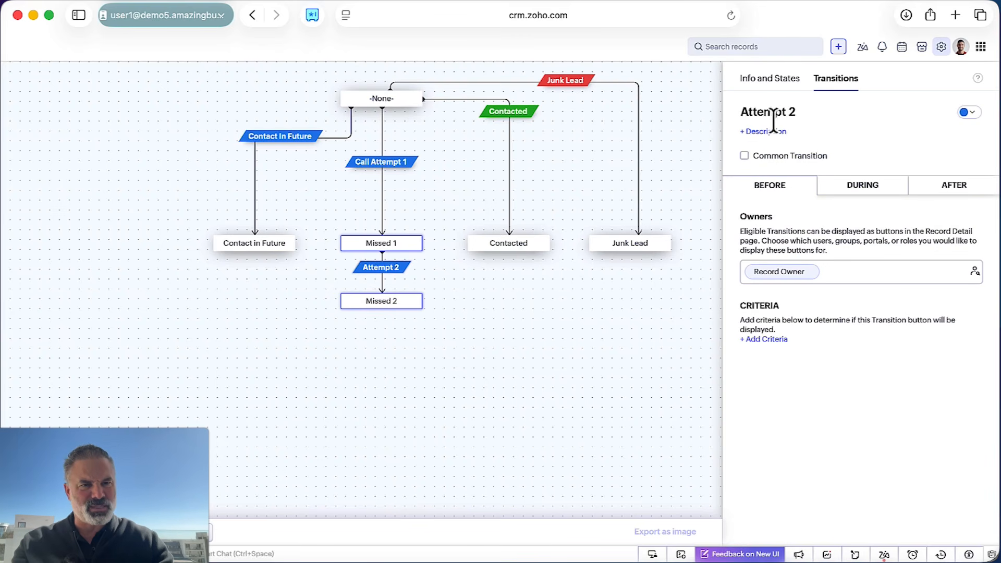
Rename the Attempt 2 transition as "Call Attempt 2".
left_click(751, 111)
type("Call")
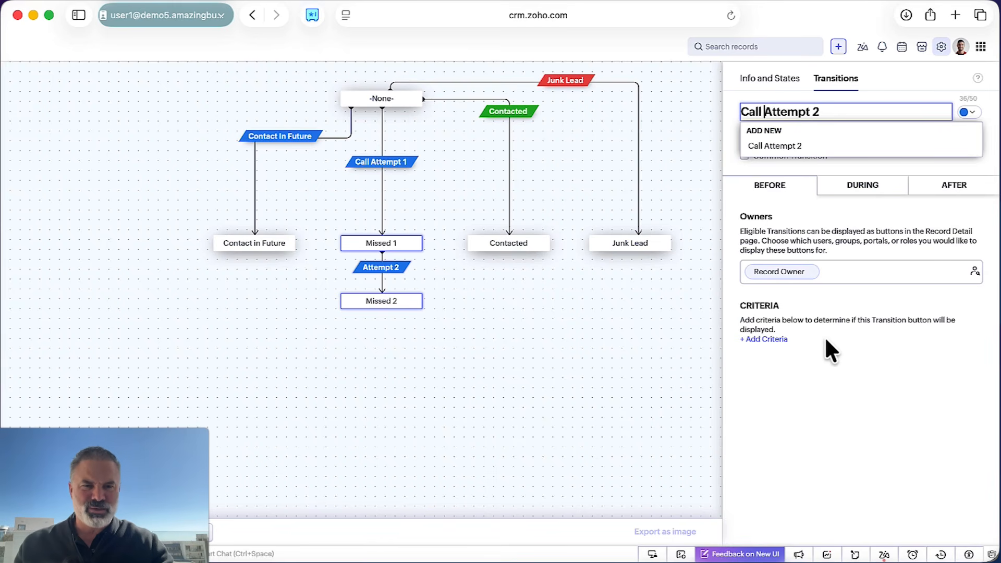
left_click(827, 444)
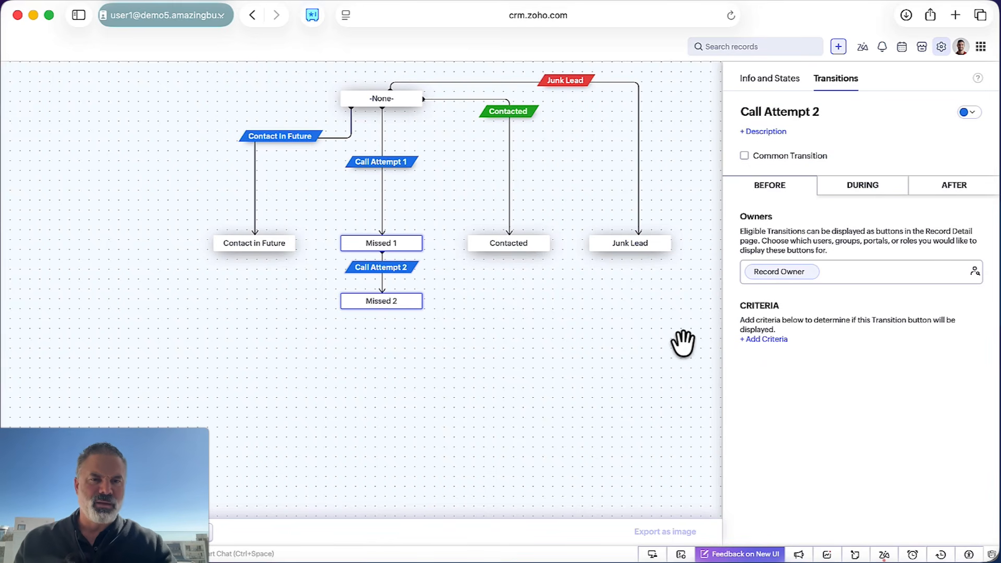
left_click(658, 364)
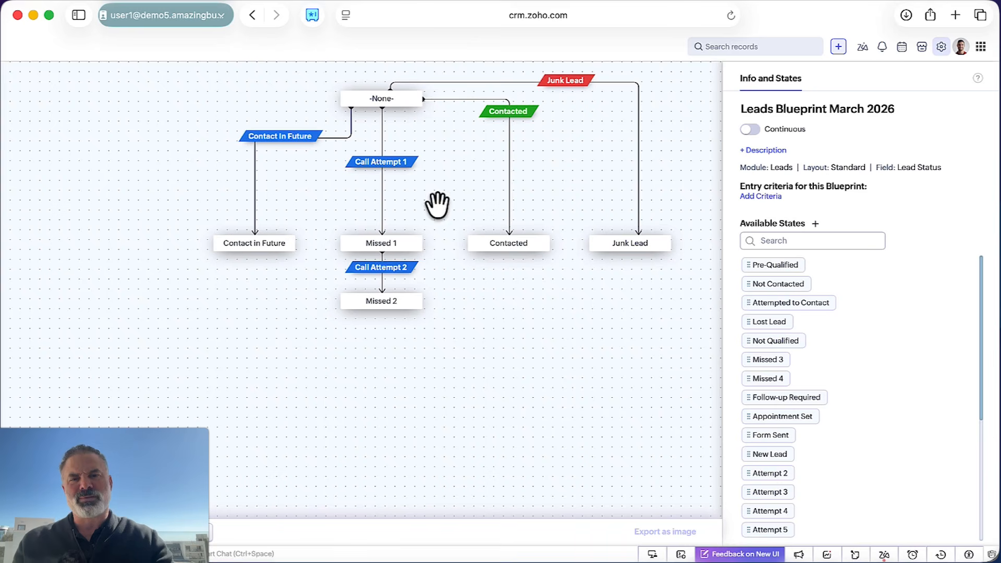
Move the Missed 1 state up towards -None- and add the Lost Lead state below Missed 2.
left_click_drag(389, 244, 391, 209)
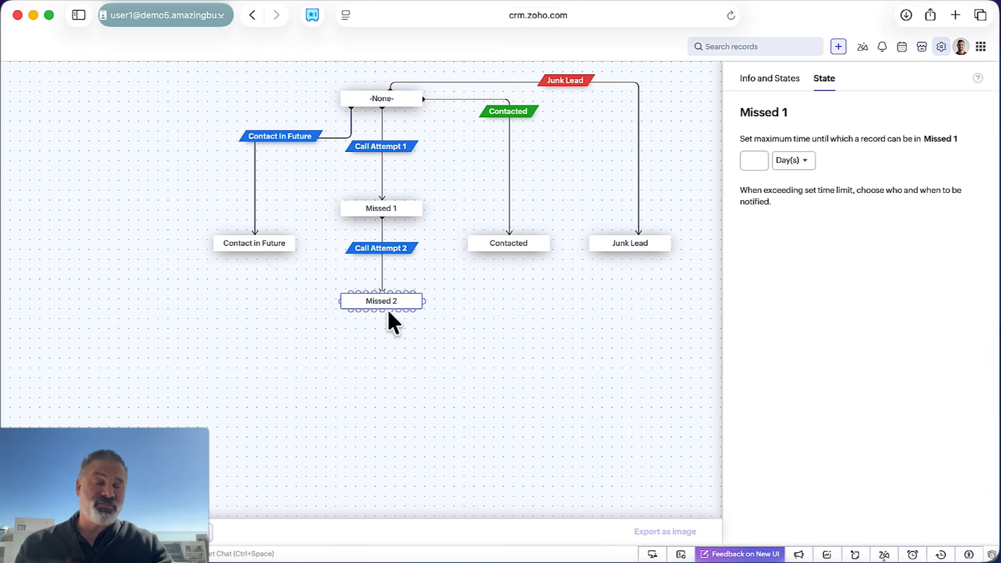
left_click(473, 320)
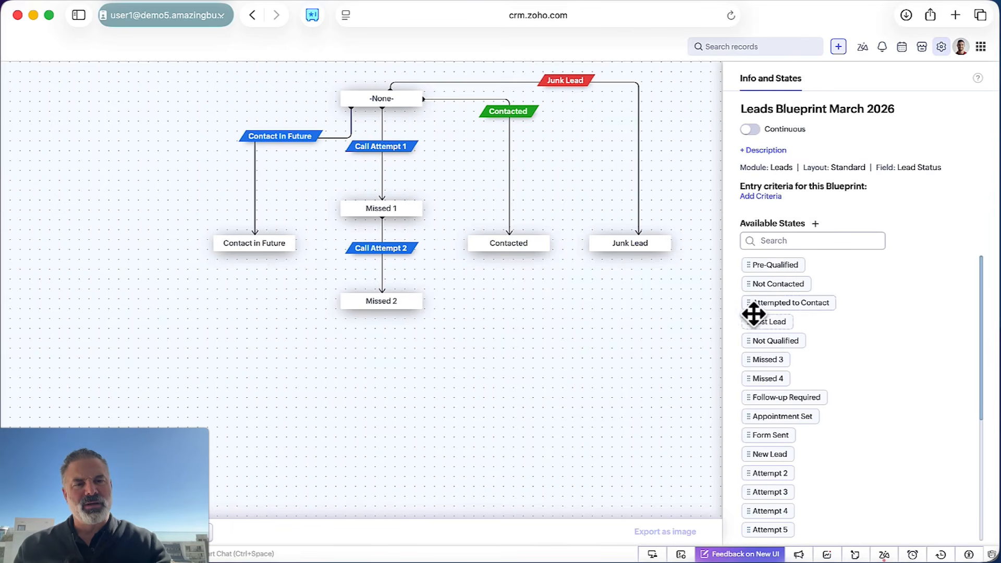
left_click_drag(766, 326, 384, 371)
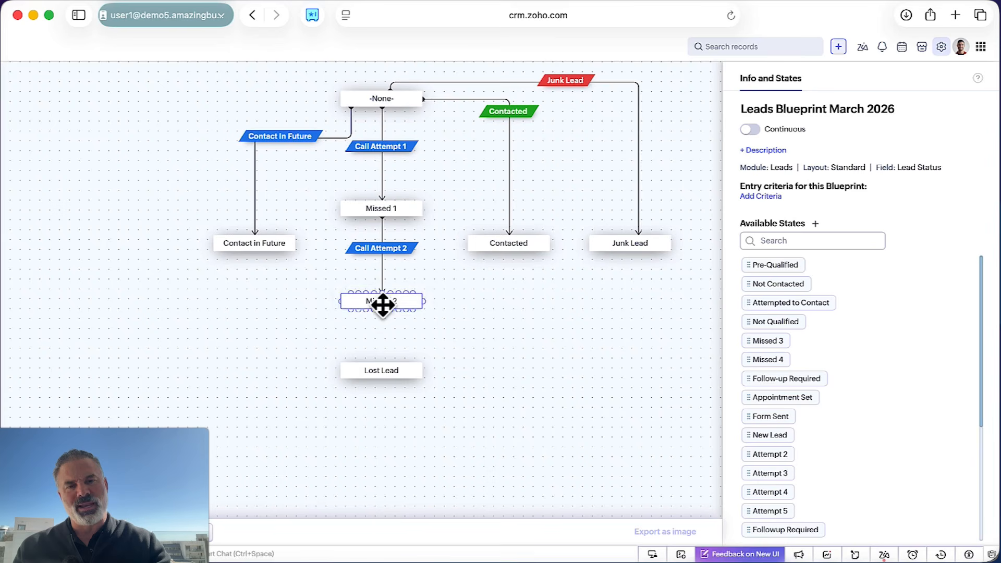
Connect Missed 2 to Lost Lead and create a red transition named "Lost Lead" on that connector.
left_click_drag(382, 309, 382, 366)
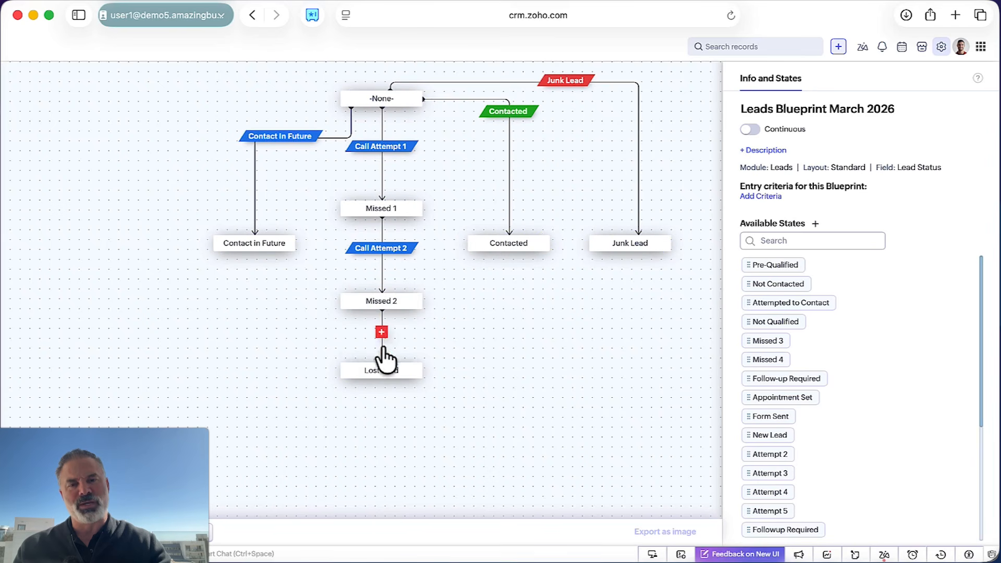
left_click(382, 332)
type("Lost Lead")
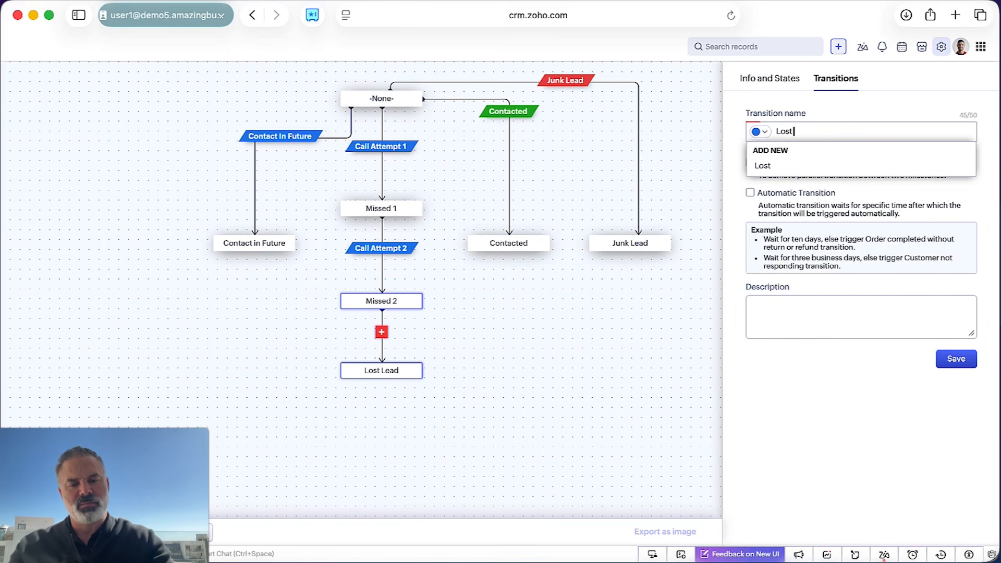
left_click(956, 359)
left_click(554, 344)
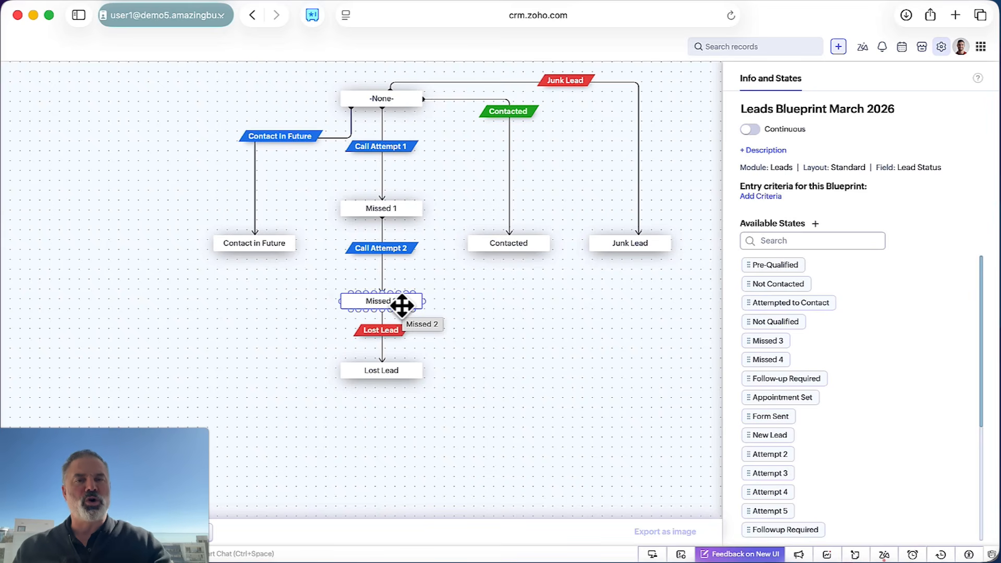
Draw connectors from the Contacted state to both the Junk Lead and Lost Lead states.
left_click_drag(402, 304, 401, 304)
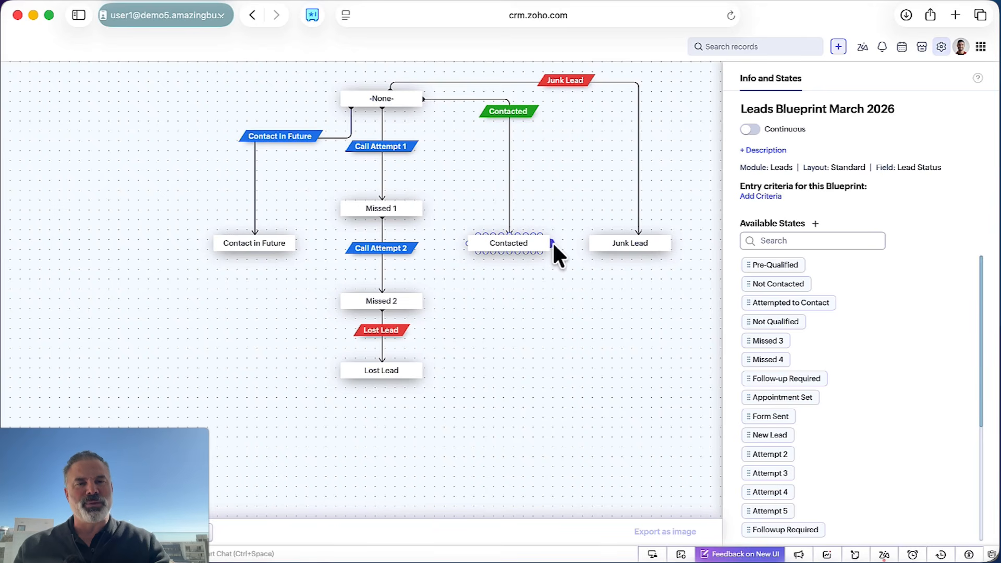
left_click_drag(552, 241, 599, 246)
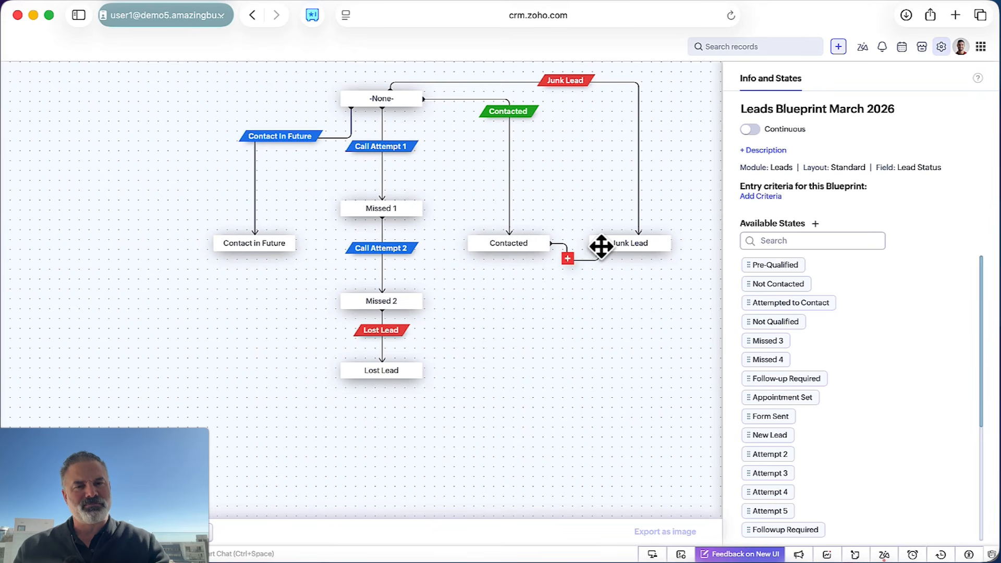
left_click(568, 261)
left_click(503, 285)
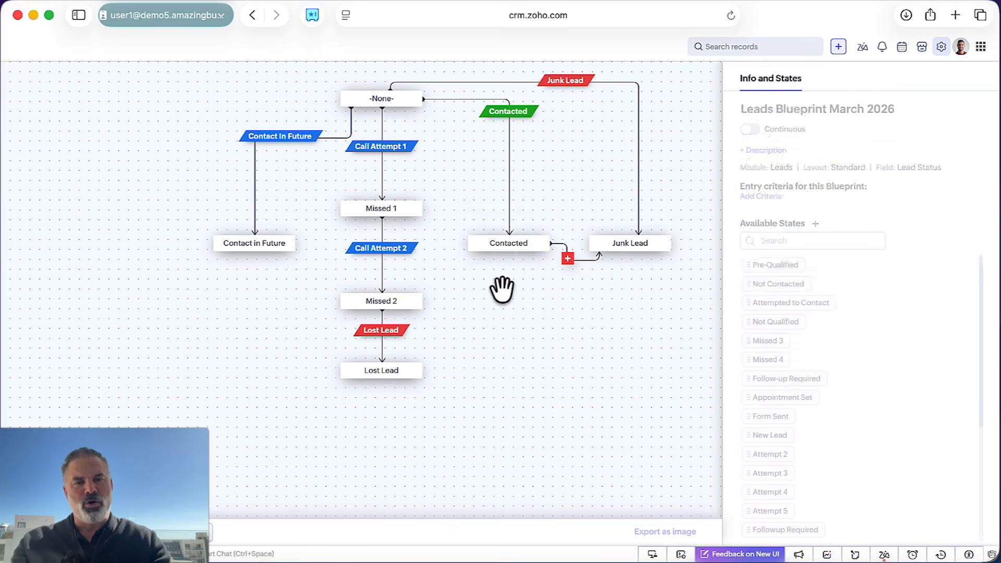
left_click(508, 250)
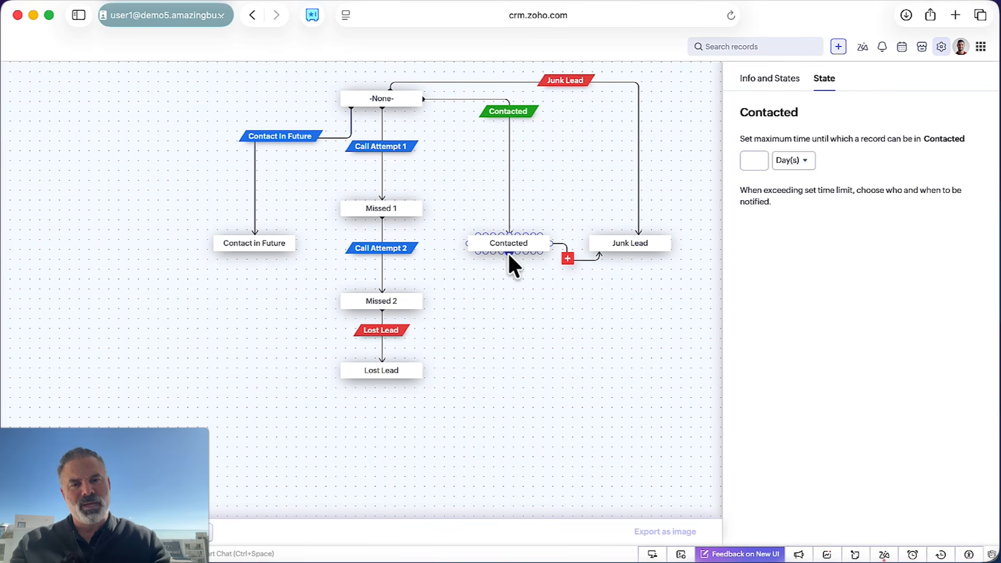
left_click_drag(508, 252, 423, 371)
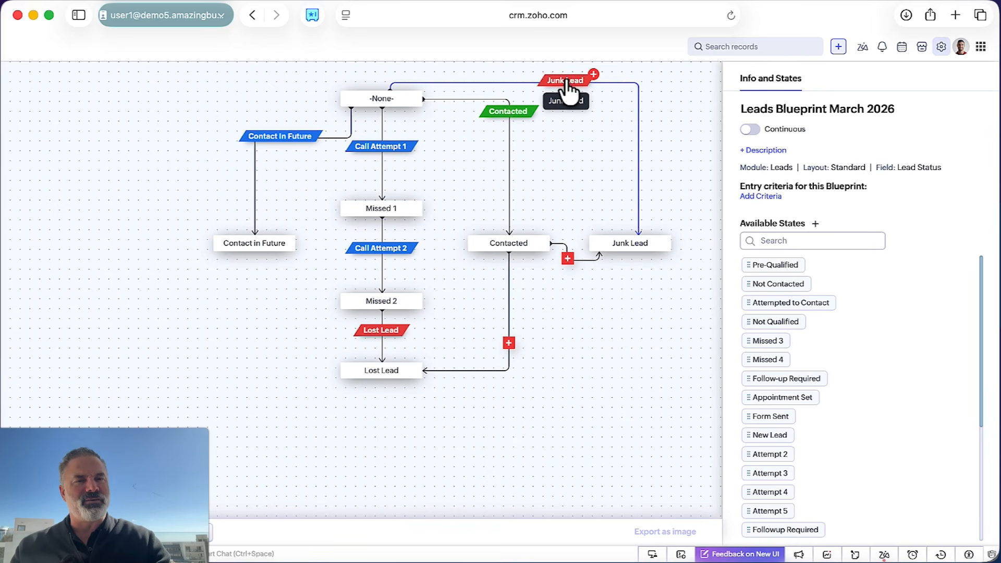
Reuse the existing Junk Lead transition on the connector from Contacted to Junk Lead, and open its common transition settings.
left_click(567, 259)
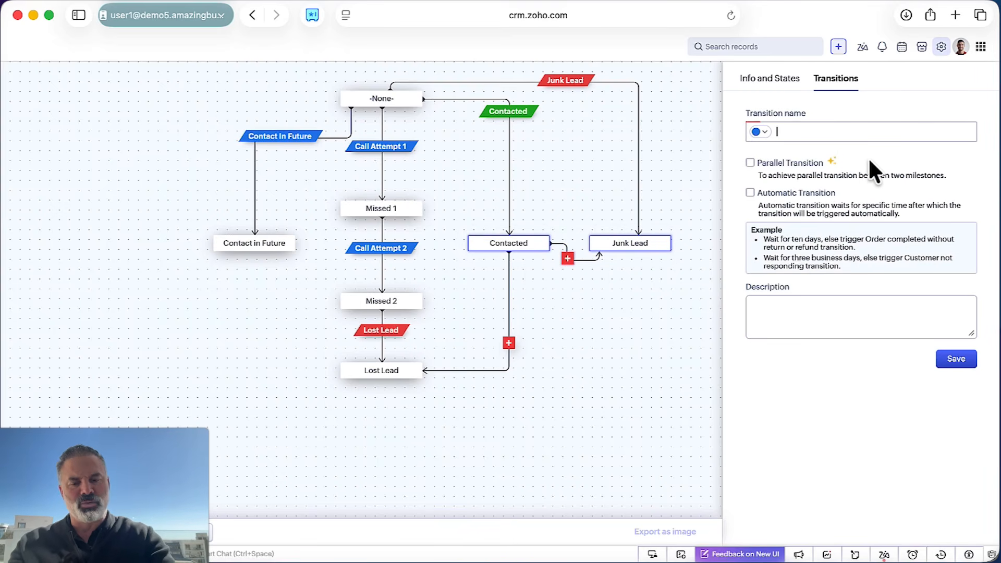
type("jun")
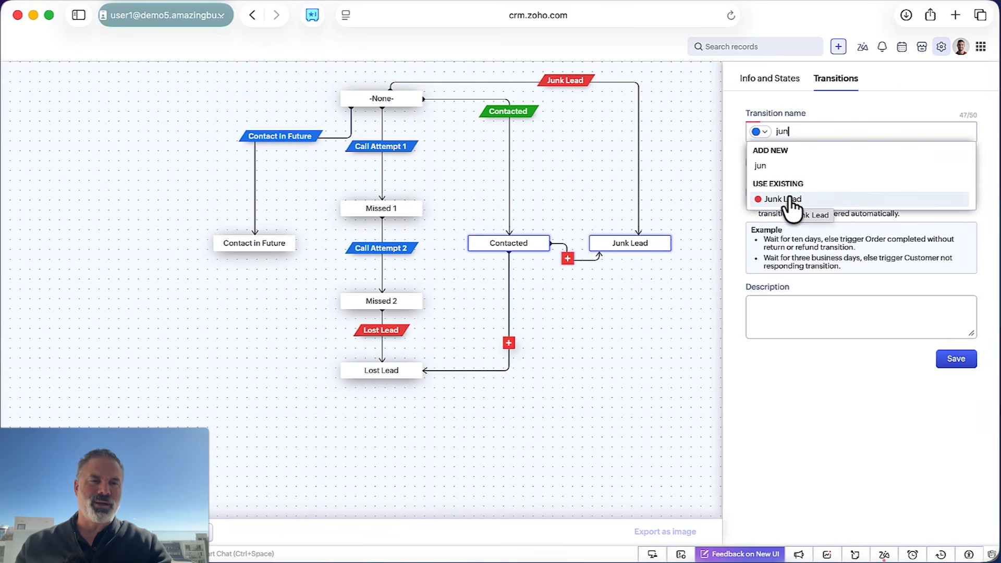
left_click(789, 199)
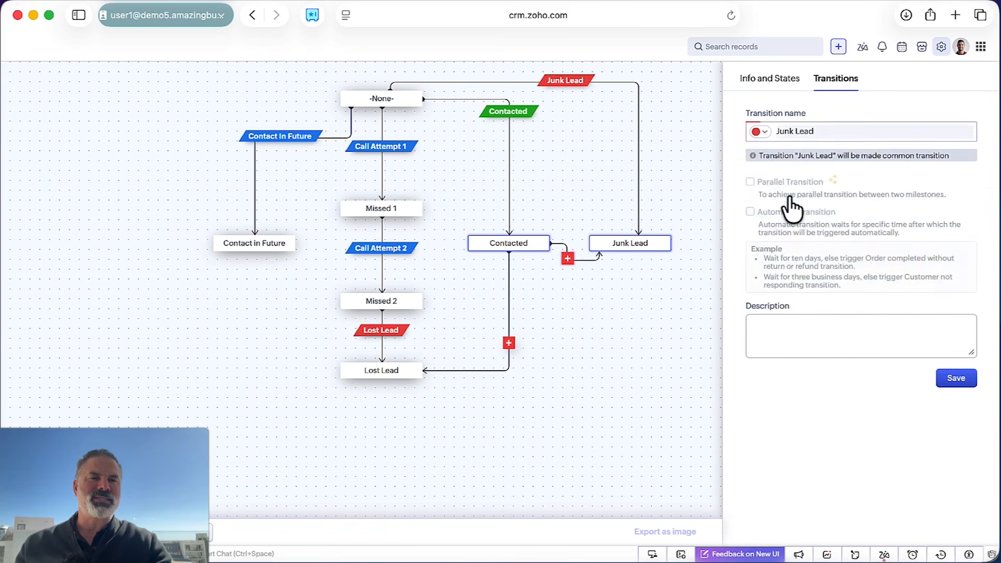
left_click(956, 378)
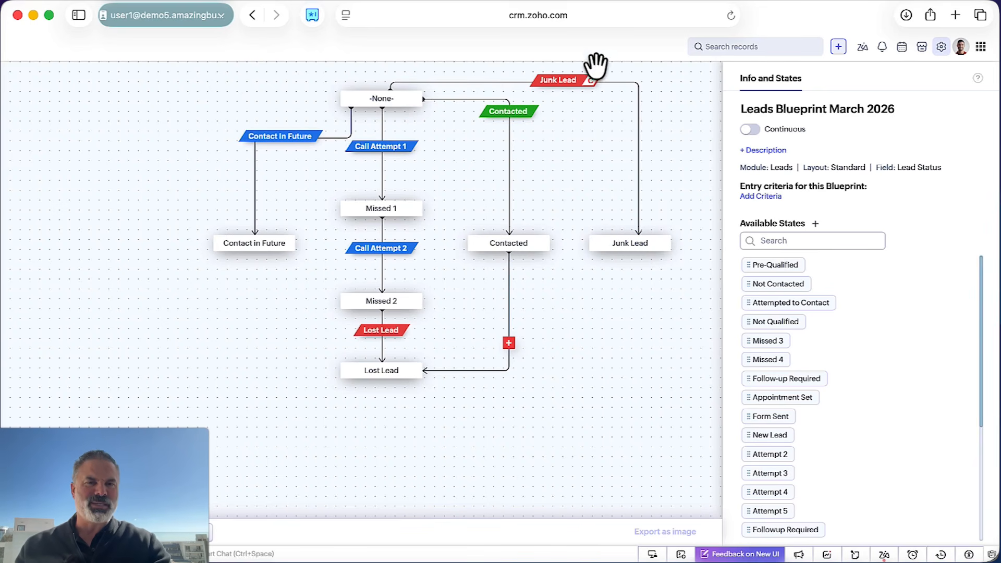
mouse_move(593, 89)
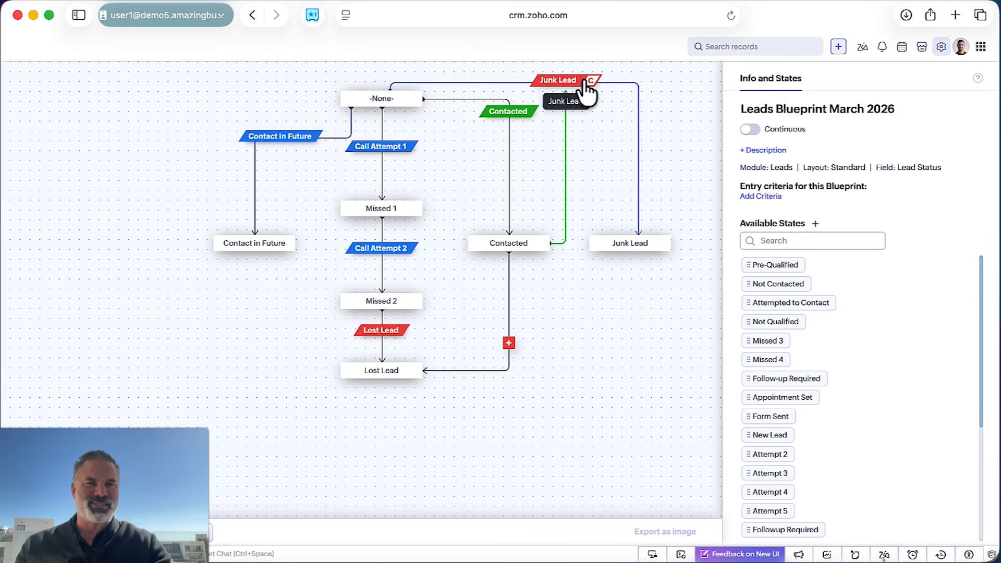
left_click(587, 89)
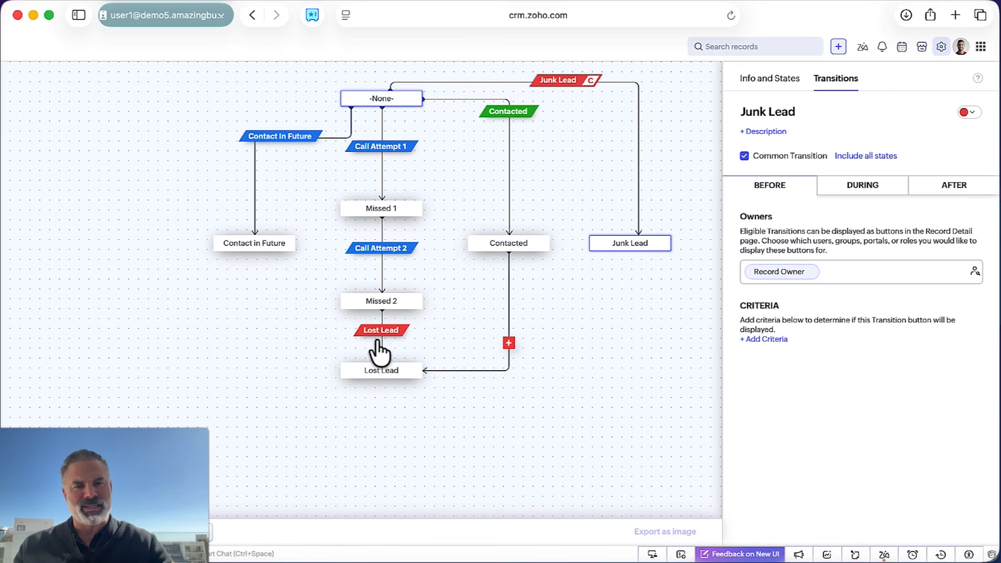
Reuse the existing Lost Lead transition as a common transition on the connector from Contacted to Lost Lead.
left_click(509, 344)
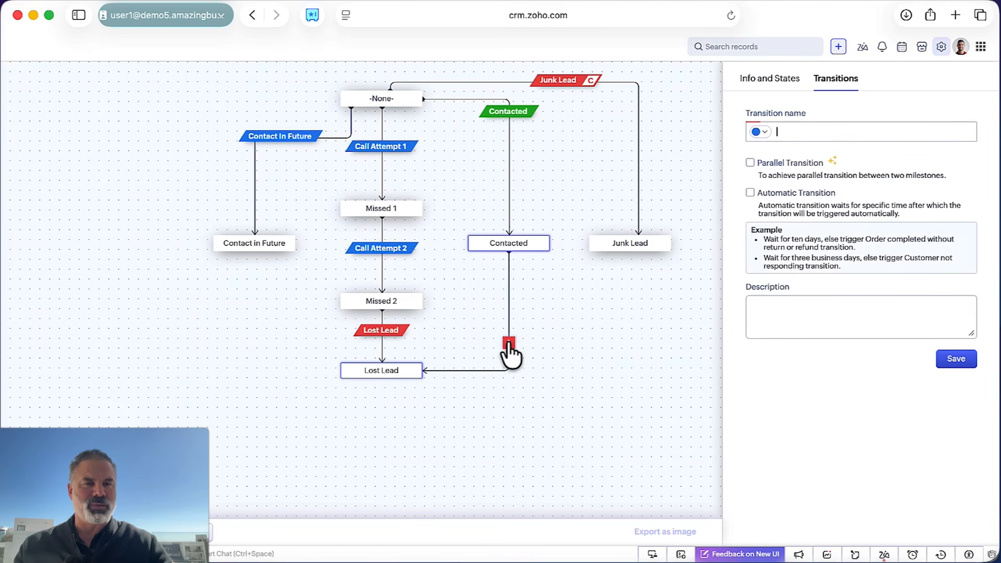
left_click(798, 130)
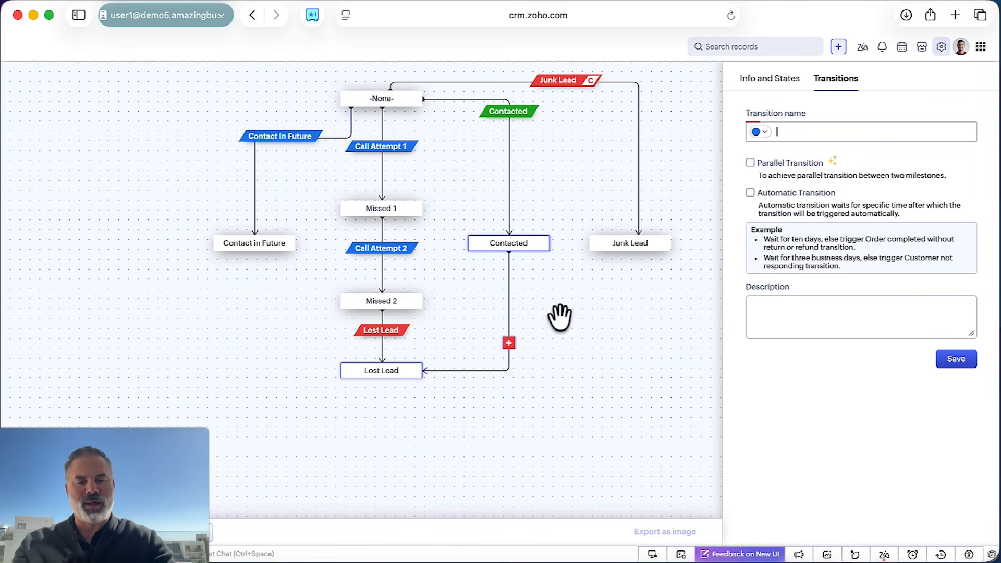
type("lost")
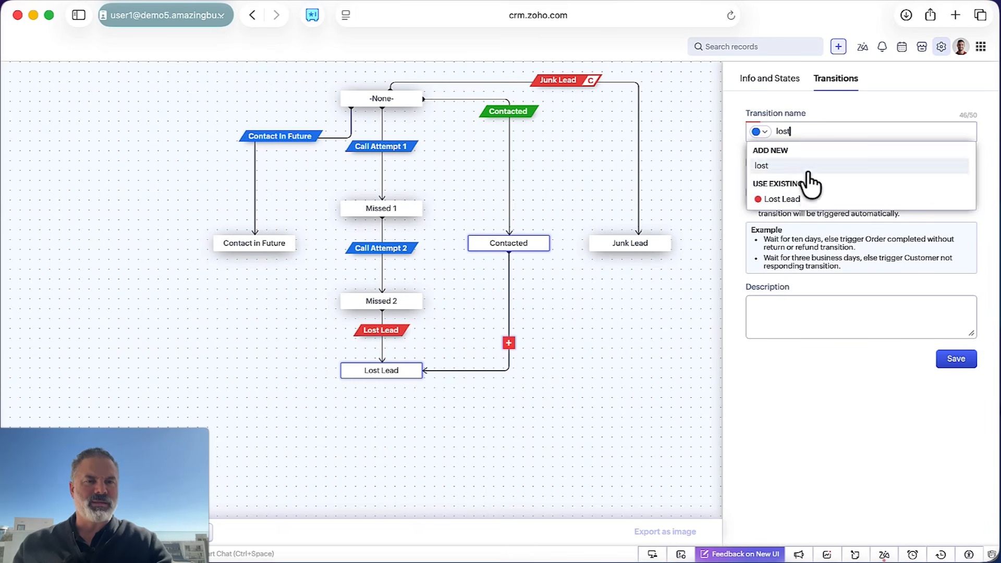
left_click(787, 199)
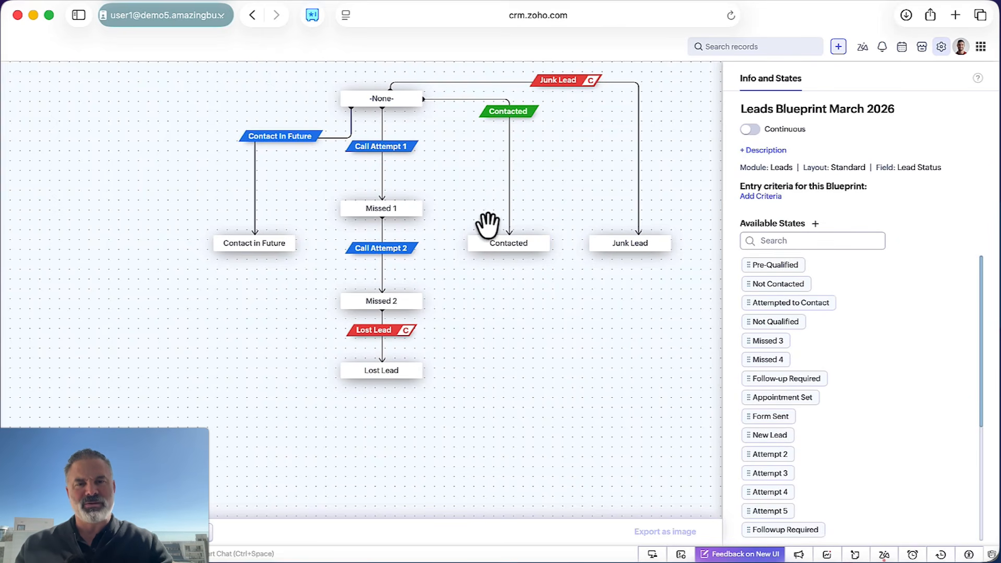
mouse_move(400, 337)
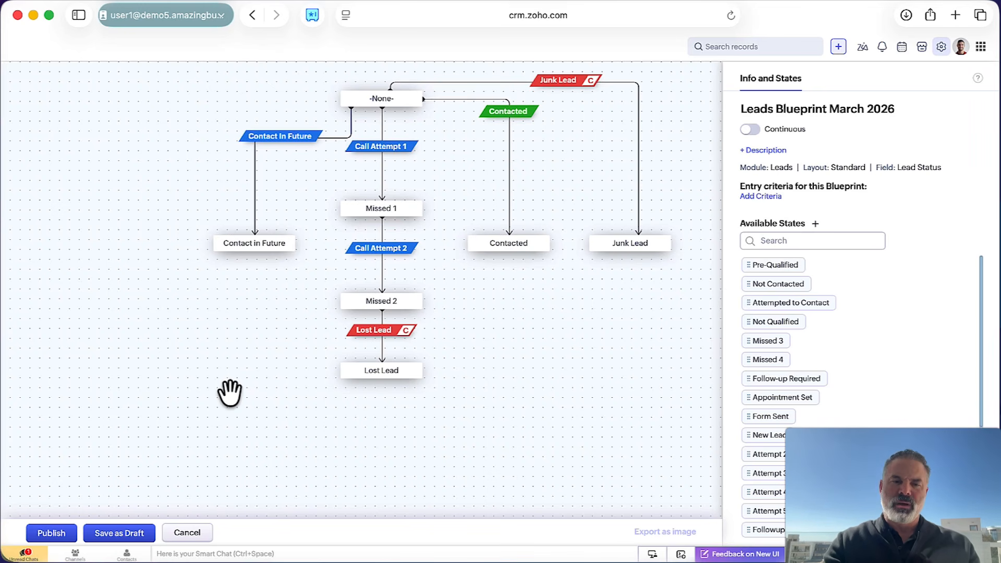
Publish Leads Blueprint March 2026 and deactivate the competing ABR Lead Blueprint and Leads Test BP.
left_click(61, 534)
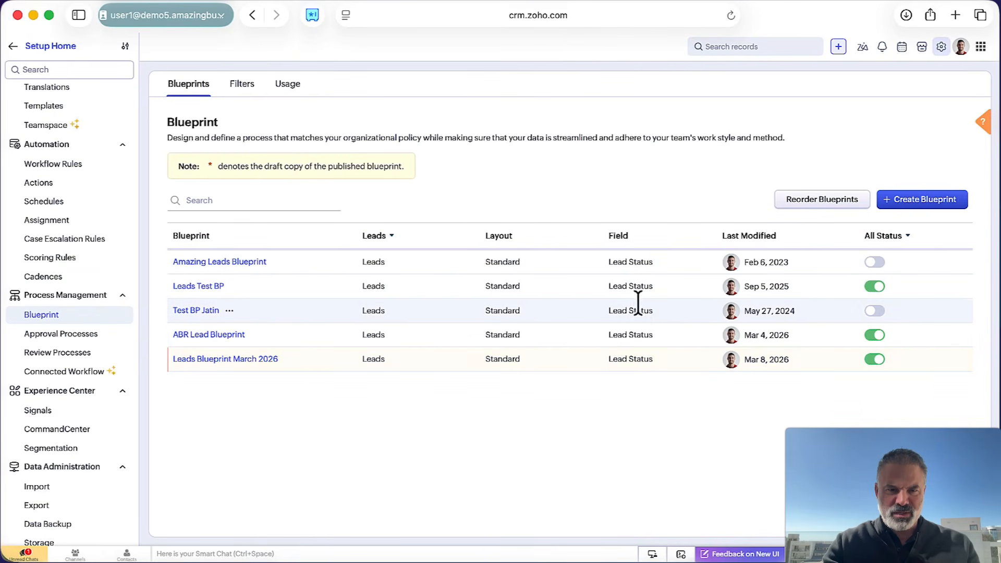
left_click(875, 336)
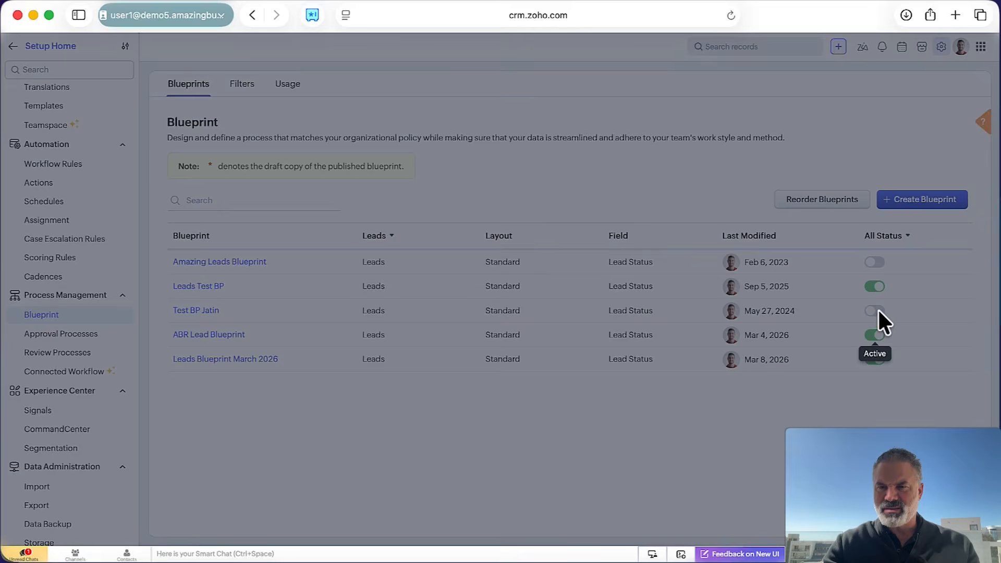
left_click(610, 116)
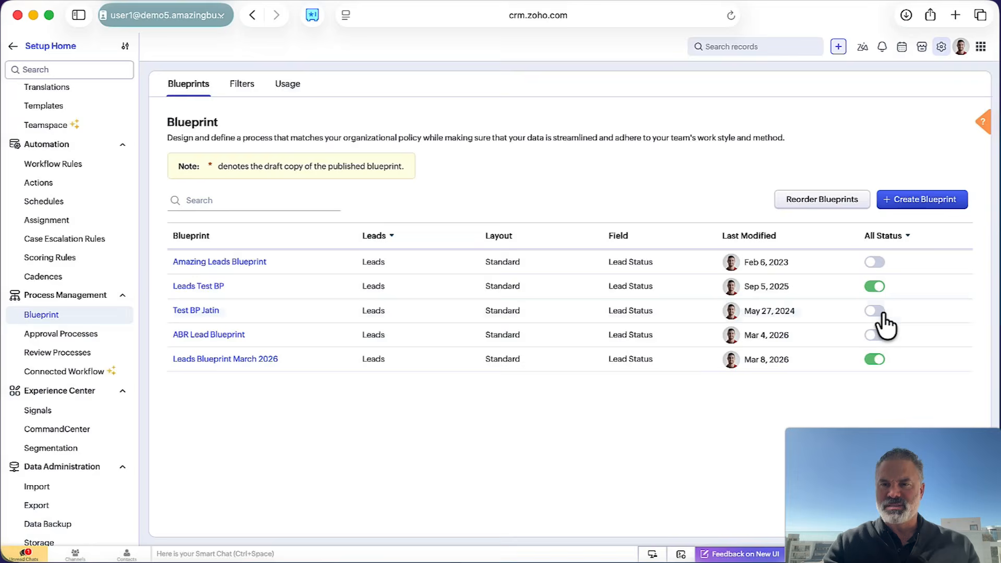
left_click(875, 286)
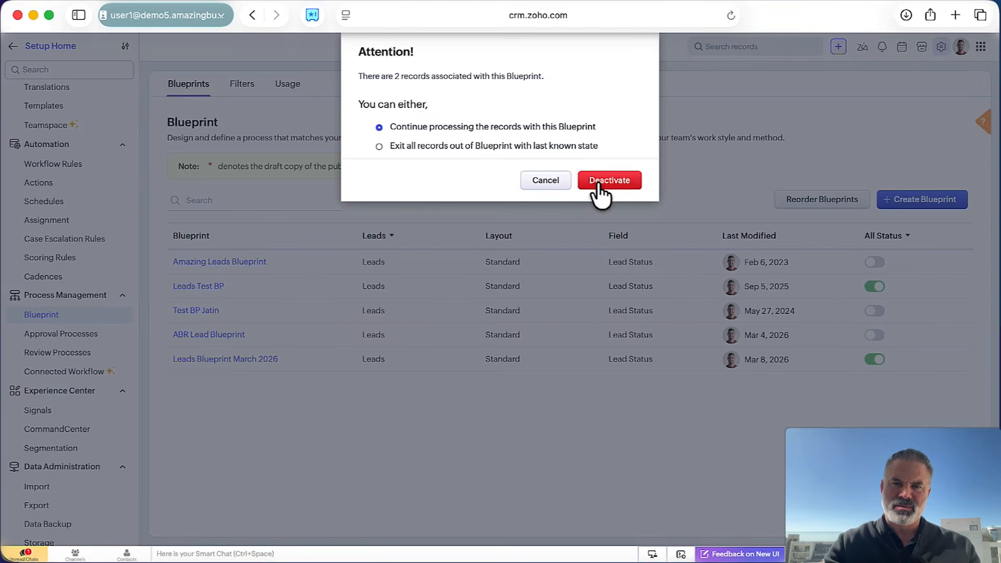
left_click(599, 180)
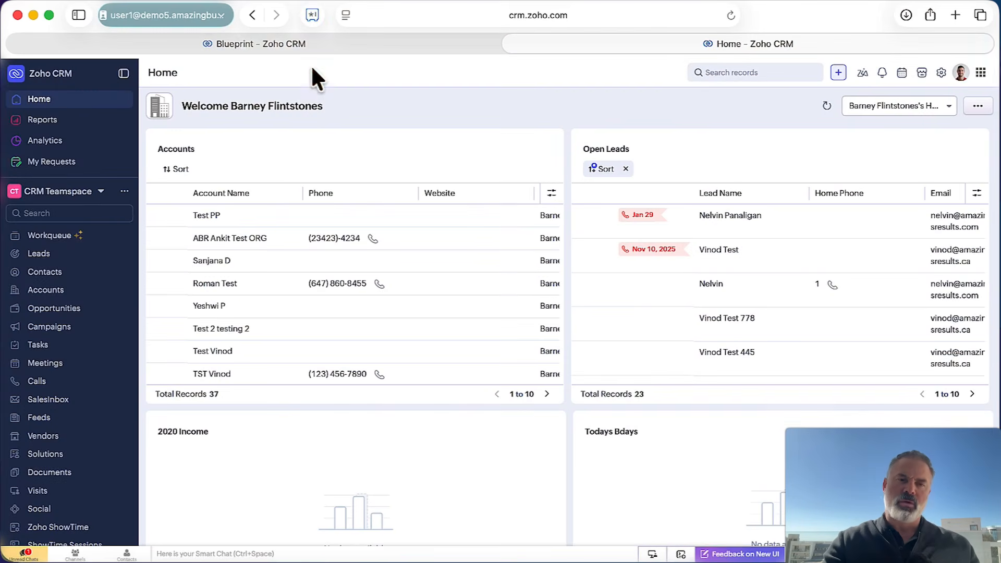
Create a test lead with the contact's first name, last name and e-mail, and run its Call Attempt 1 transition.
left_click(42, 254)
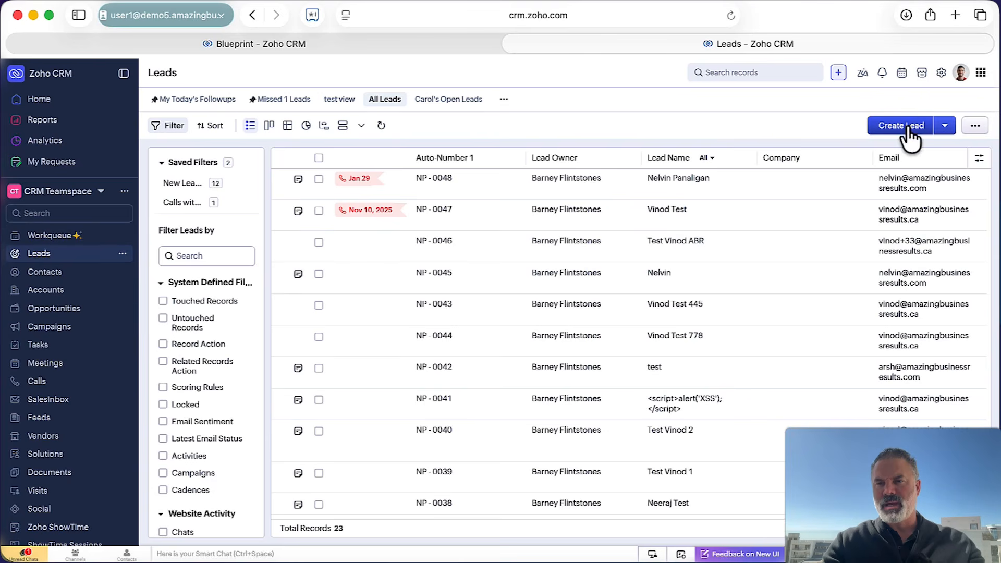
left_click(903, 127)
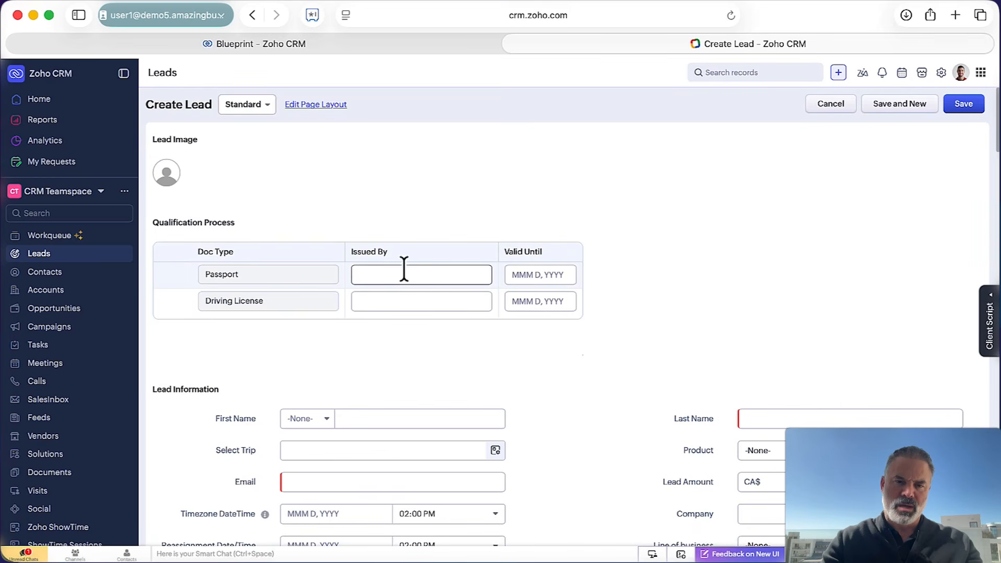
scroll(402, 270, "down", 3)
left_click(366, 296)
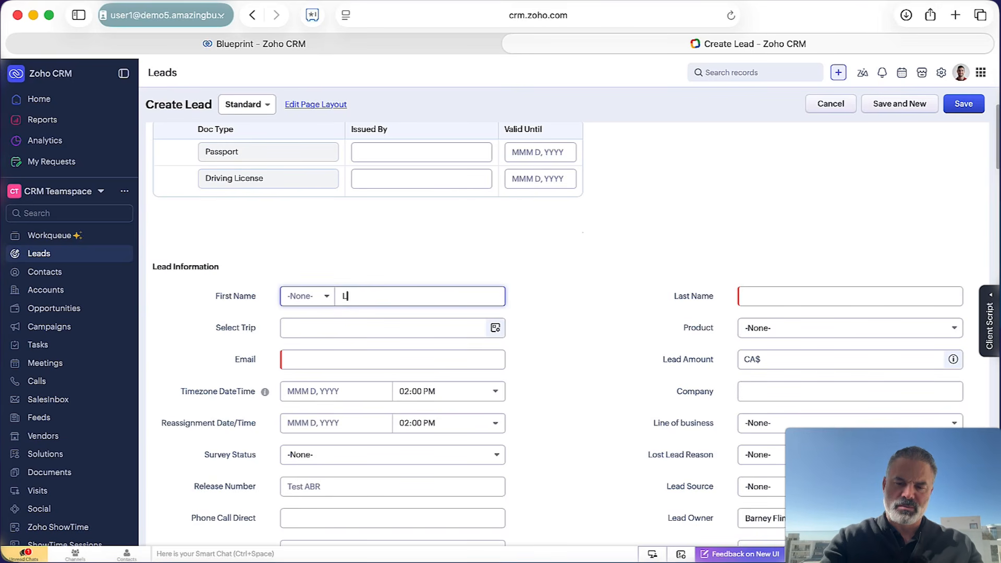
left_click(748, 296)
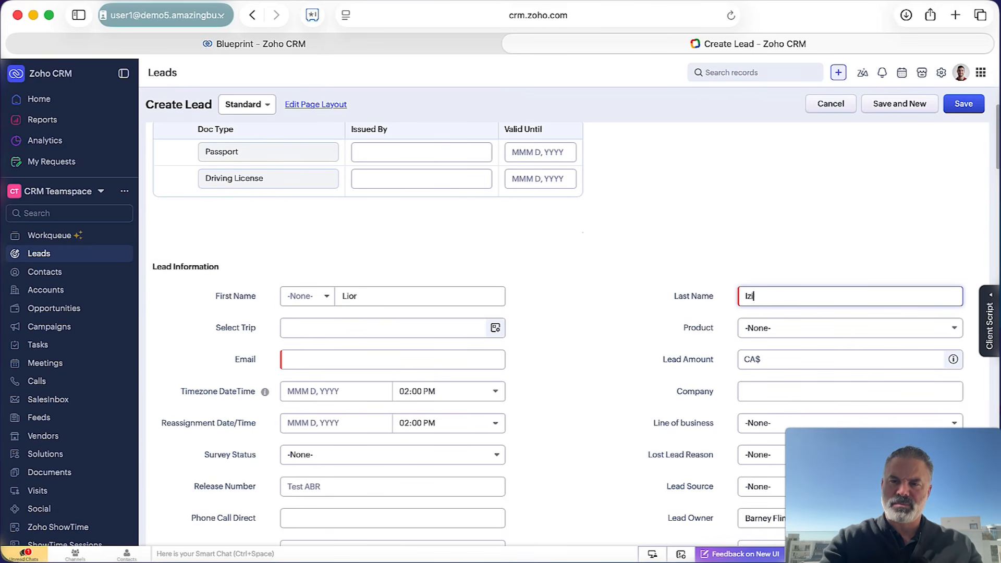
left_click(380, 356)
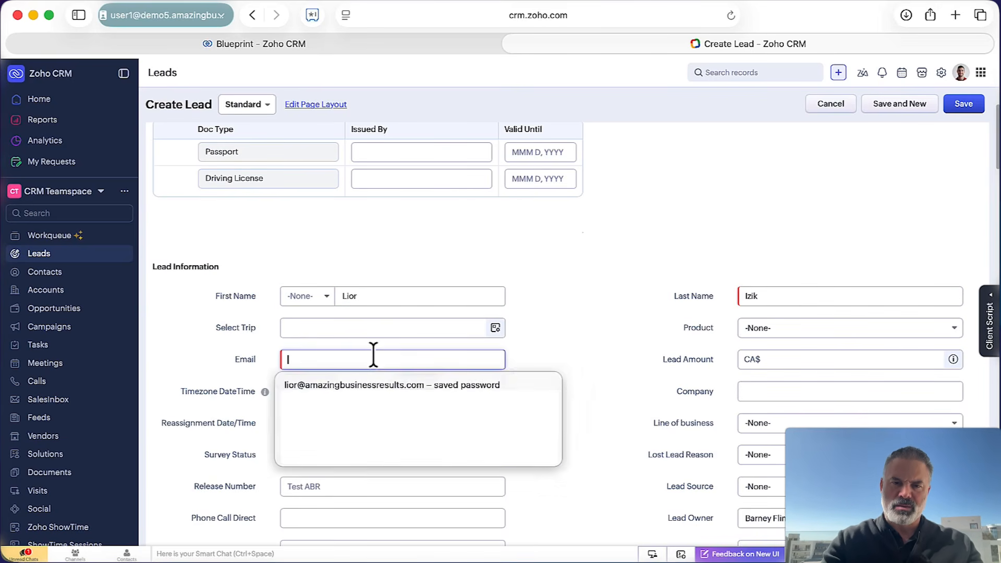
left_click(367, 387)
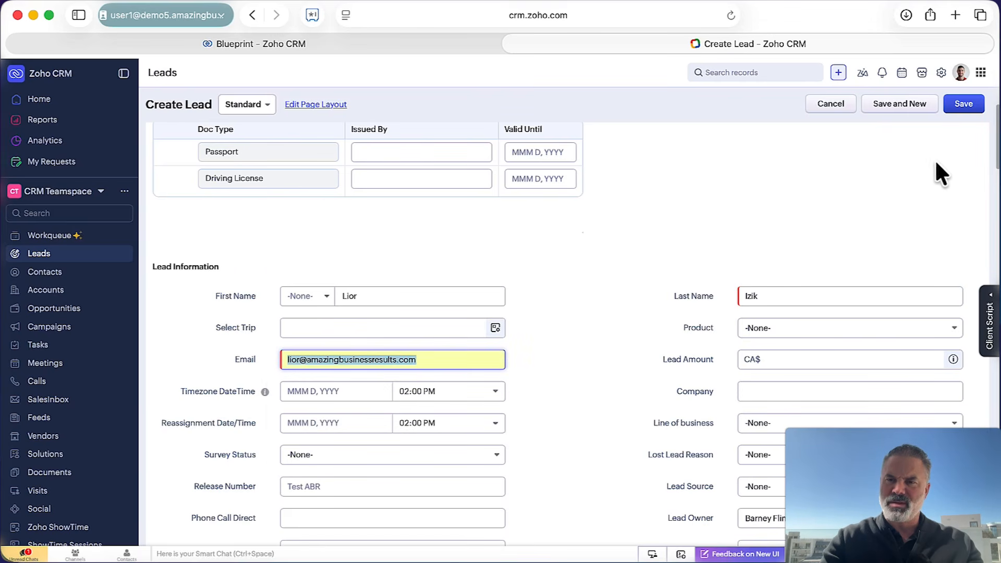
left_click(965, 103)
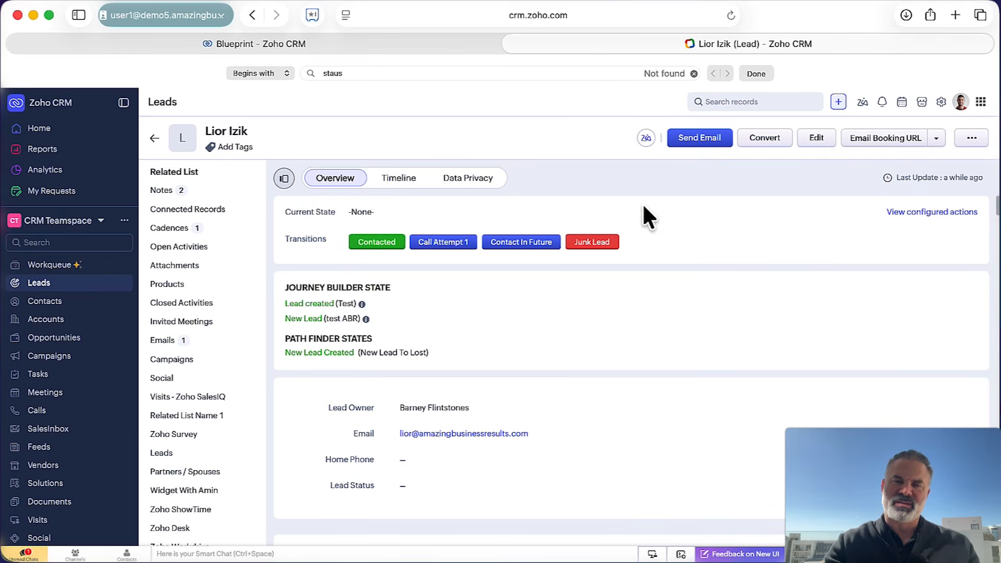
left_click(451, 242)
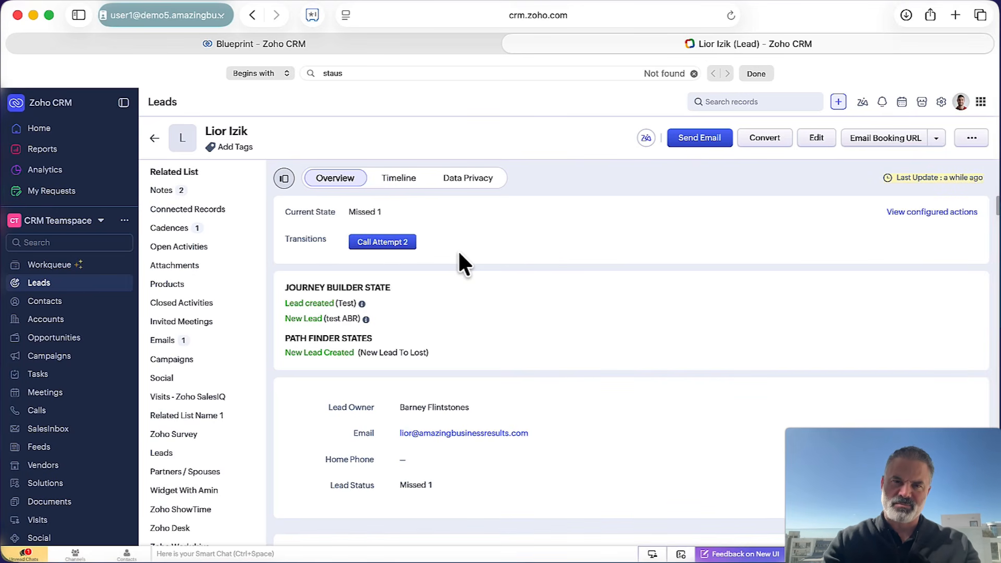
Reopen Leads Blueprint March 2026 and open the owner selection of the Call Attempt 1 transition.
left_click(422, 44)
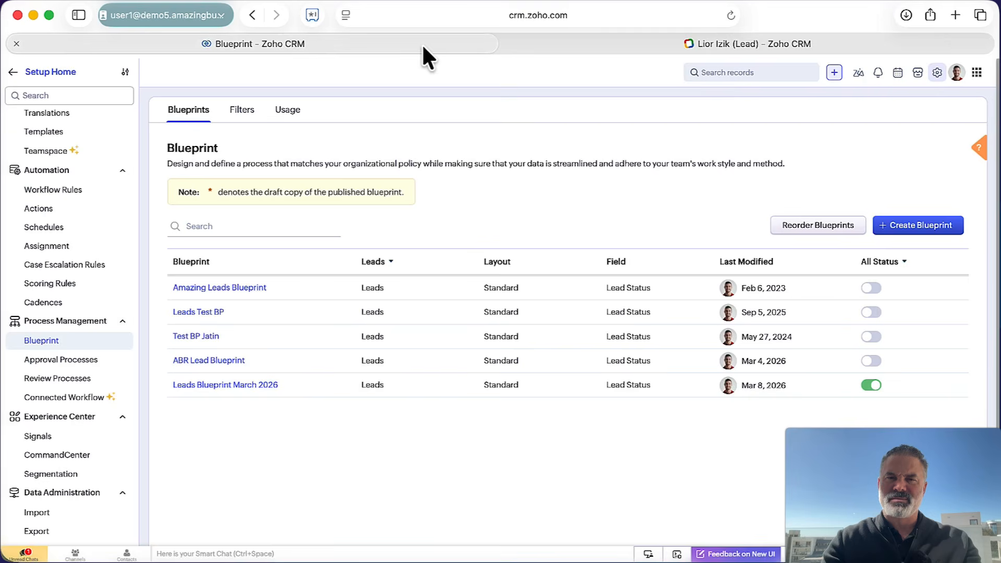
left_click(230, 385)
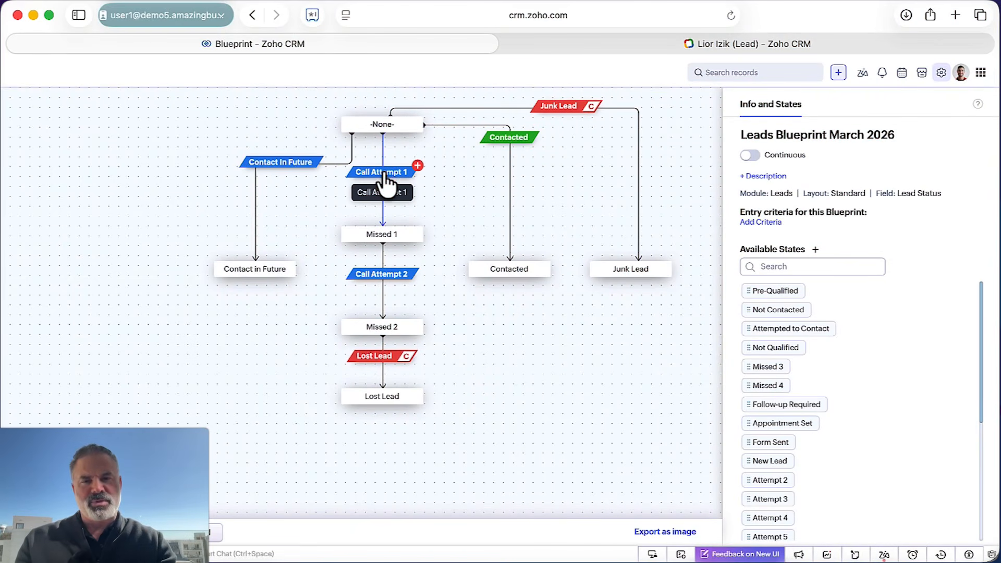
left_click(382, 172)
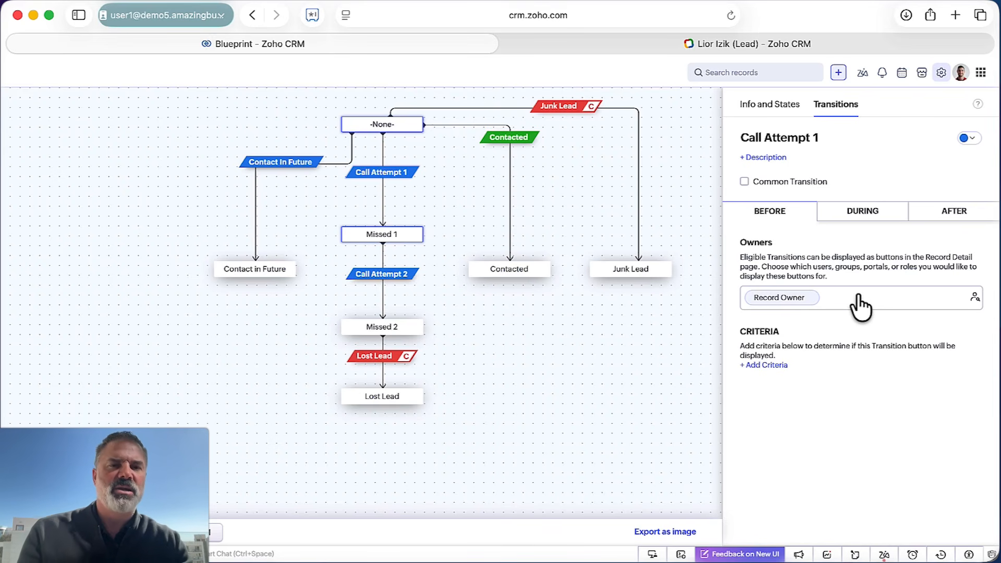
mouse_move(814, 306)
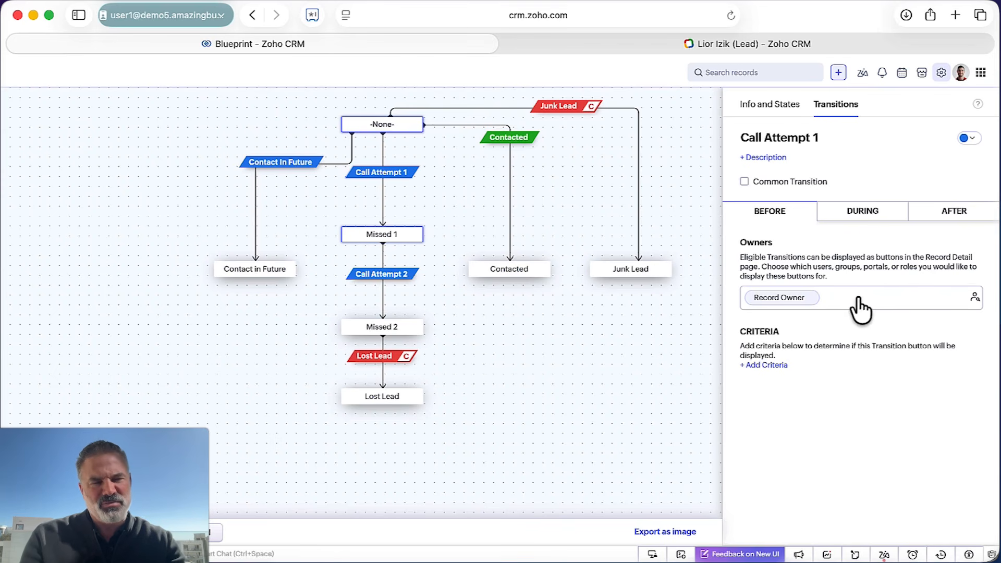
left_click(971, 296)
Browse the users, roles, groups and portals available as owners of the Call Attempt 1 transition.
mouse_move(268, 157)
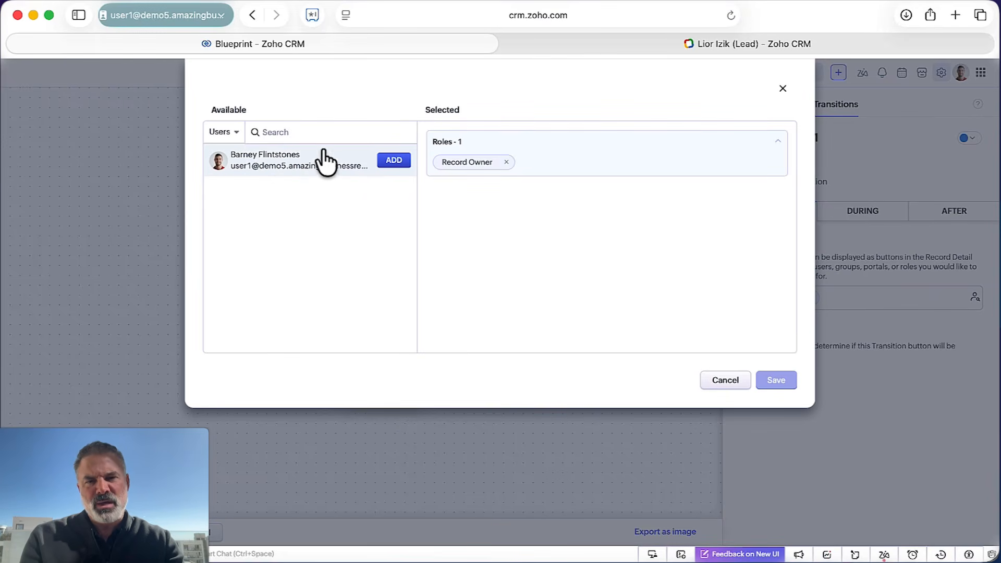
left_click(223, 132)
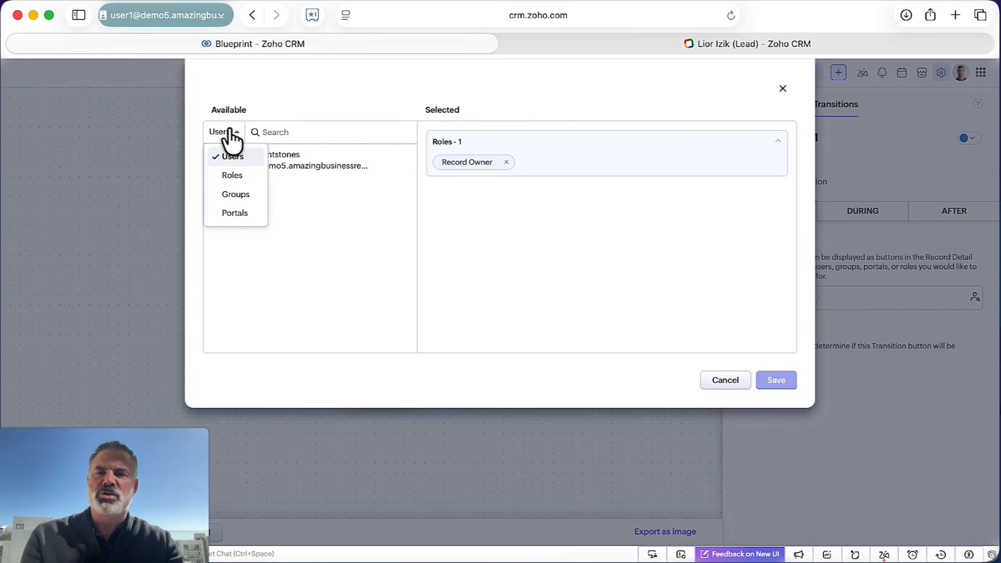
left_click(240, 173)
left_click(229, 133)
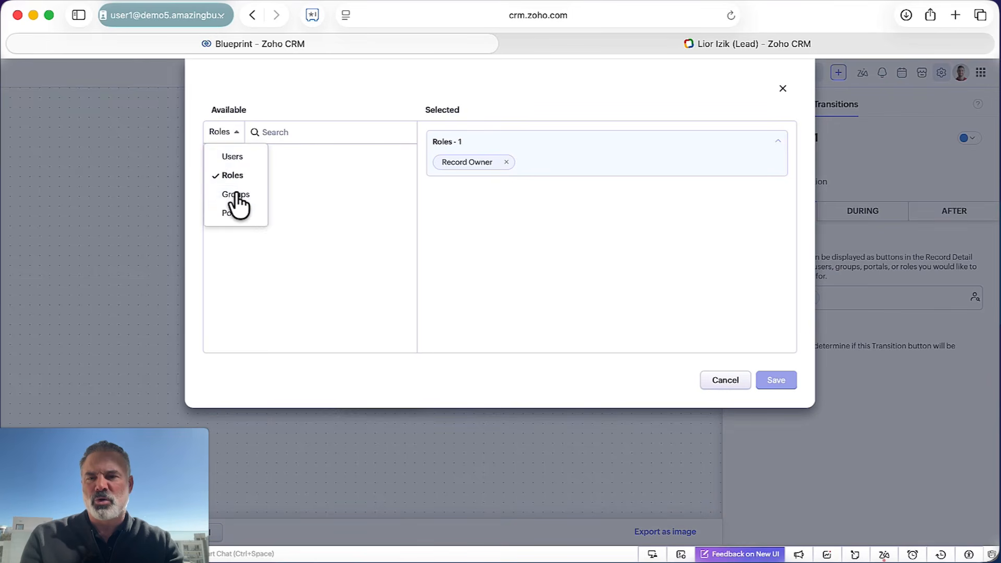
left_click(238, 197)
left_click(227, 132)
left_click(241, 218)
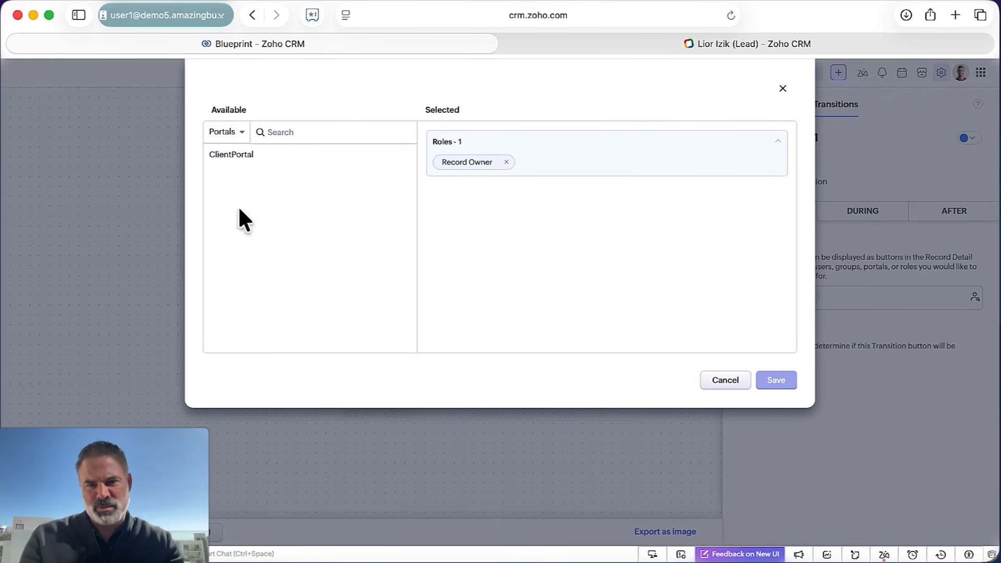
Add the Sales group to the owners of Call Attempt 1 alongside Record Owner, and save the selection.
left_click(237, 131)
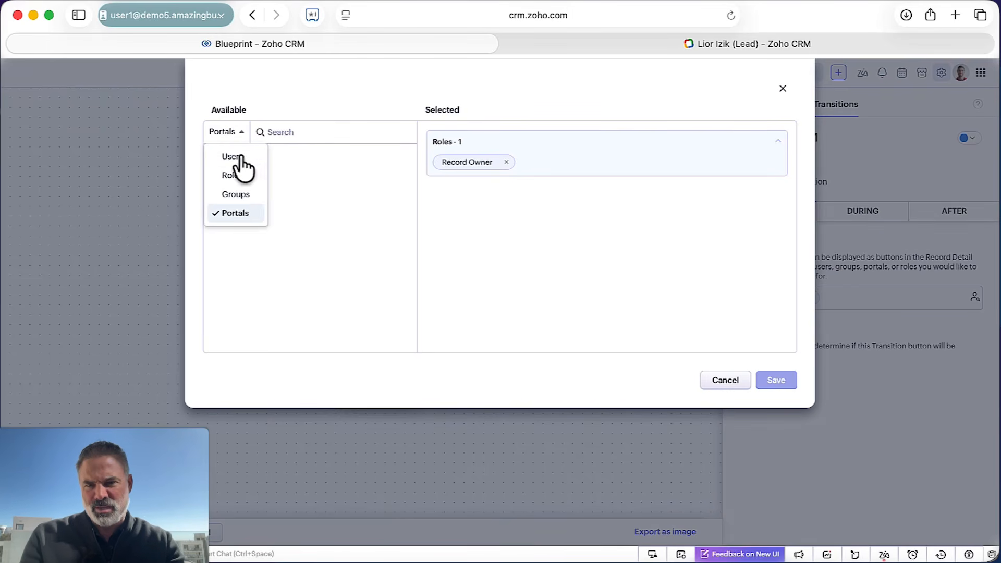
left_click(243, 194)
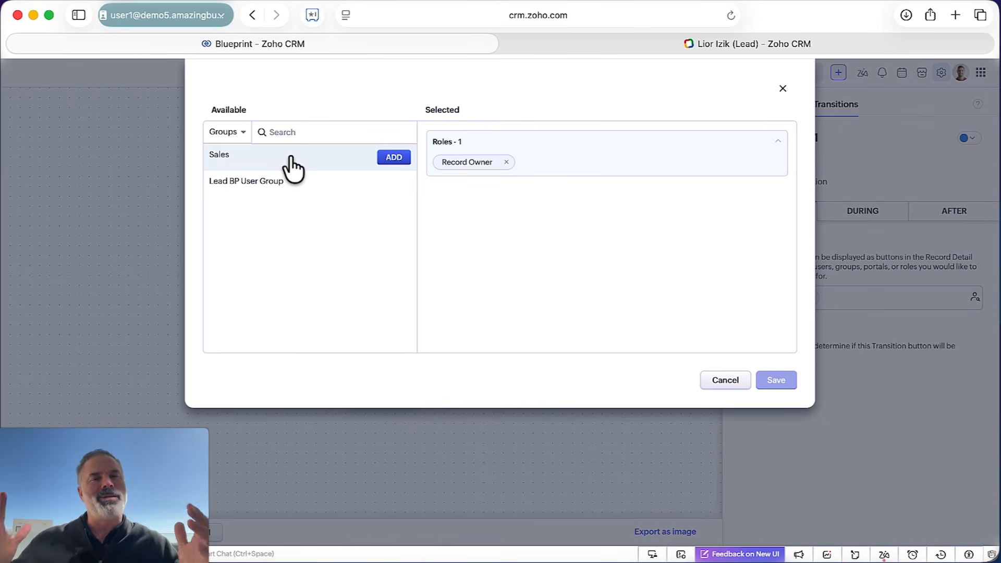
left_click(394, 157)
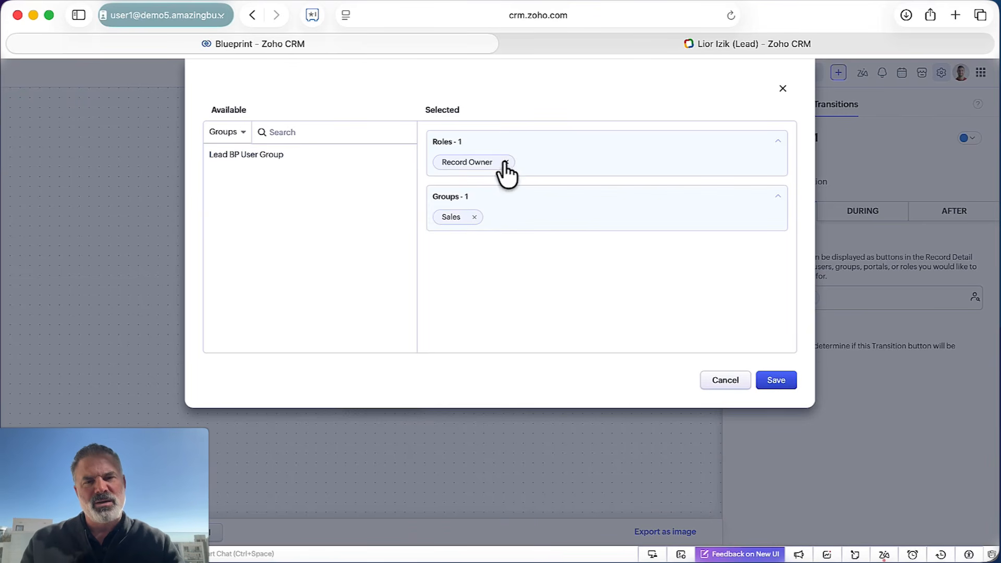
left_click(777, 381)
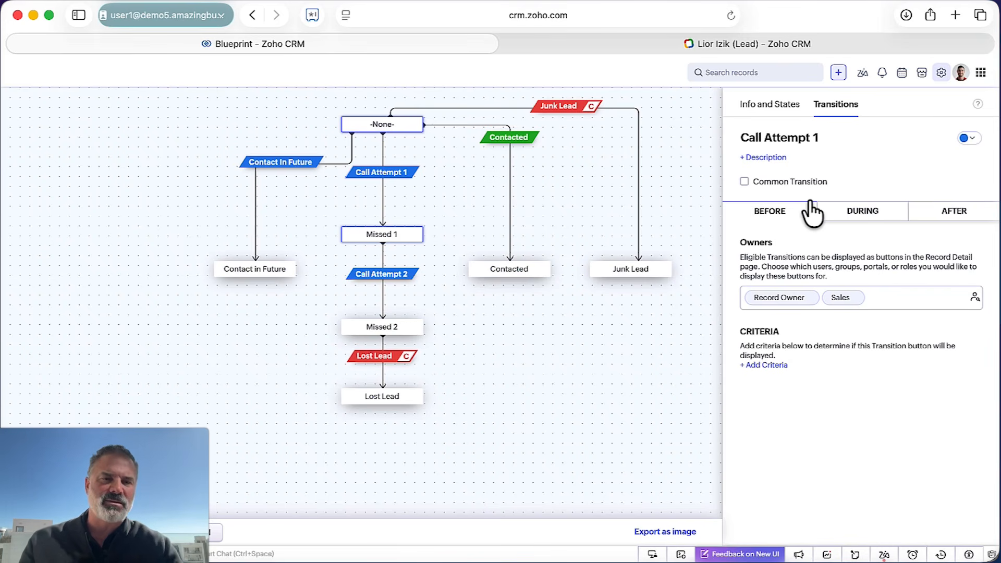
Add the Leads field Follow-up Date as a mandatory field during Call Attempt 1, and republish the blueprint.
left_click(871, 210)
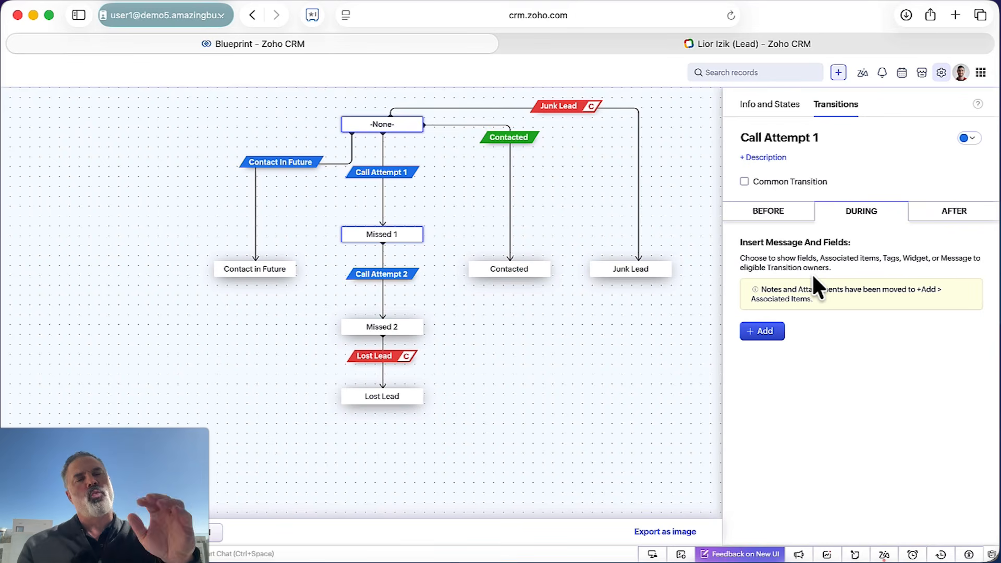
left_click(770, 331)
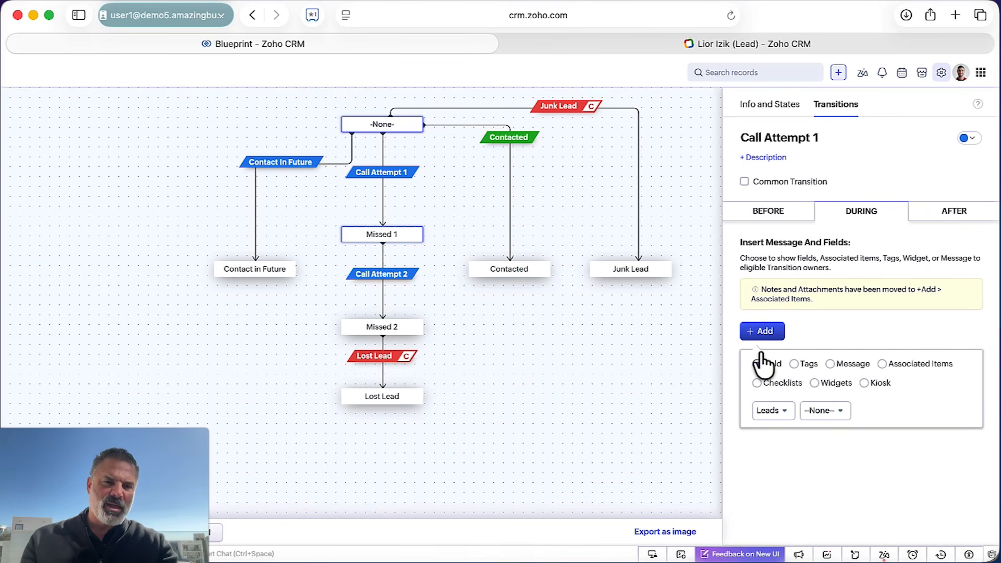
left_click(762, 363)
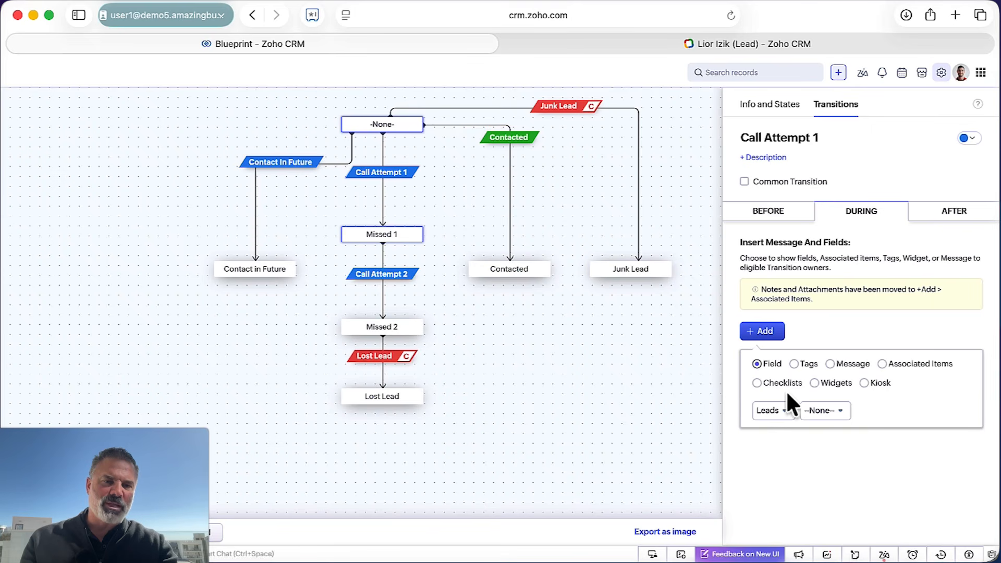
left_click(823, 413)
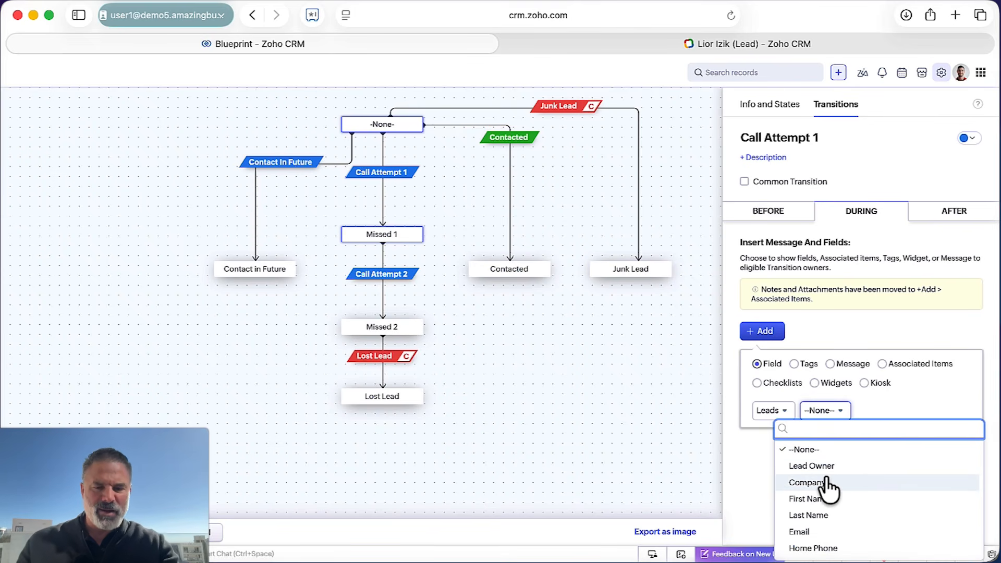
type("fol")
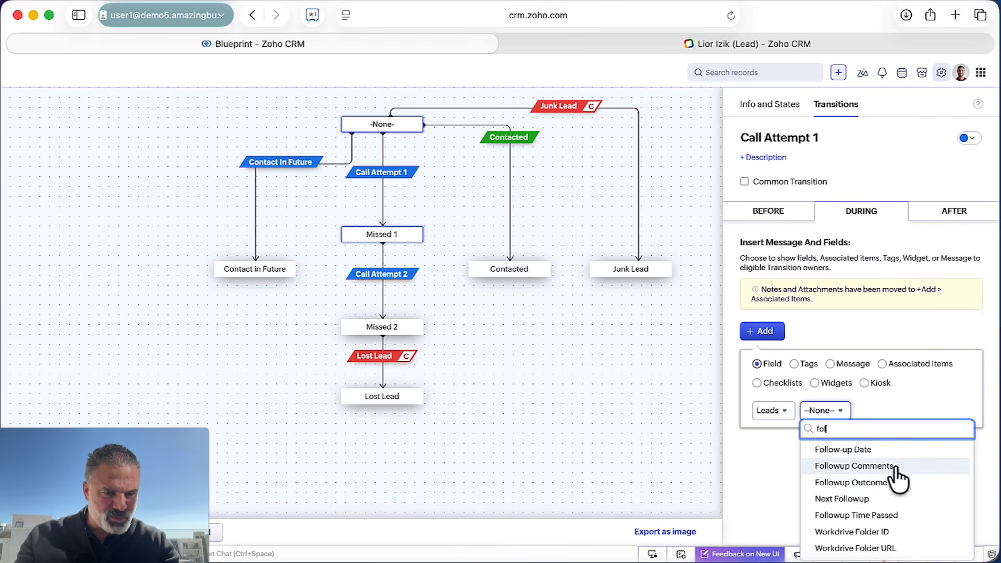
left_click(860, 450)
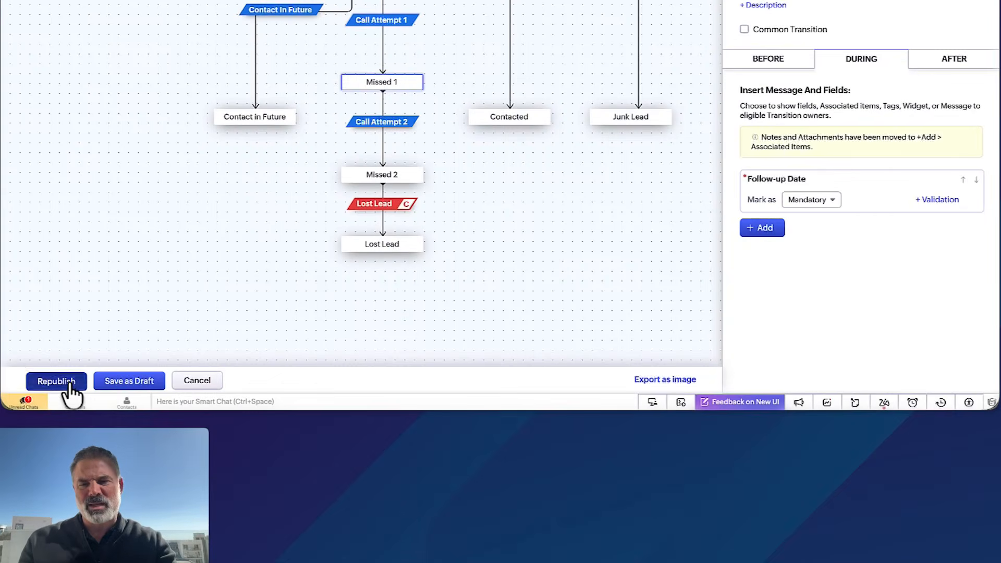
left_click(67, 532)
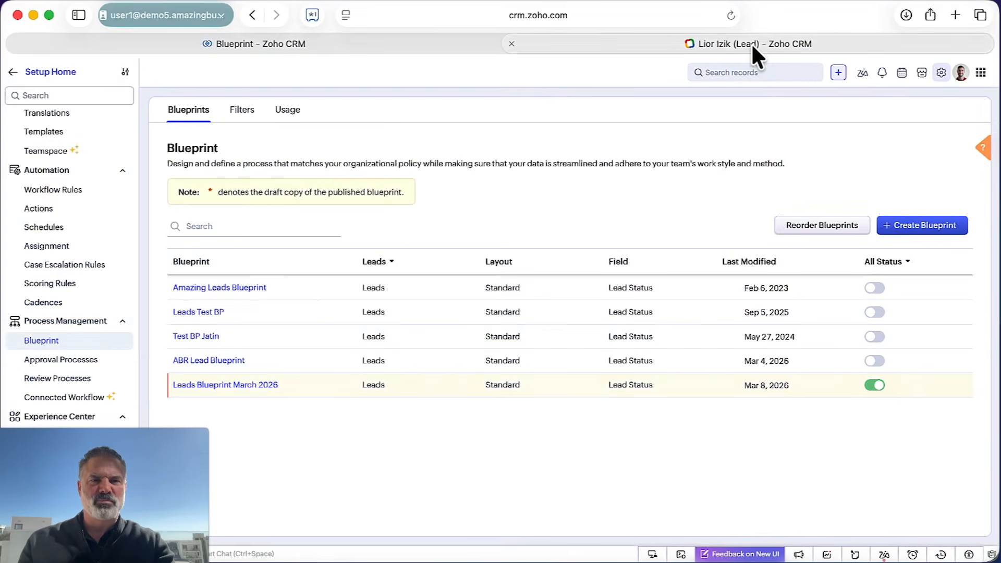
Reload the open lead record and open its Call Attempt 1 transition to check the Follow-up Date field.
left_click(688, 44)
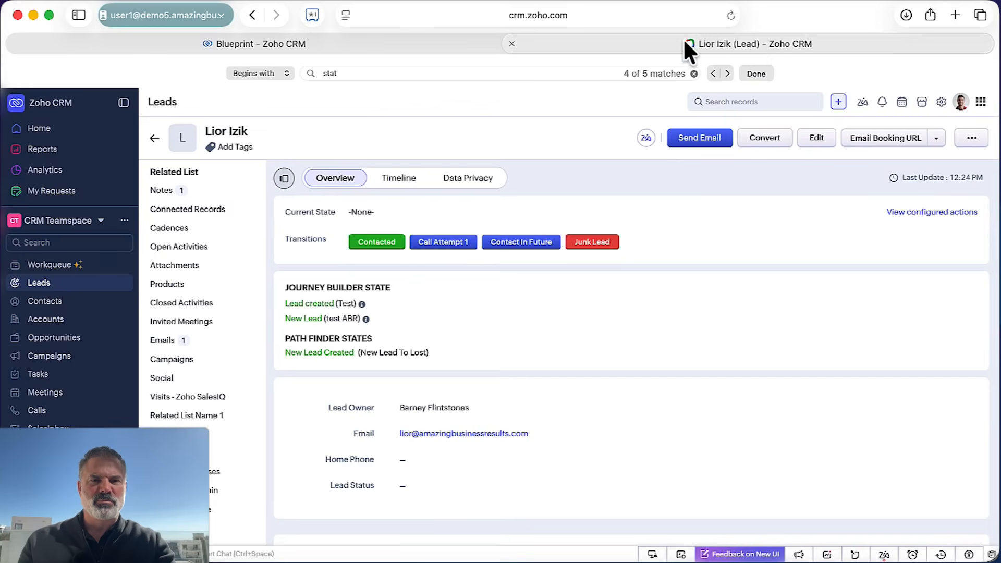
left_click(731, 15)
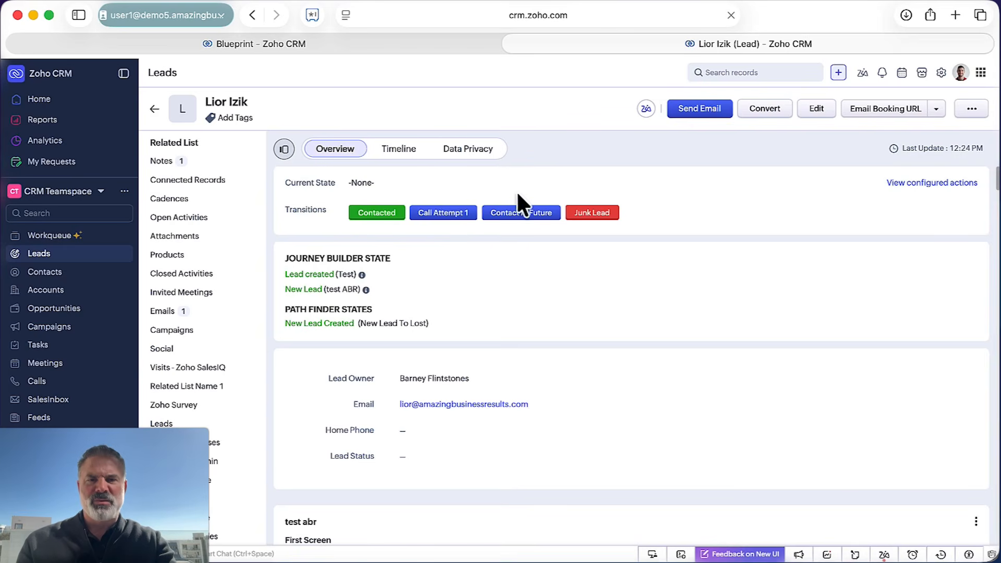
left_click(447, 214)
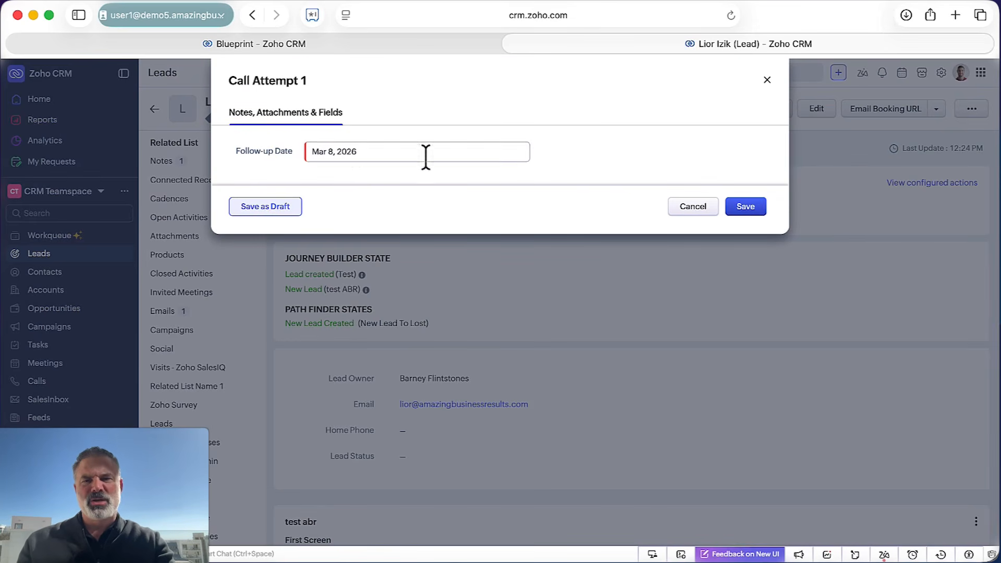
Reopen Leads Blueprint March 2026 and add an empty message to the Call Attempt 1 transition's During settings.
left_click(322, 38)
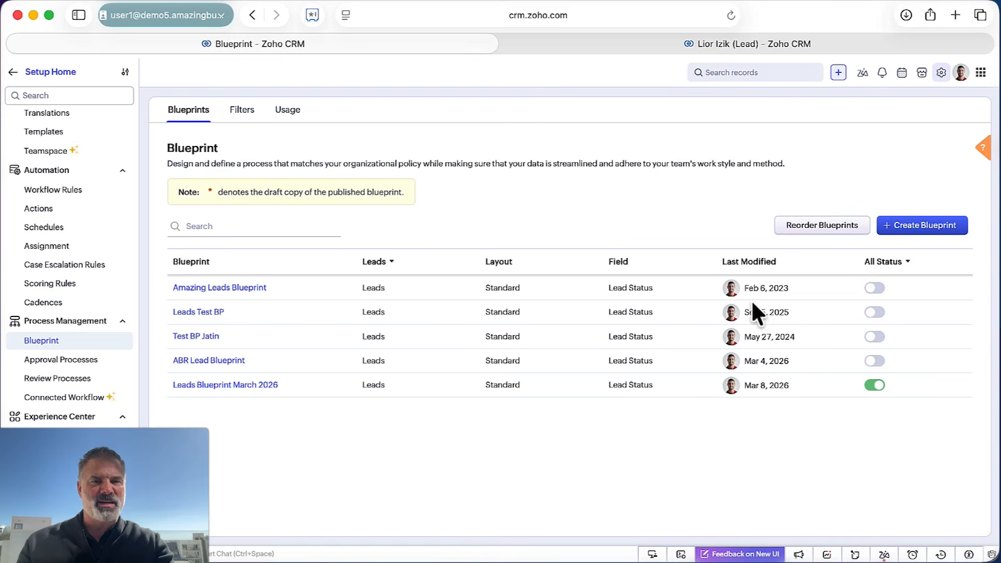
left_click(249, 387)
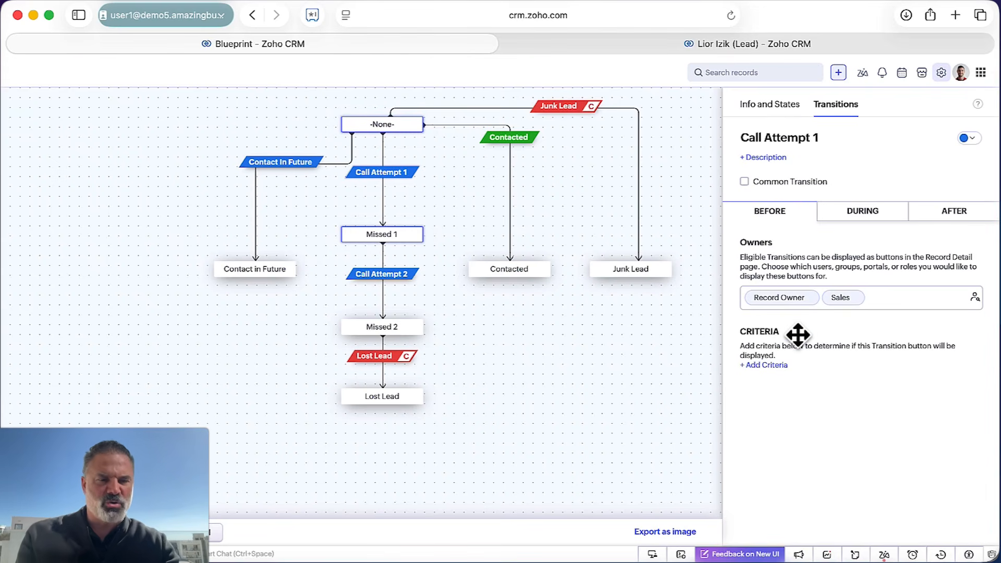
left_click(868, 219)
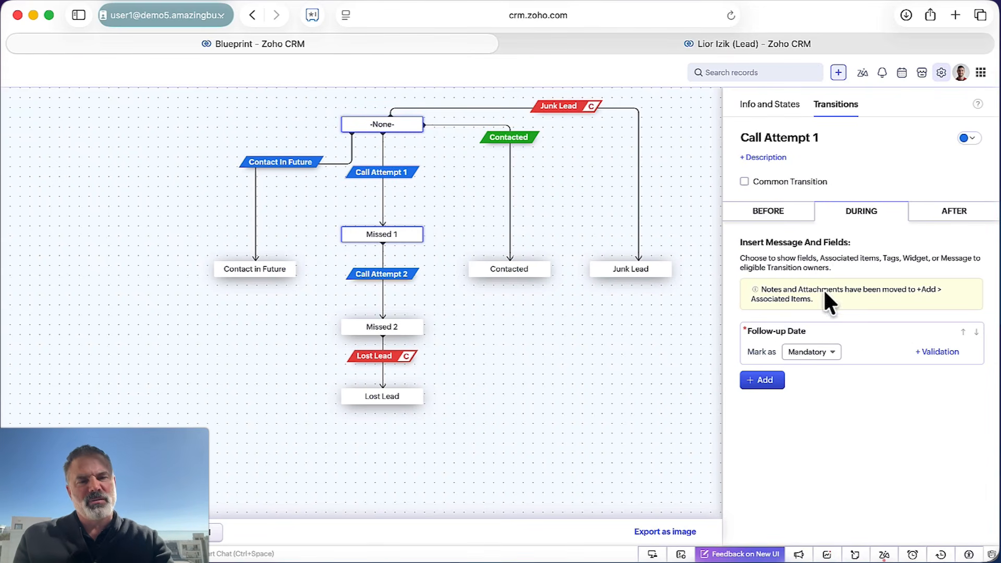
left_click(764, 381)
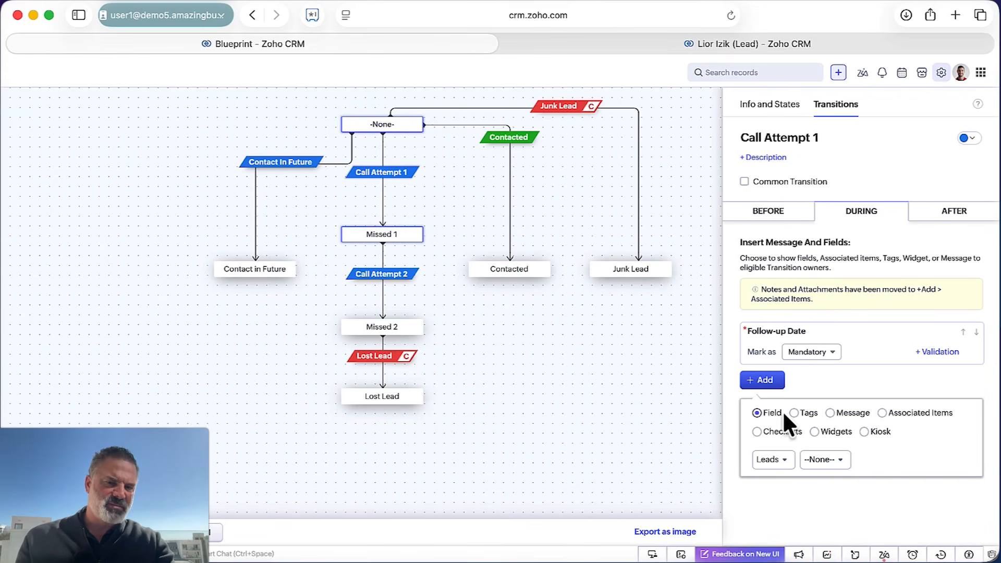
left_click(797, 414)
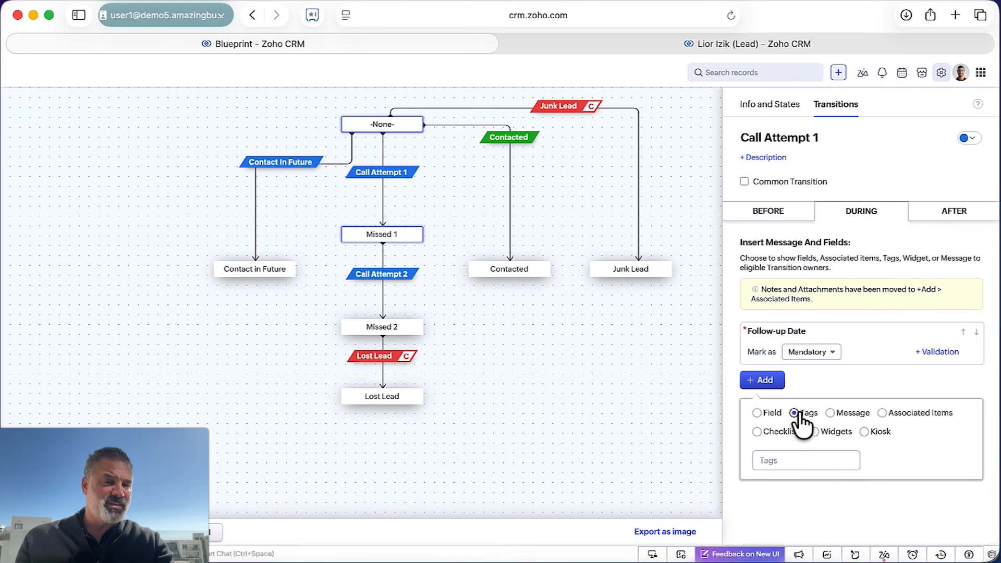
left_click(768, 414)
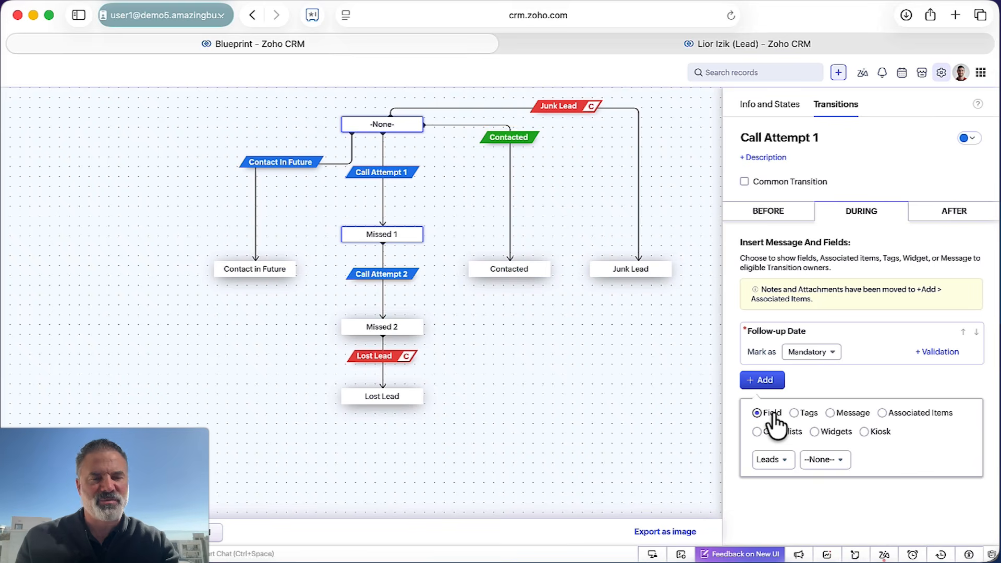
left_click(850, 415)
left_click(815, 471)
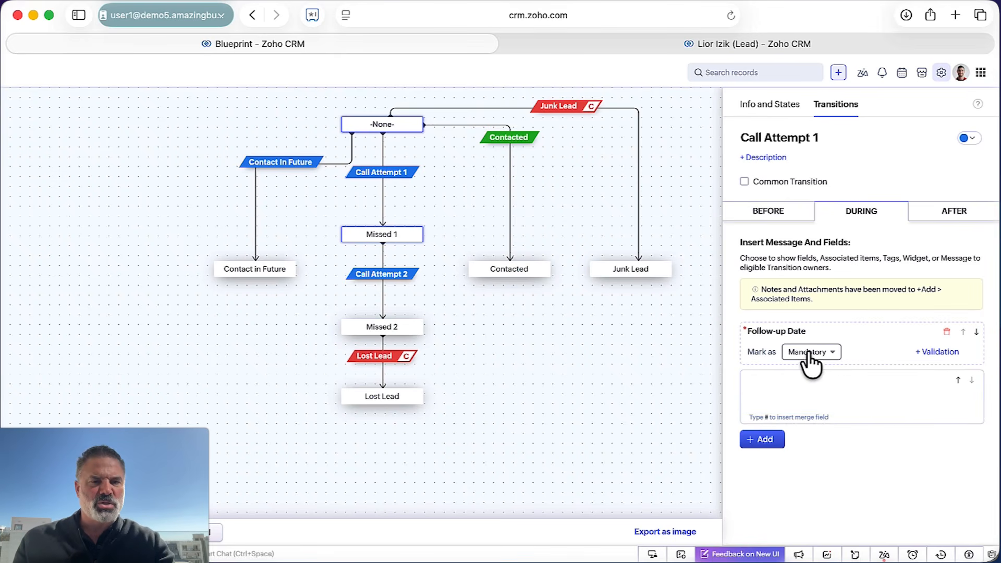
Browse the associated items that can be required during Call Attempt 1, without adding any.
left_click(762, 439)
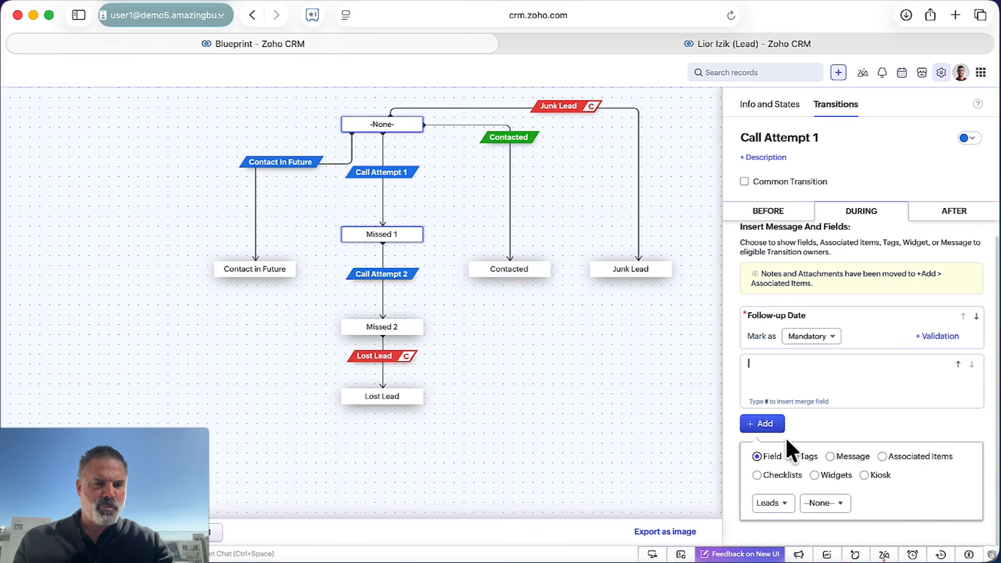
left_click(904, 459)
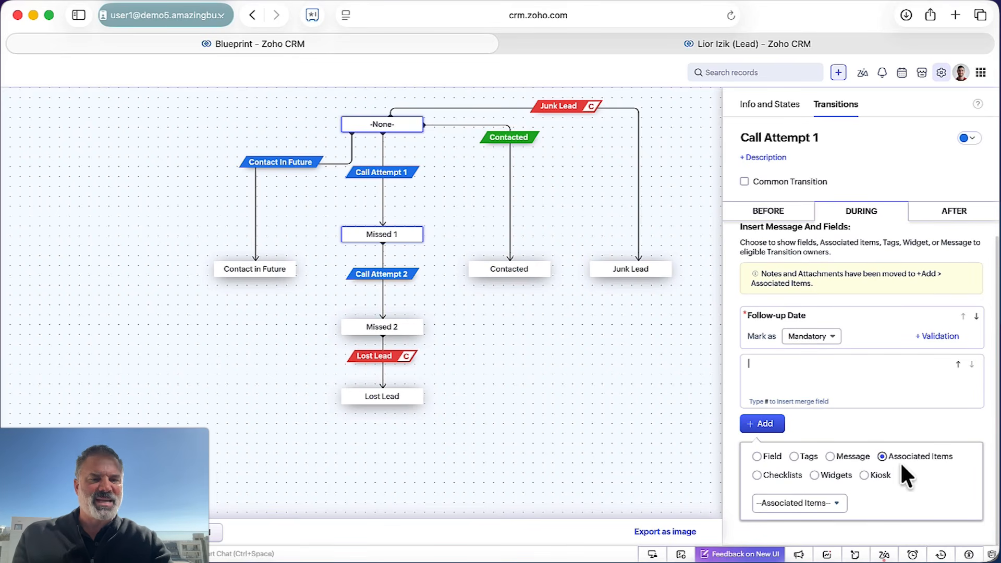
left_click(809, 503)
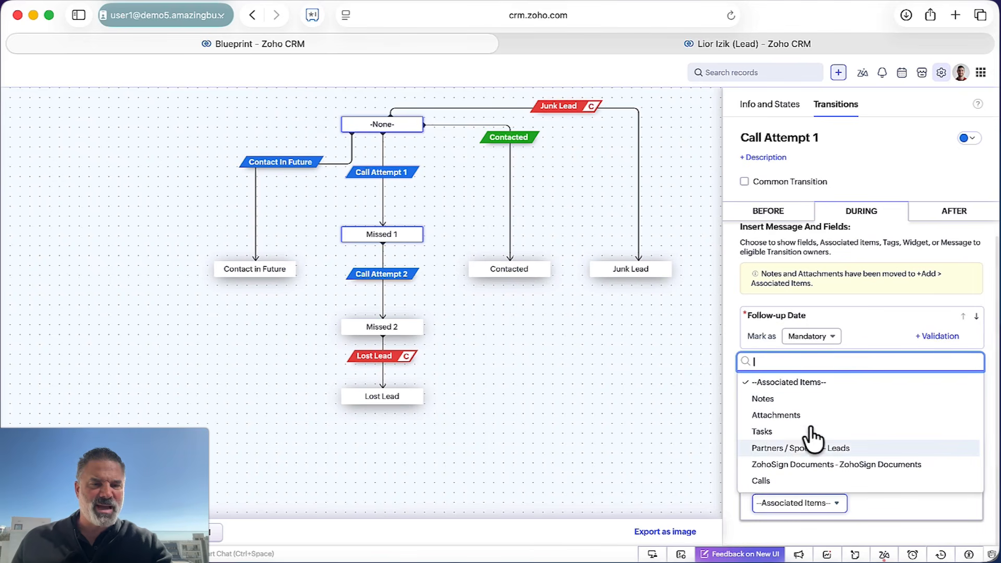
scroll(813, 448, "down", 1)
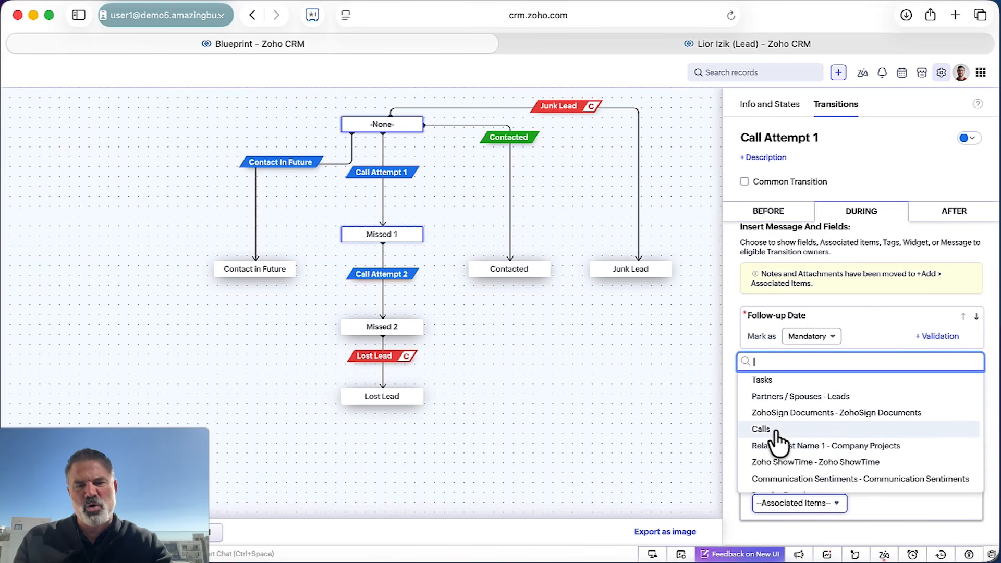
scroll(779, 439, "down", 3)
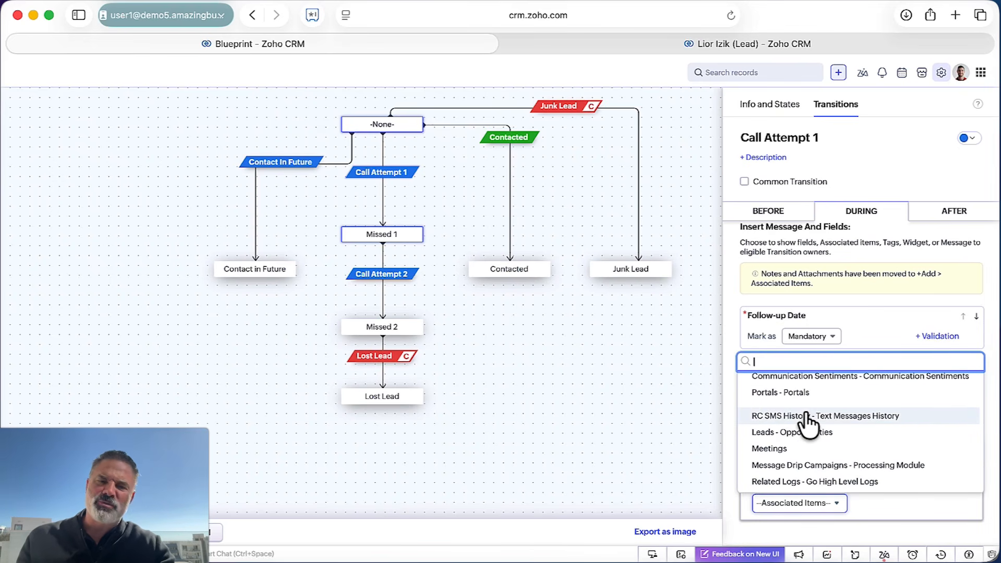
scroll(793, 476, "up", 5)
left_click(893, 329)
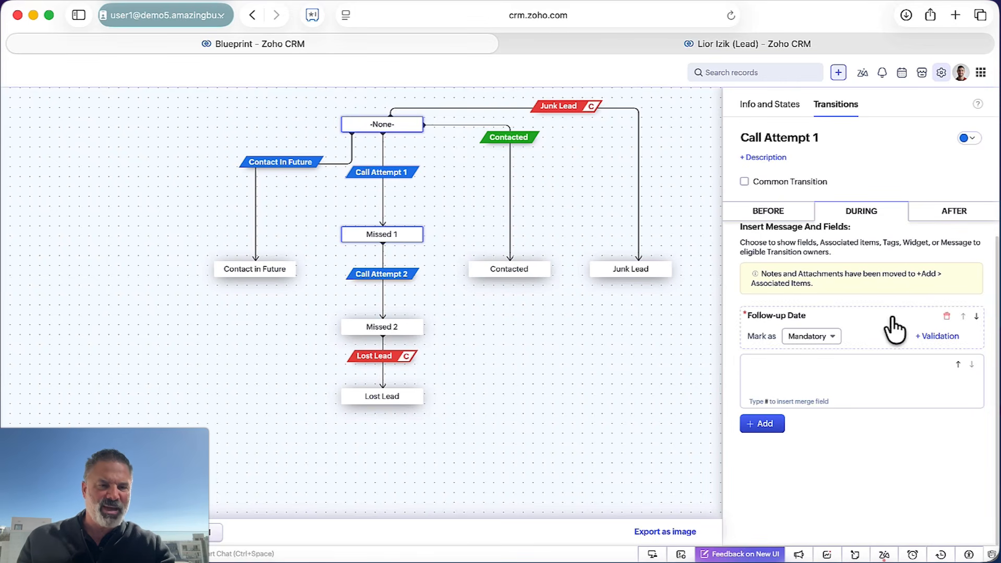
Add a "To Do" checklist during Call Attempt 1 with the mandatory items "Upload credit card" and "Upload Driving License".
left_click(765, 427)
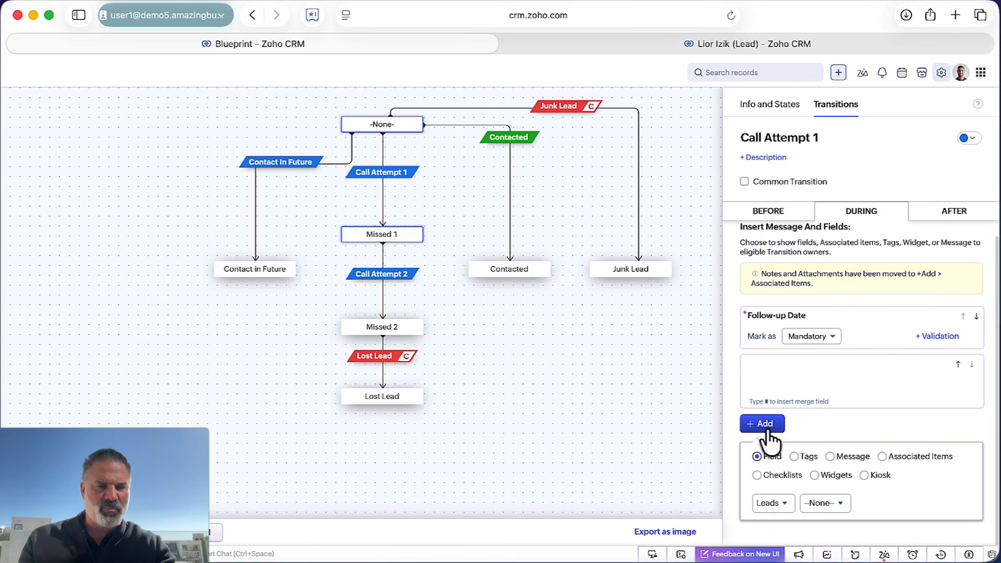
left_click(782, 475)
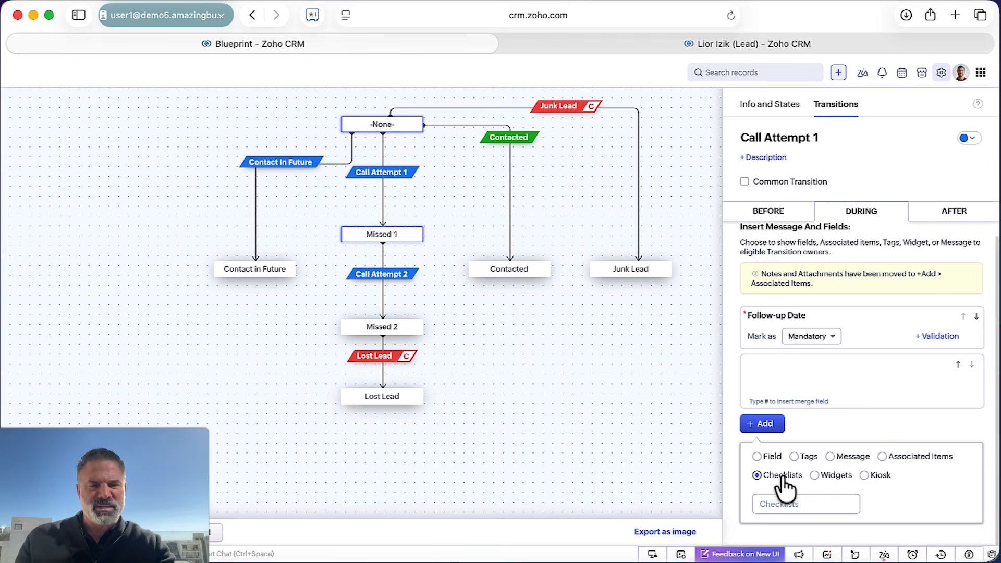
left_click(794, 504)
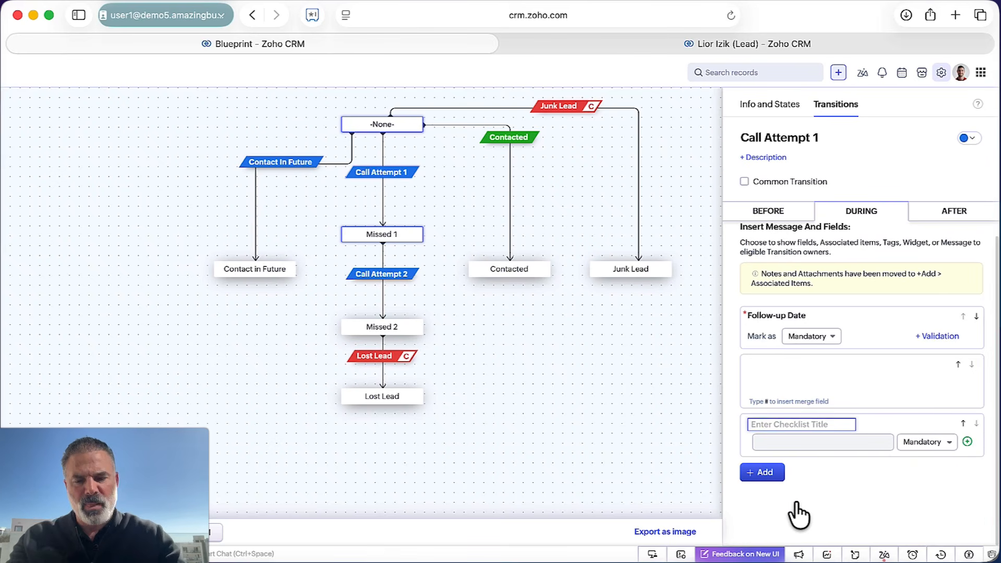
type("To Do")
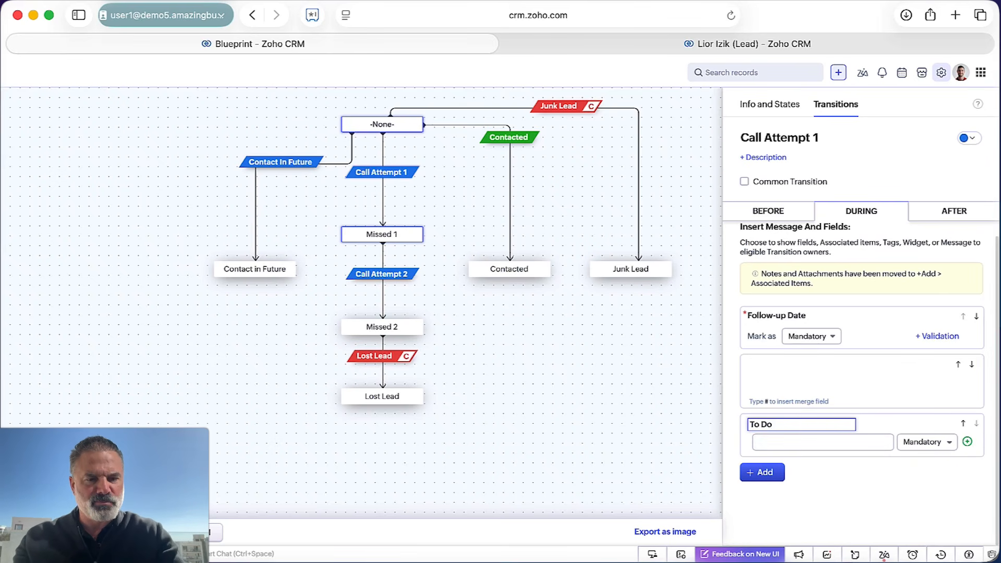
left_click(830, 444)
type("Upload cre")
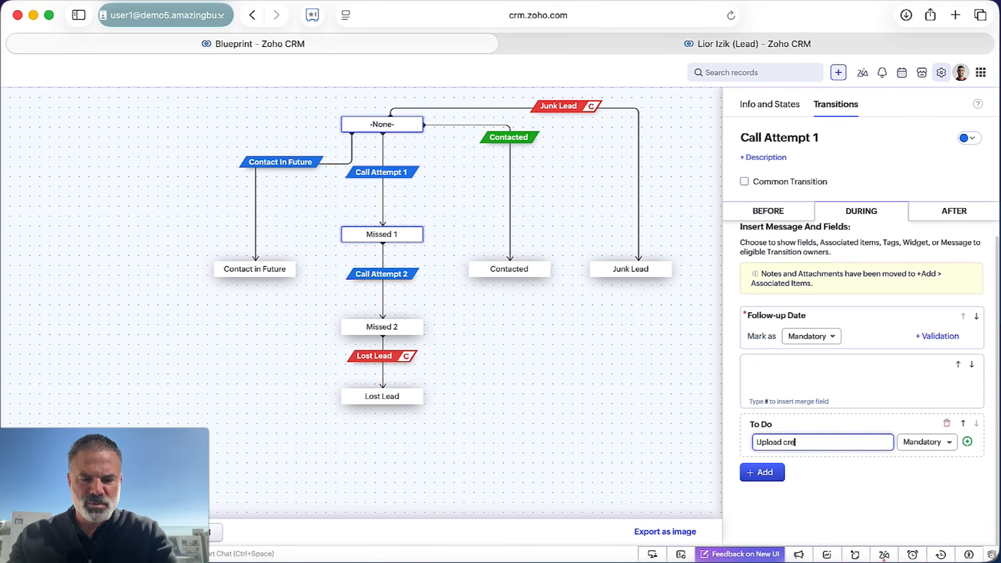
type("dit card")
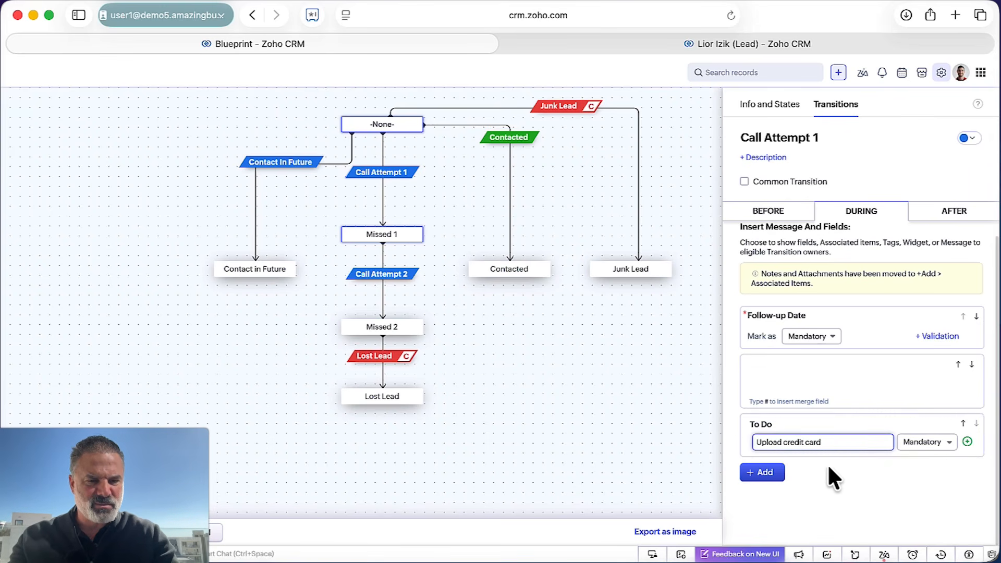
left_click(967, 441)
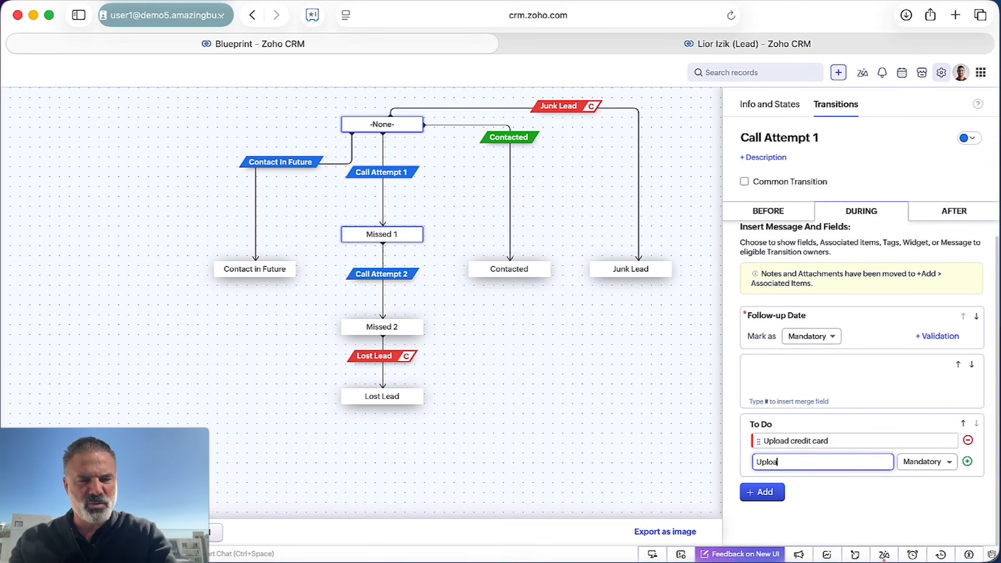
type("Upload Drivi")
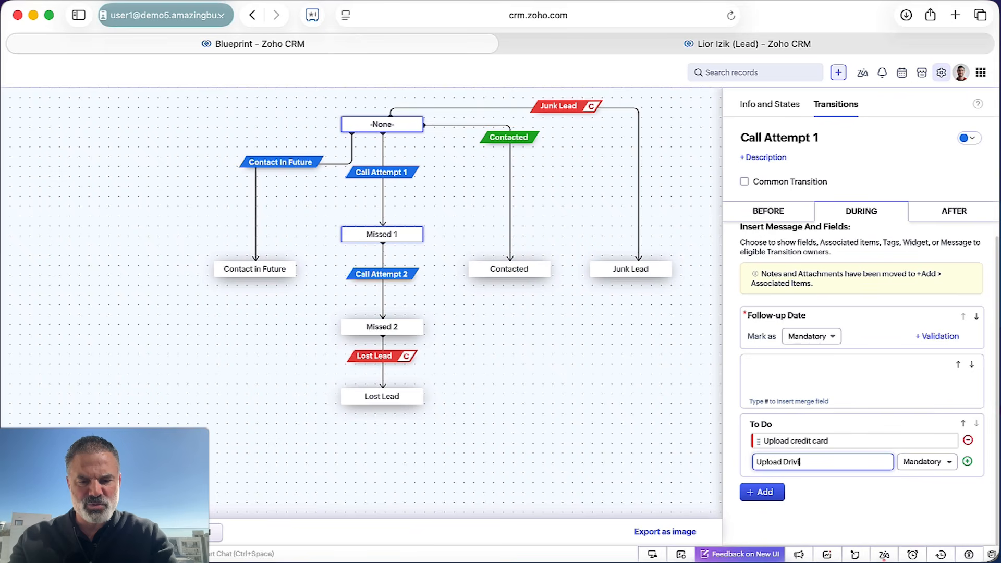
type("ng License")
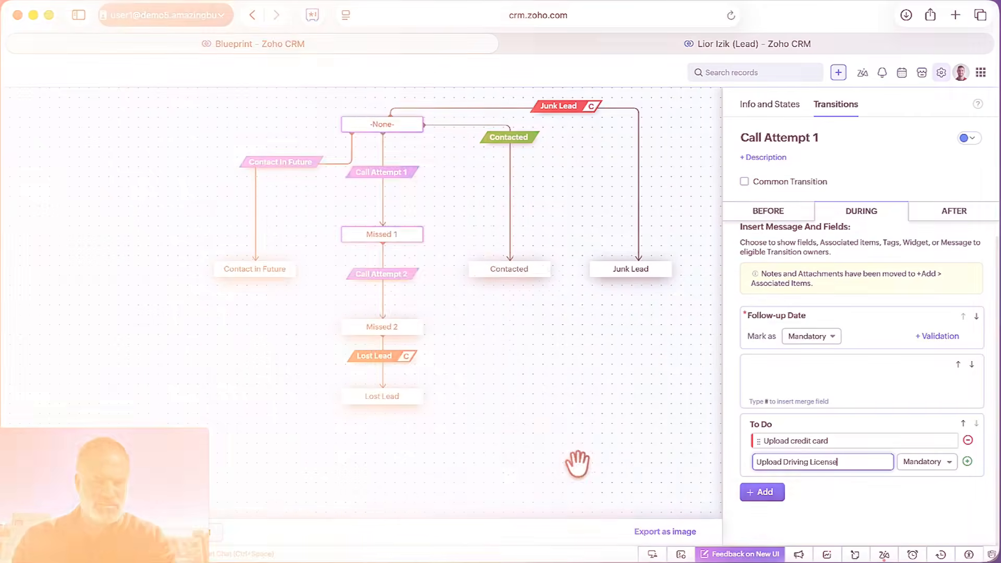
Set the Call Attempt 1 message text to "Select a followup date" and republish the blueprint.
left_click(825, 371)
type("Click")
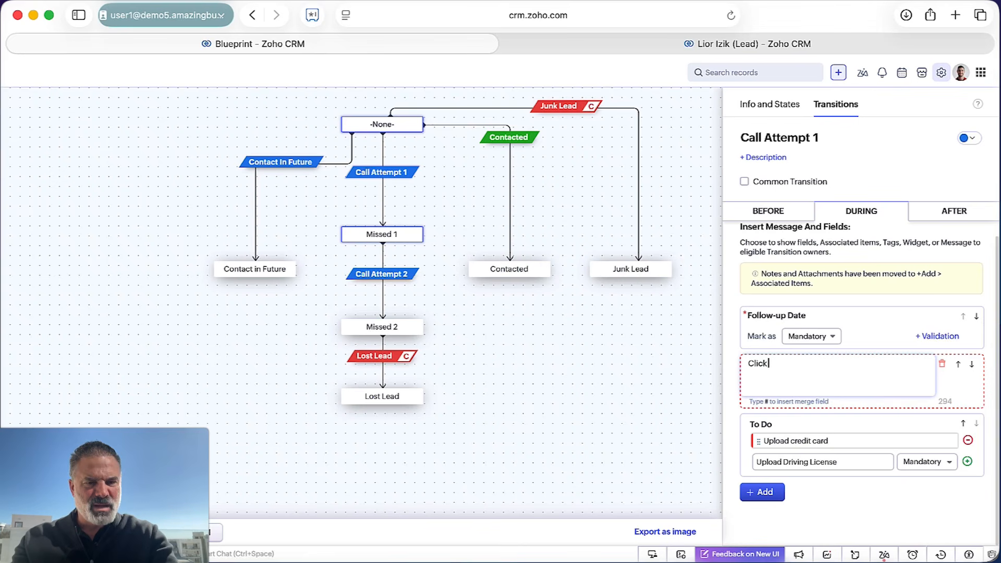
key("super+a")
type("Selecty a")
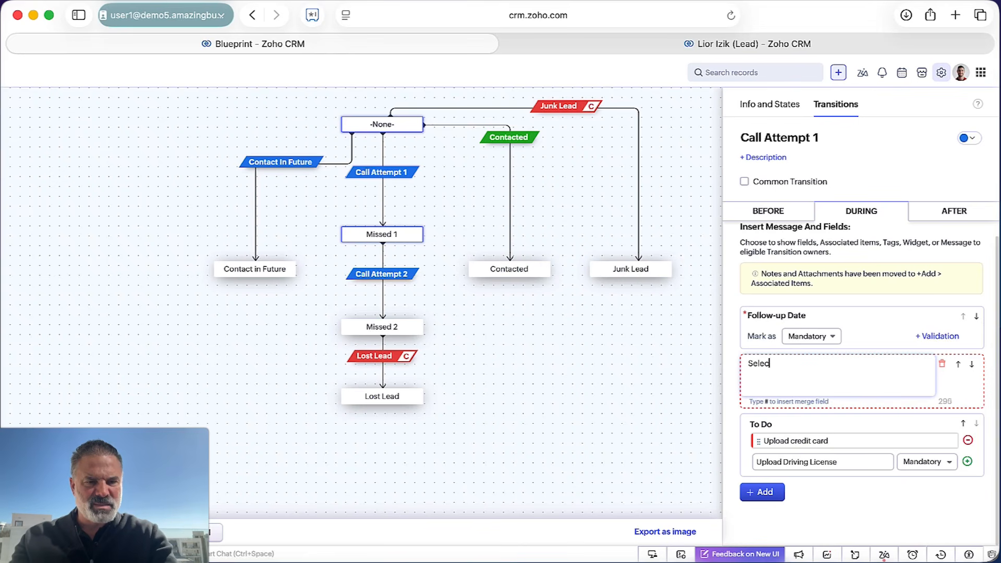
key("BackSpace")
key("BackSpace")
key("BackSpace")
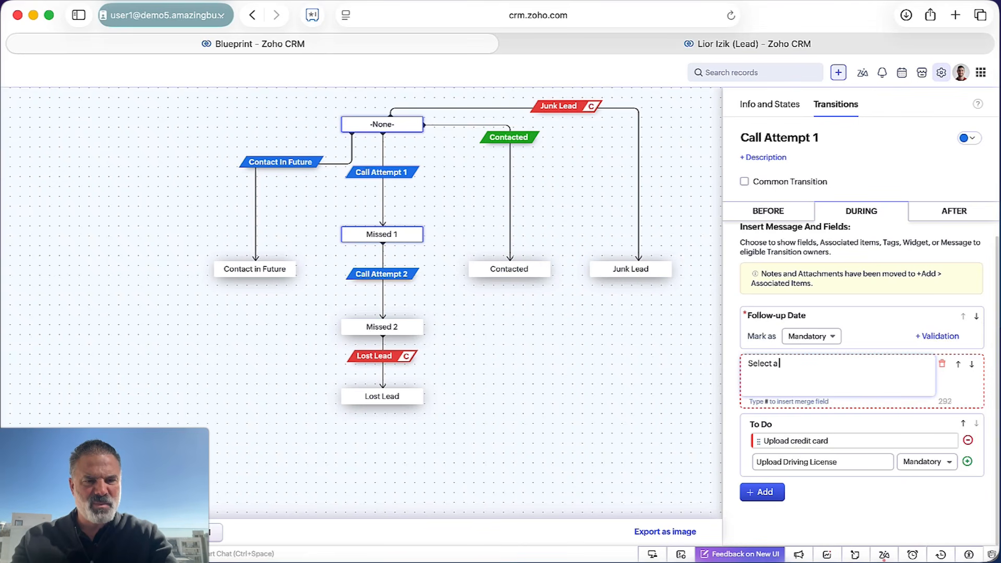
type("a follo")
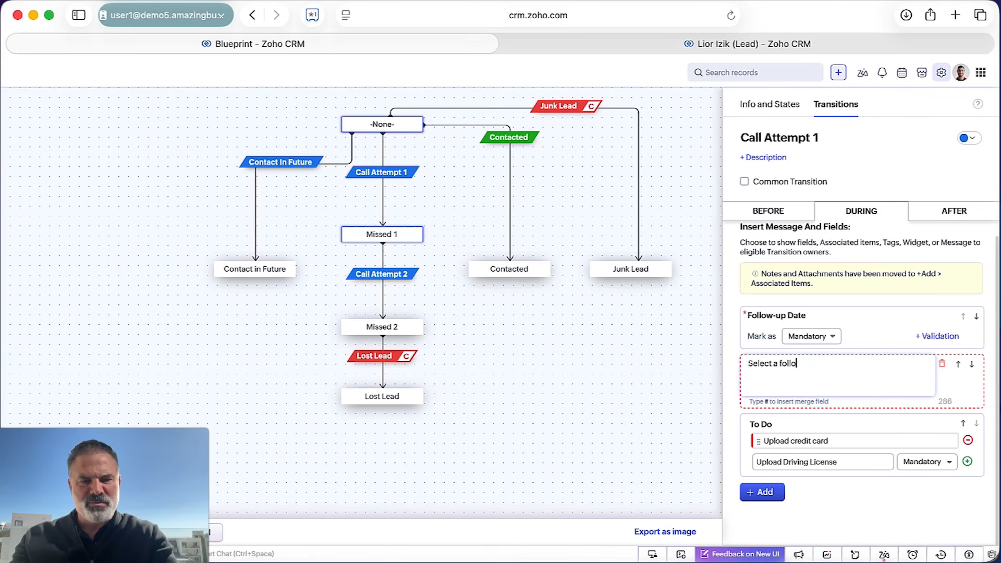
type("wp")
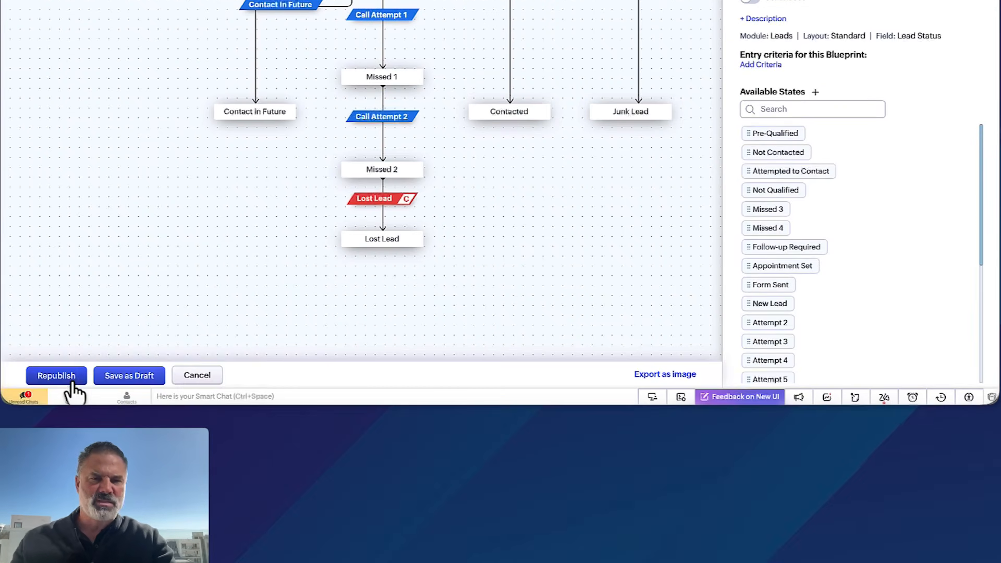
left_click(57, 376)
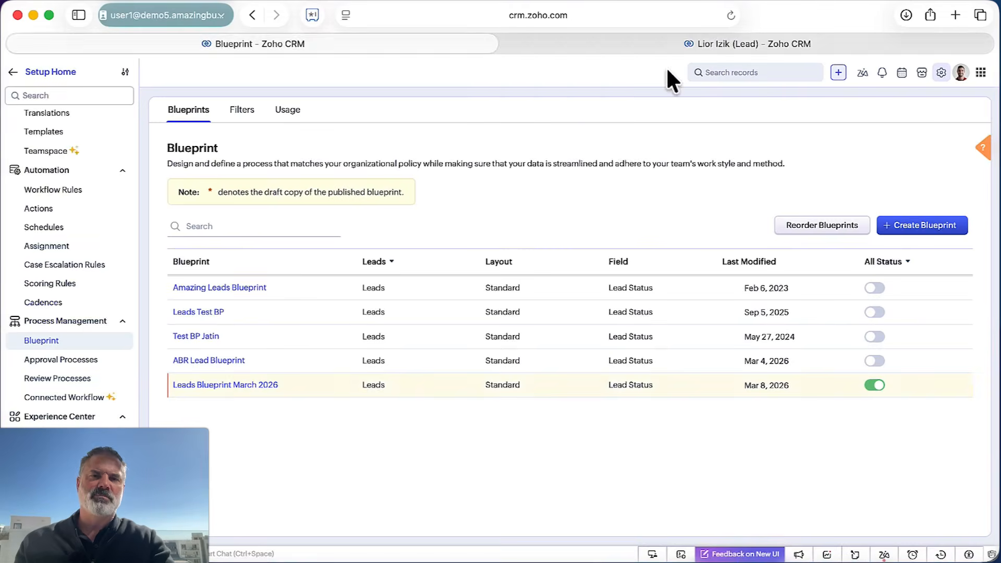
Reload the lead record and reopen its Call Attempt 1 transition to check the message shown with Follow-up Date.
left_click(699, 41)
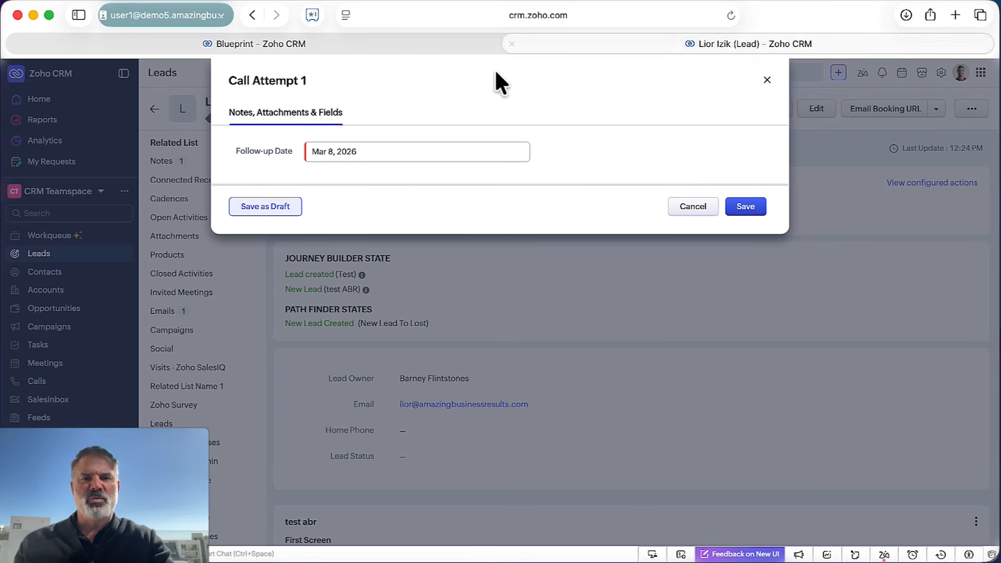
left_click(730, 15)
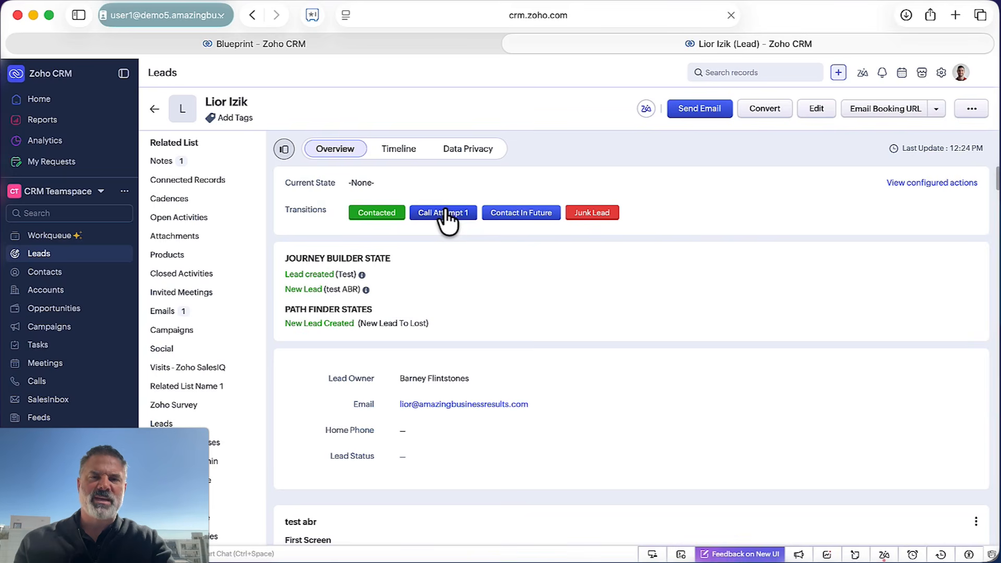
left_click(446, 214)
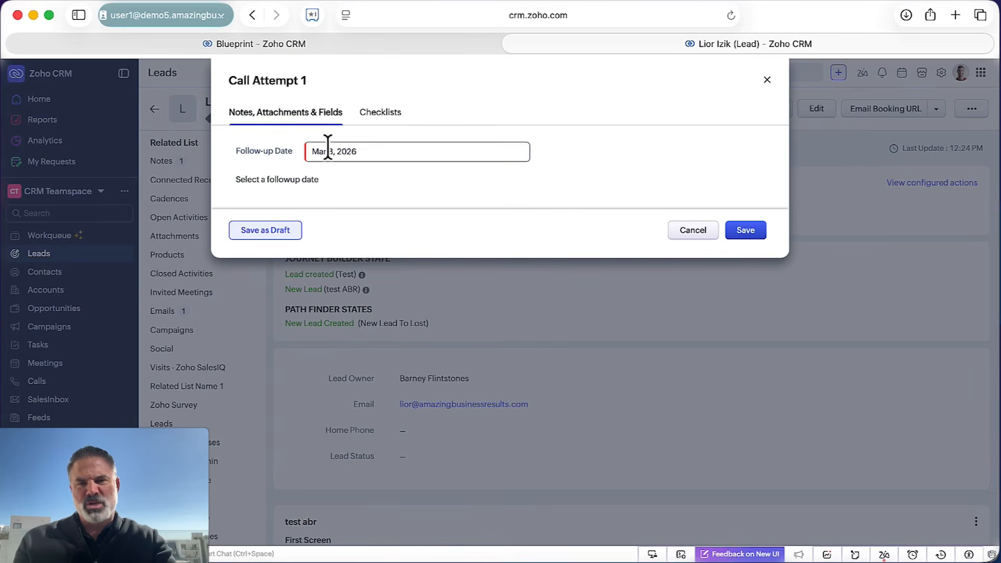
left_click_drag(238, 177, 324, 179)
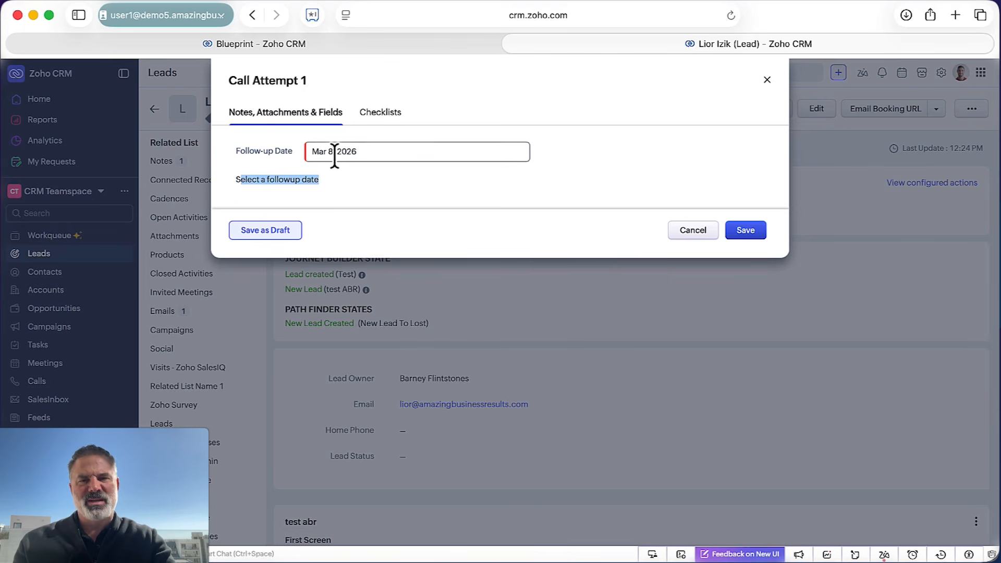
Try to save Call Attempt 1 on the lead with the mandatory "Upload credit card" item in the To Do checklist unchecked.
left_click(381, 114)
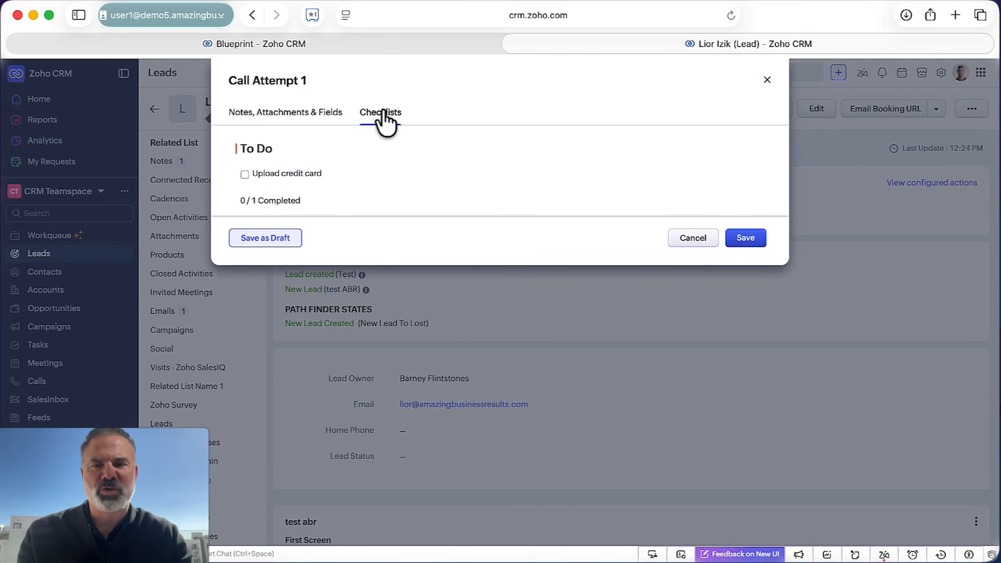
left_click(286, 176)
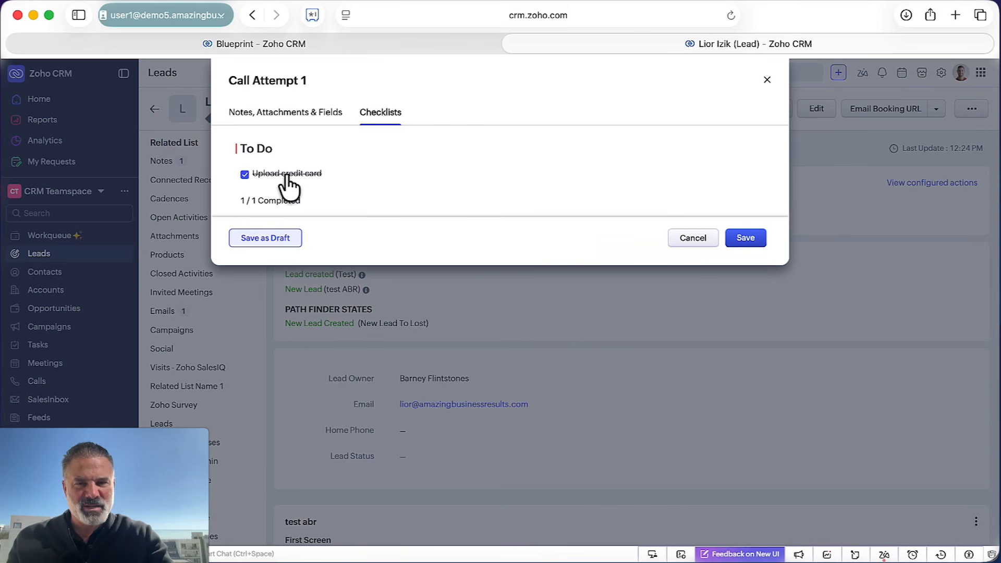
left_click(286, 175)
left_click(744, 238)
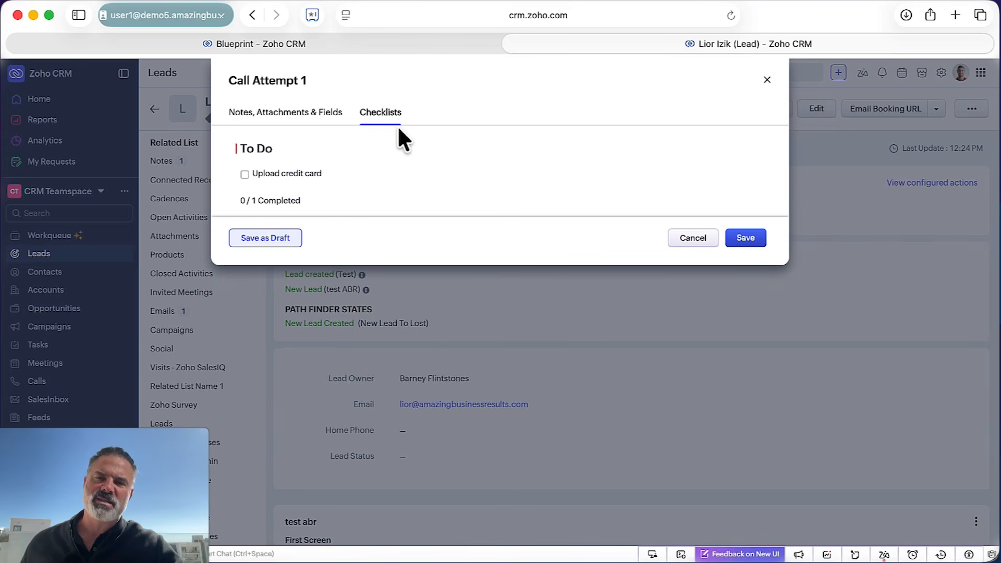
left_click(288, 176)
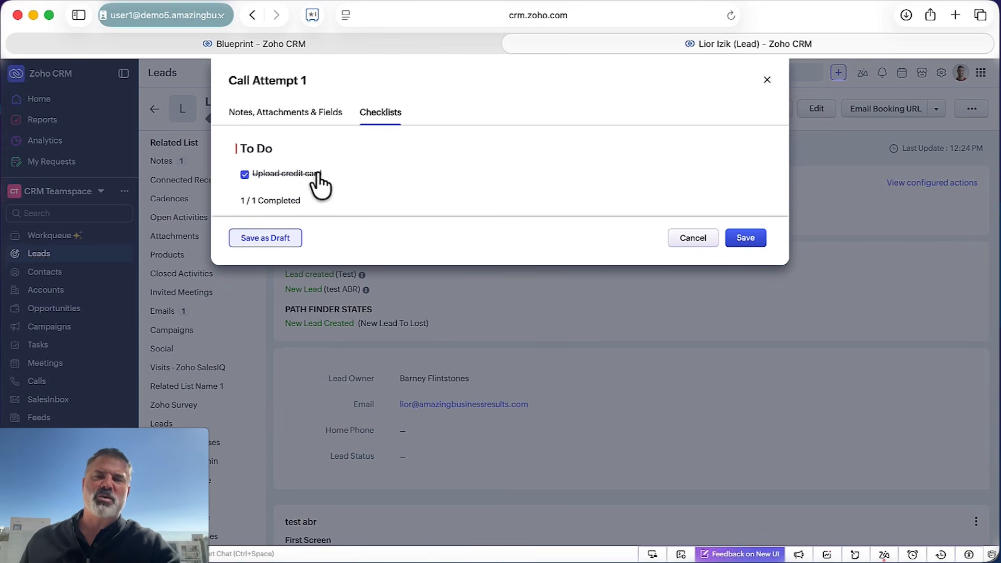
left_click(298, 177)
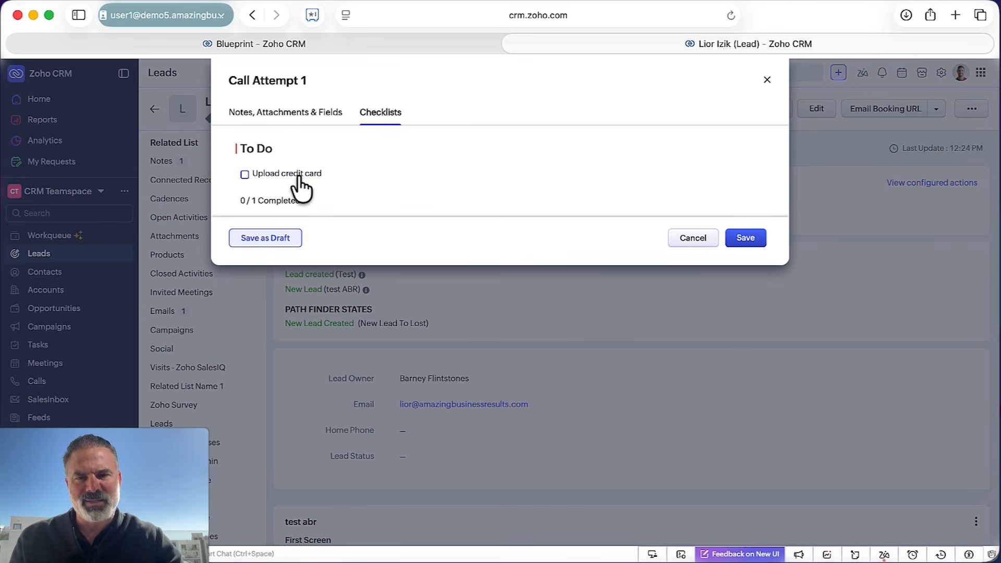
Open Call Attempt 1's During settings in Leads Blueprint March 2026 and show the types of items that can be added.
left_click(330, 42)
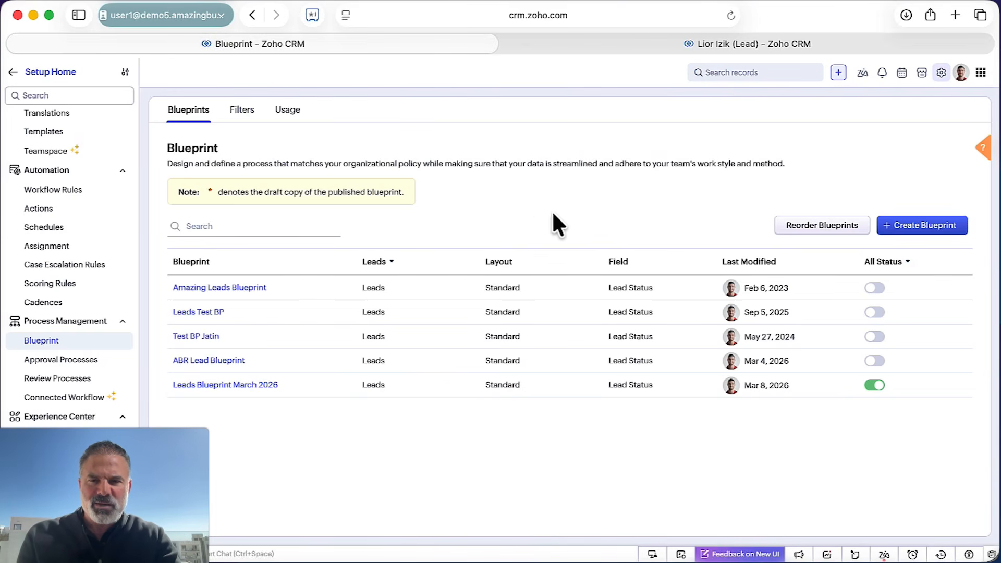
left_click(252, 385)
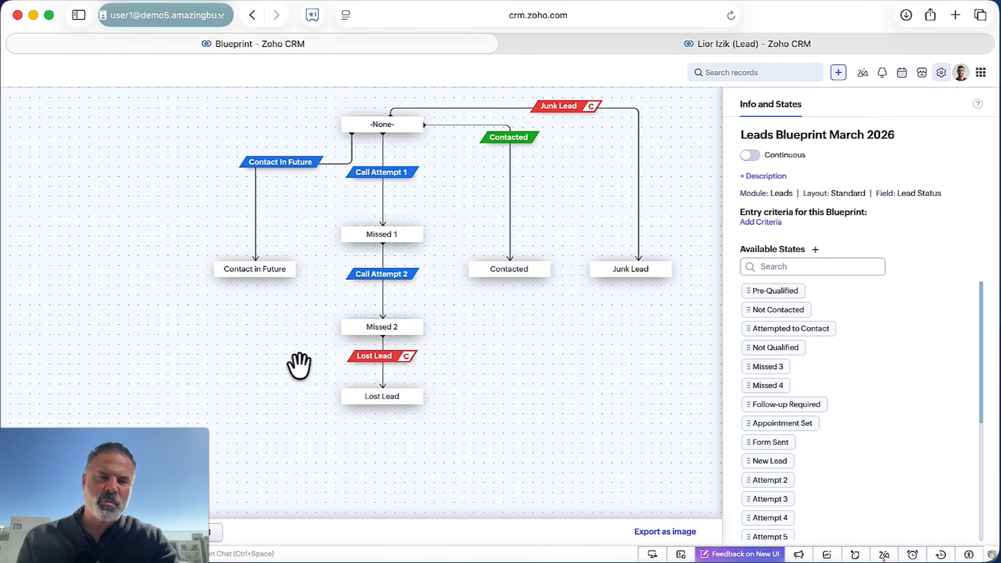
left_click(392, 172)
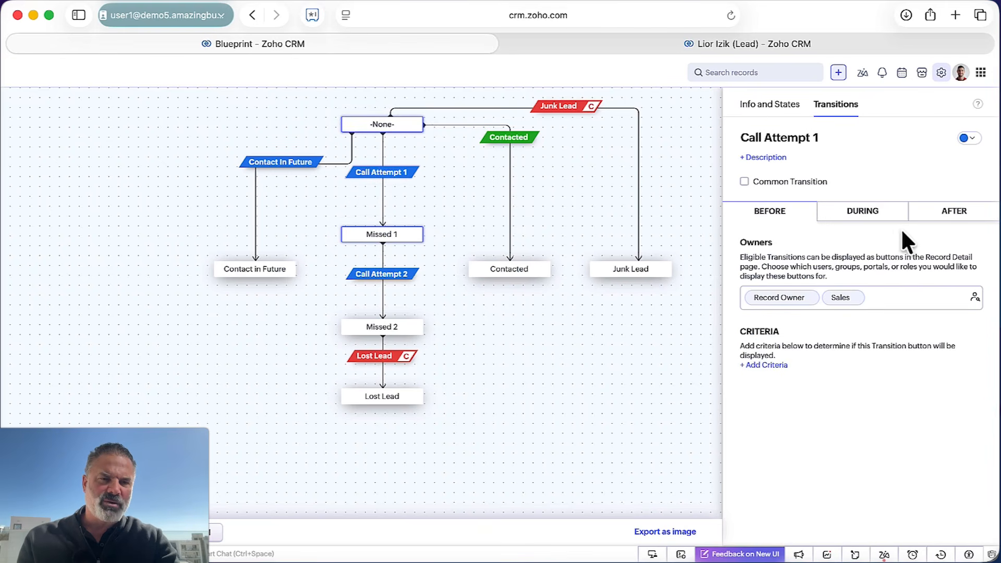
left_click(864, 213)
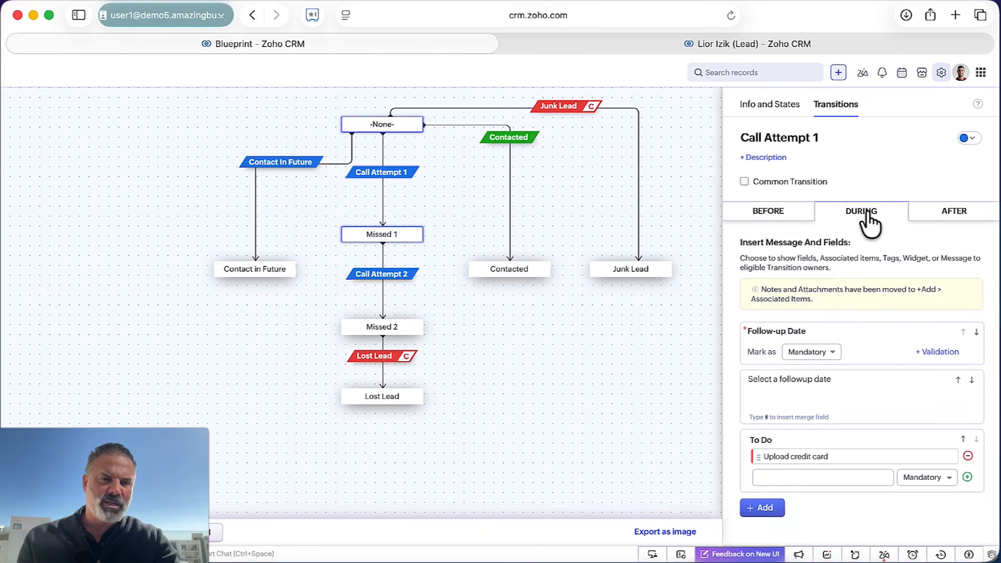
left_click(765, 510)
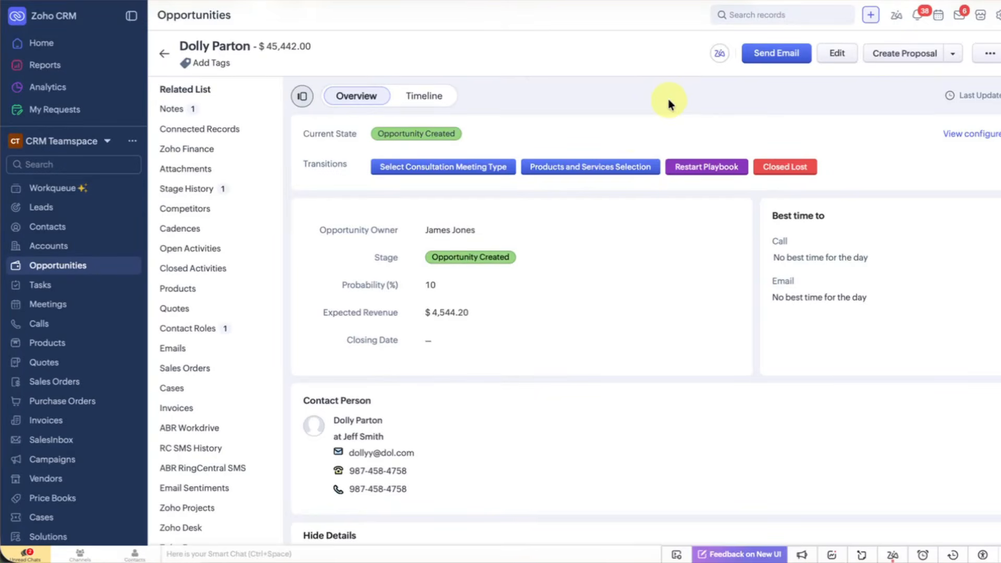
Start the opportunity's Products and Services Selection transition and enter Cleaning with quantity 2 and a $50 discount.
left_click(608, 168)
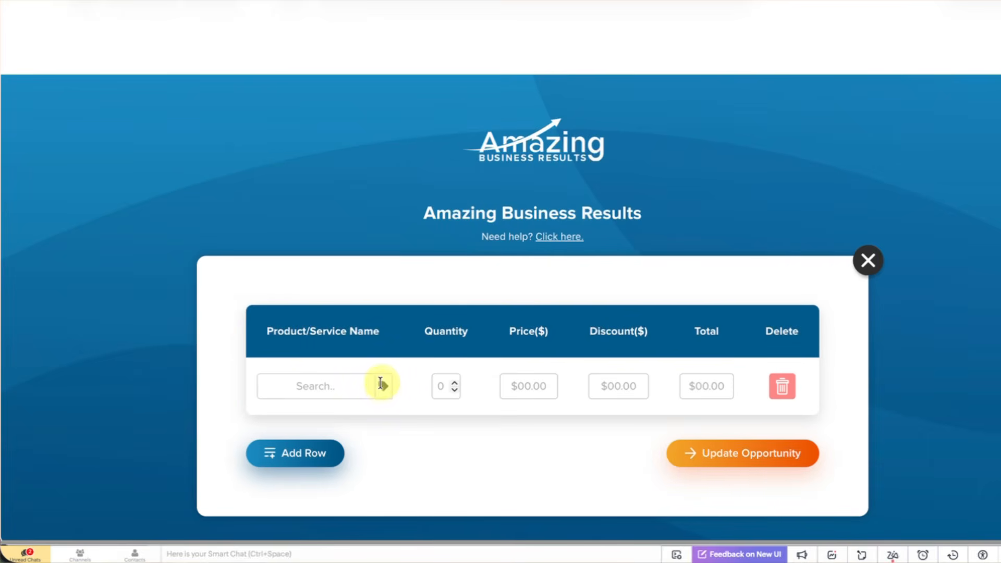
left_click(382, 386)
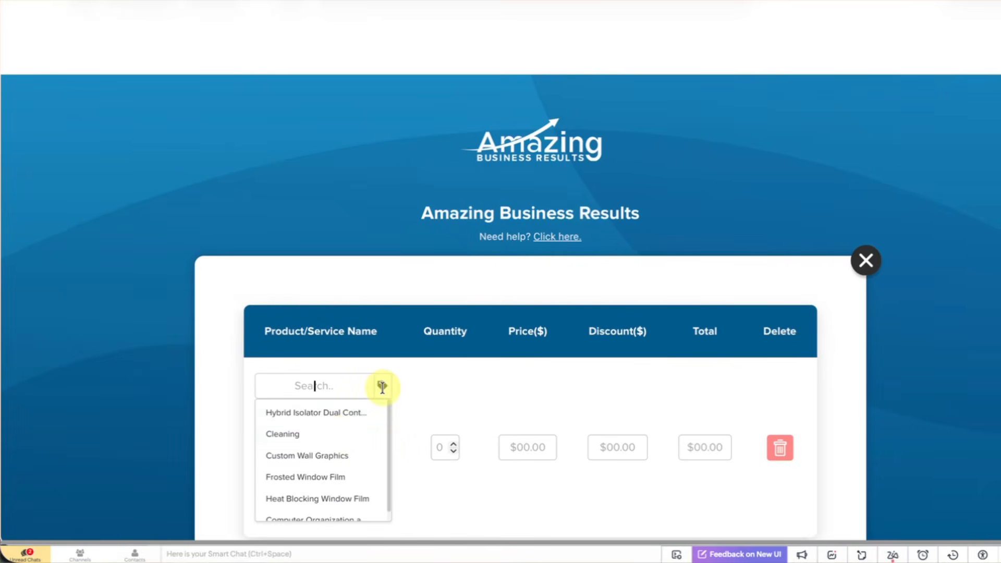
left_click(331, 439)
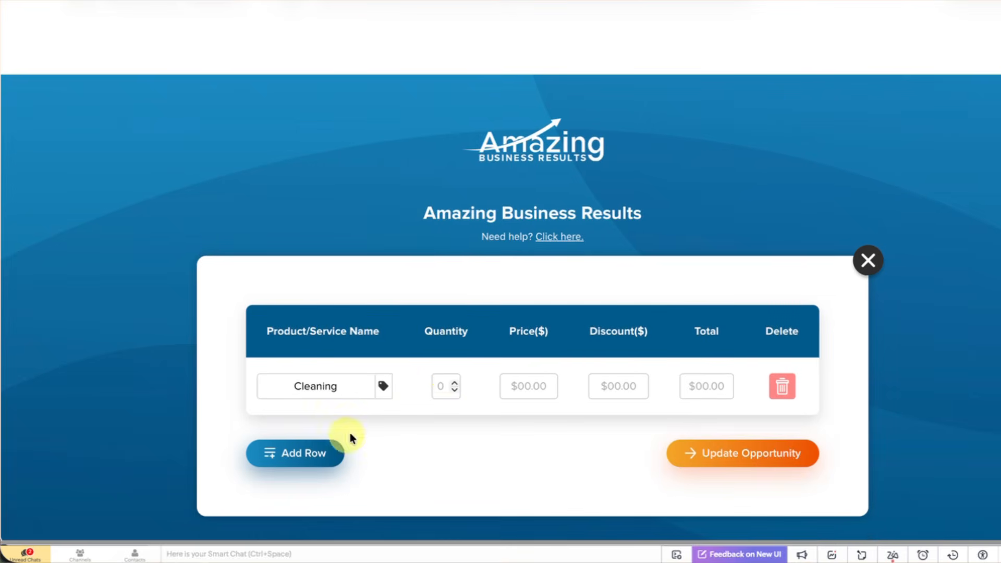
left_click(452, 383)
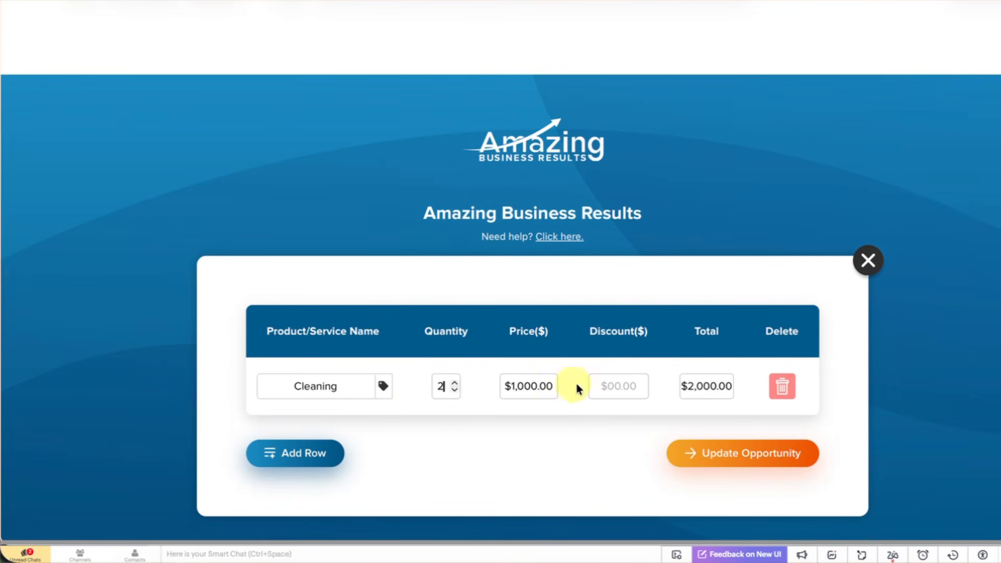
left_click(625, 386)
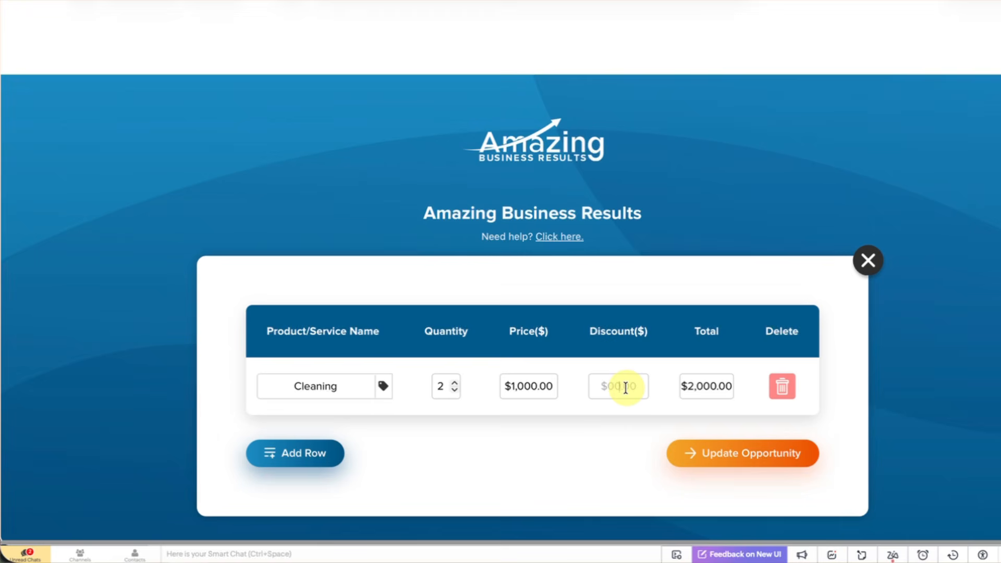
type("50")
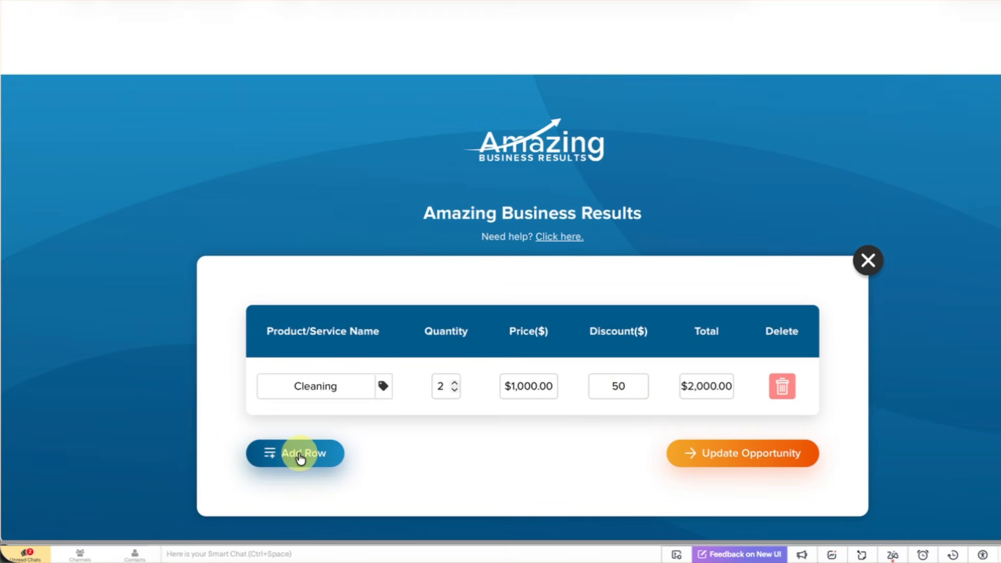
Add a second product row to the opportunity and choose Custom Wall Graphics.
left_click(299, 453)
left_click(375, 443)
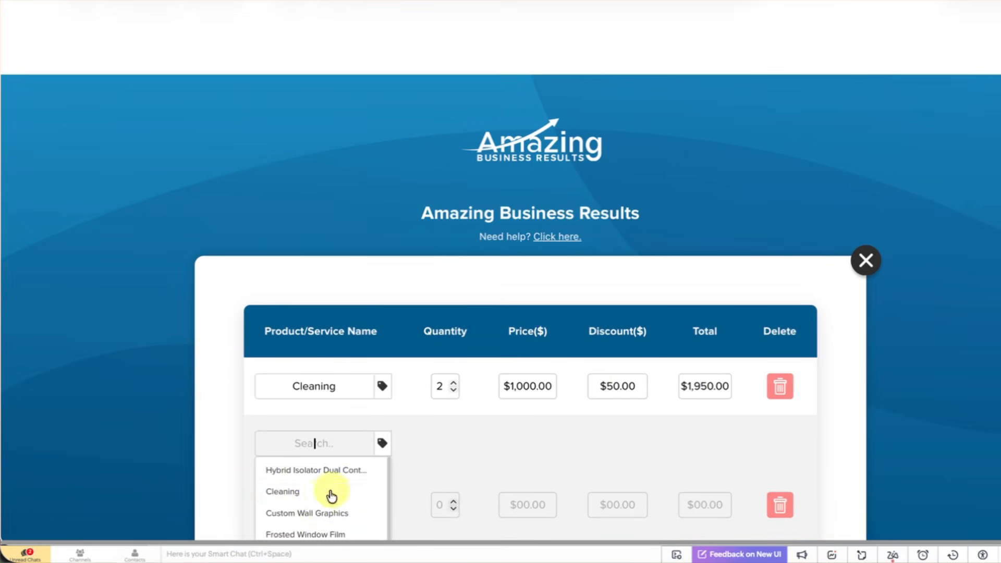
left_click(307, 513)
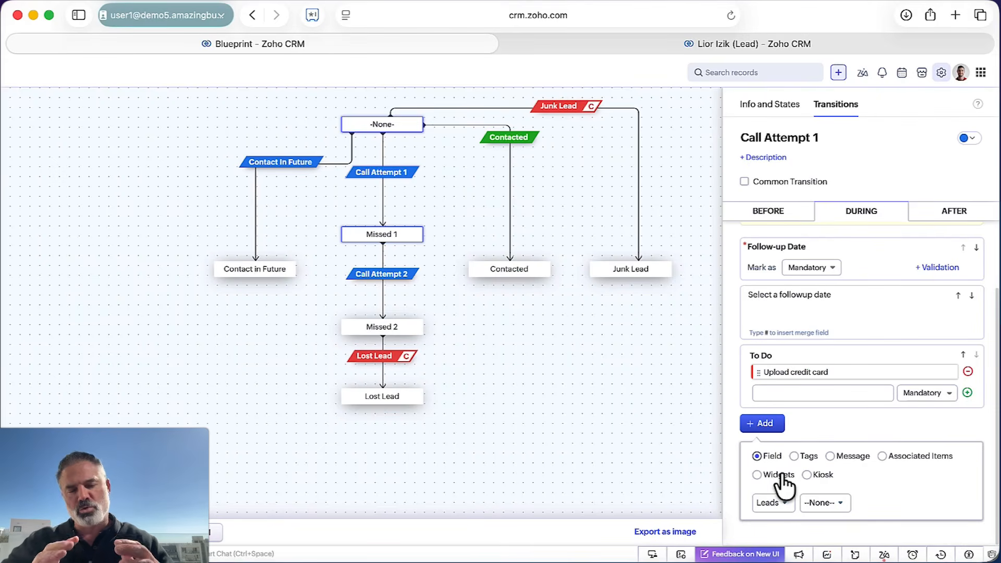
Review the Kiosk option for Call Attempt 1's During settings without proceeding, and view the actions available after the transition.
left_click(808, 476)
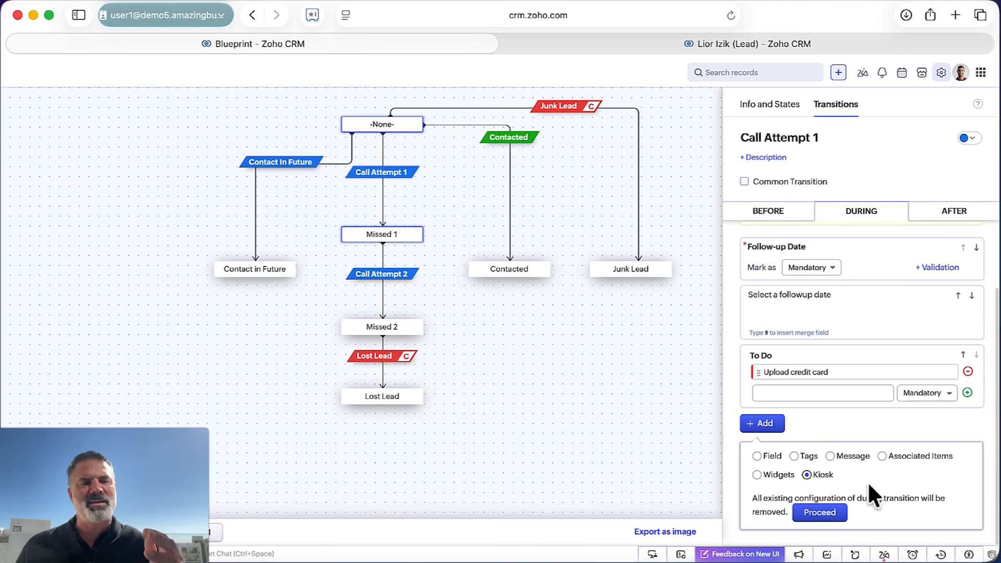
scroll(831, 482, "down", 2)
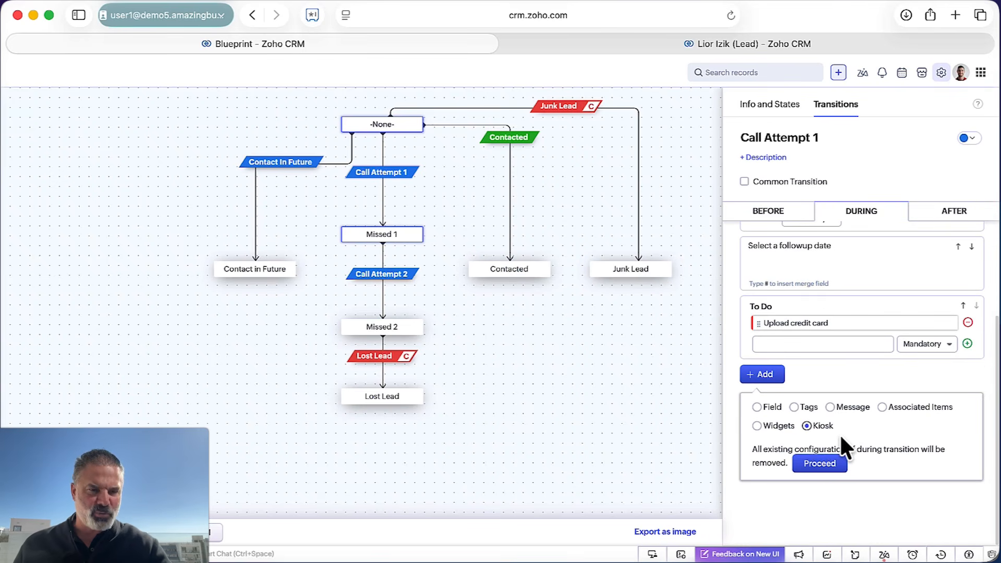
scroll(840, 441, "up", 5)
left_click(964, 212)
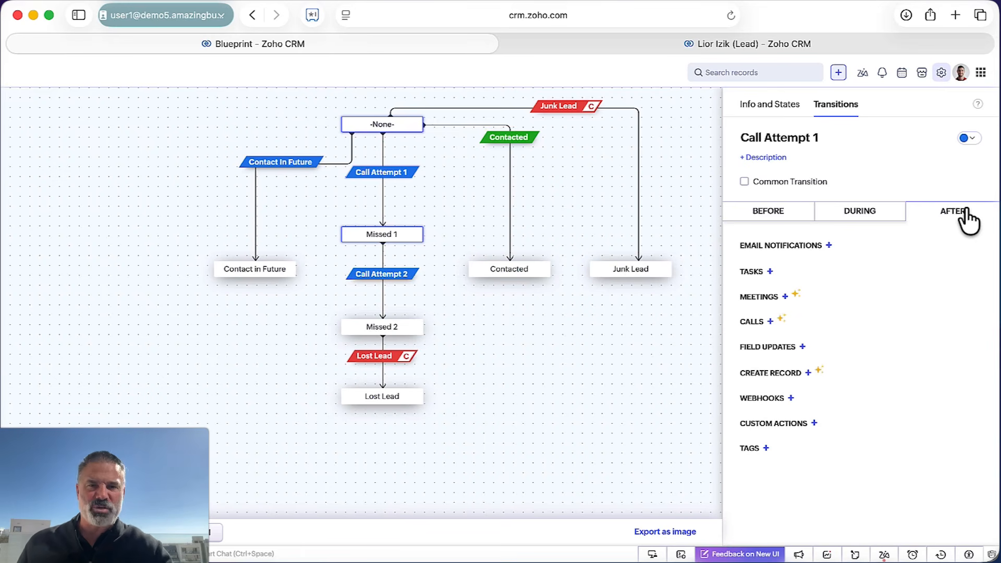
Complete the "Upload credit card" checklist item on the lead and save Call Attempt 1 with its Follow-up Date of Mar 8, 2026.
left_click(792, 45)
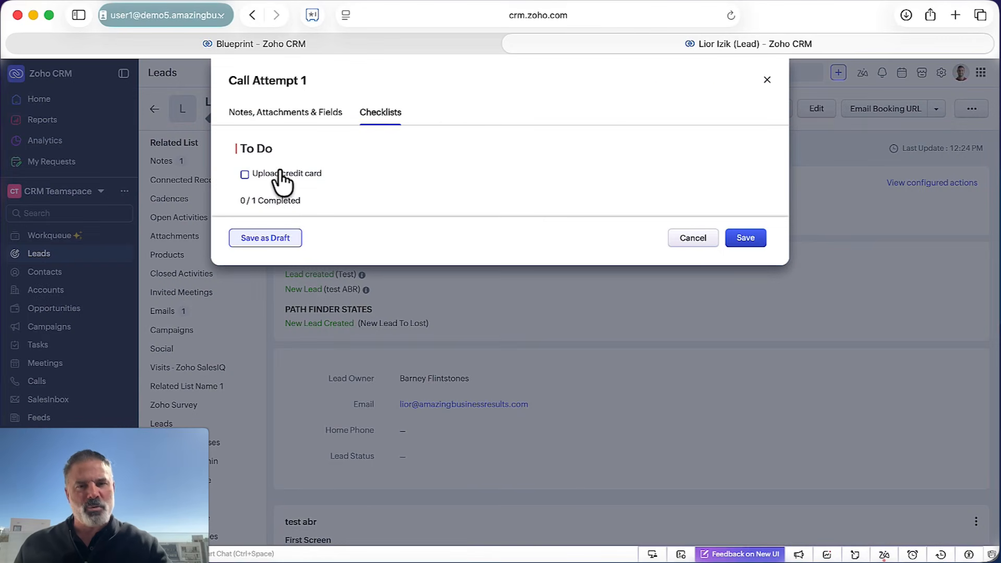
left_click(308, 116)
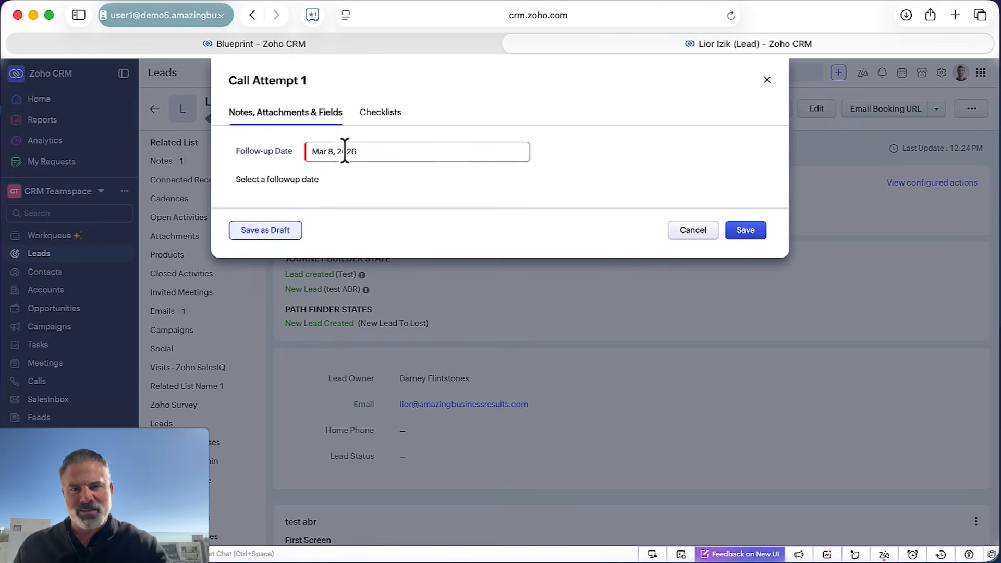
left_click(378, 115)
left_click(288, 175)
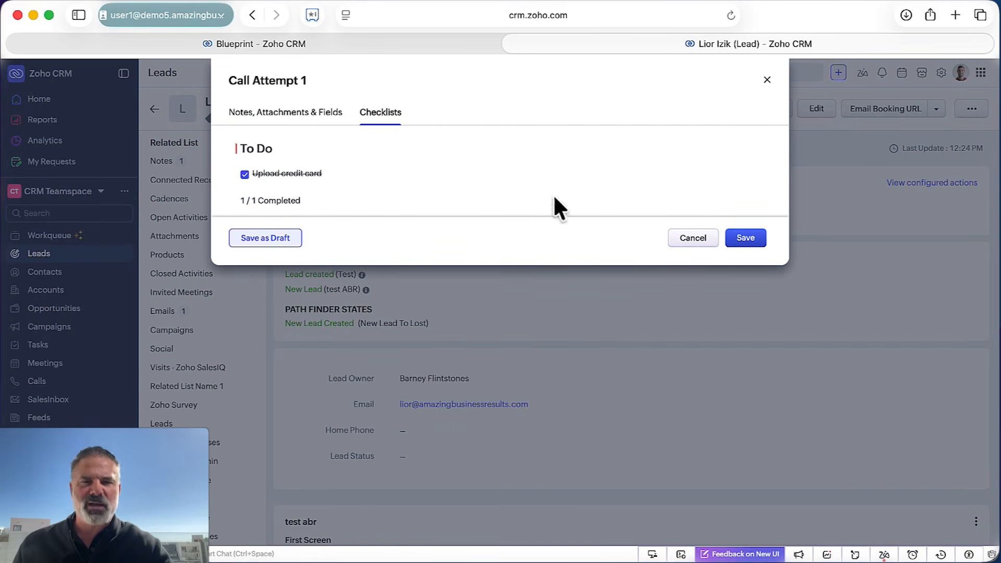
left_click(752, 238)
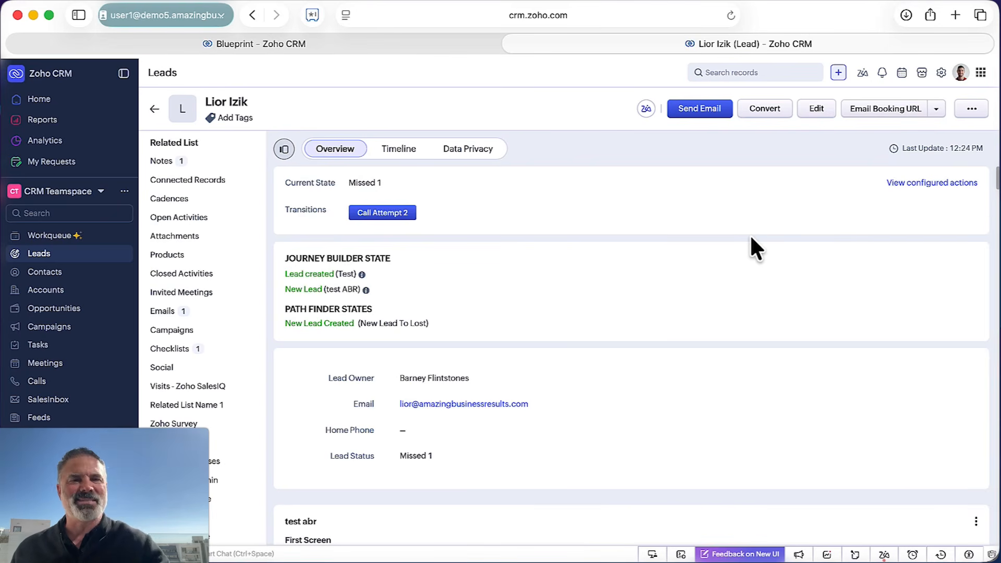
Associate the existing "Attempt 1" email notification with the After actions of the blueprint's Call Attempt 1 transition.
left_click(446, 46)
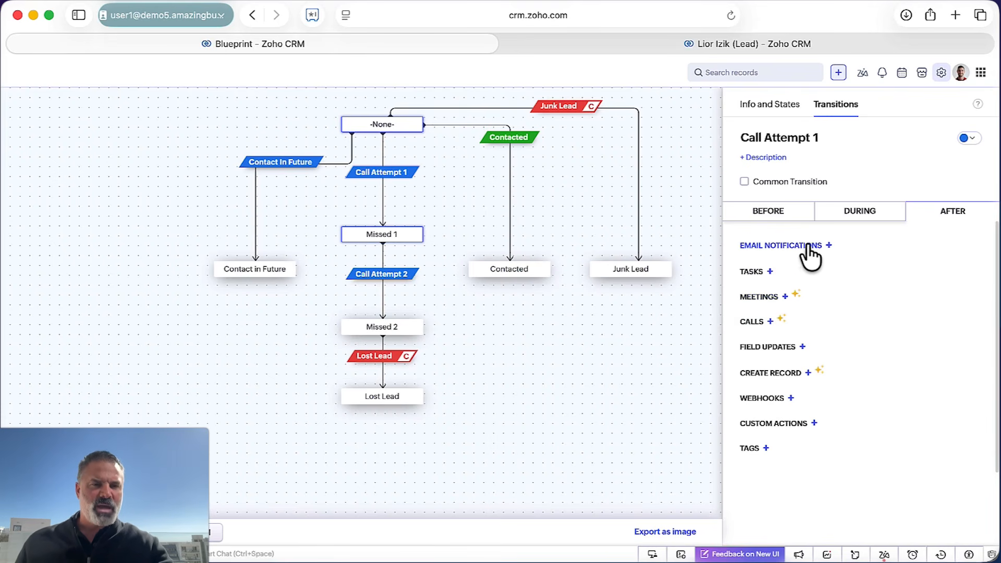
left_click(828, 245)
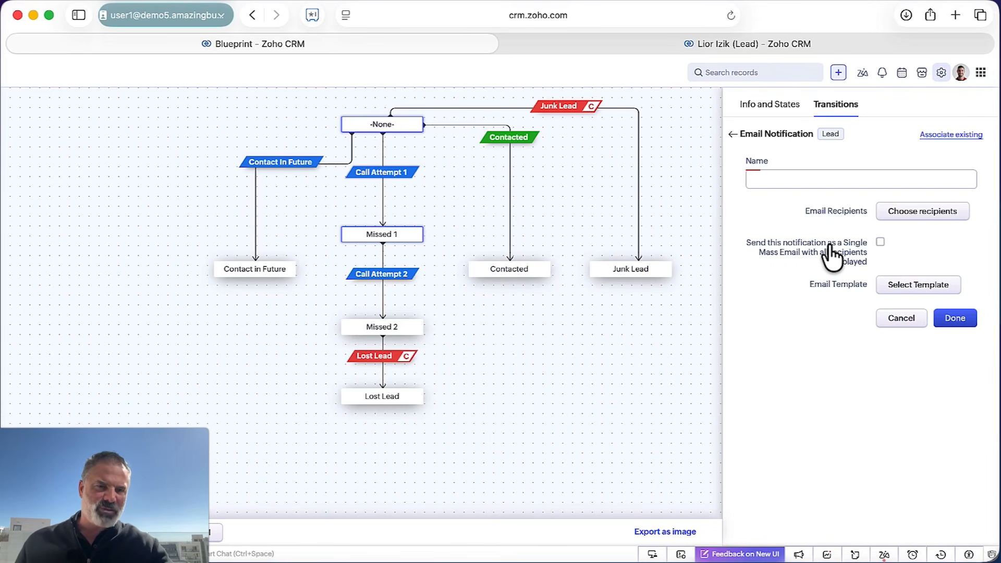
left_click(952, 135)
left_click(804, 198)
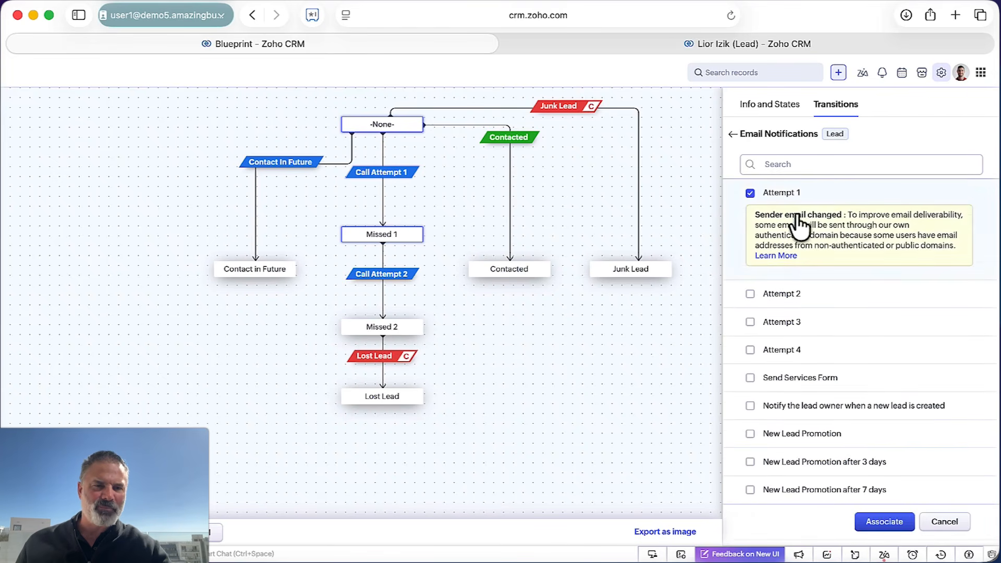
left_click(885, 521)
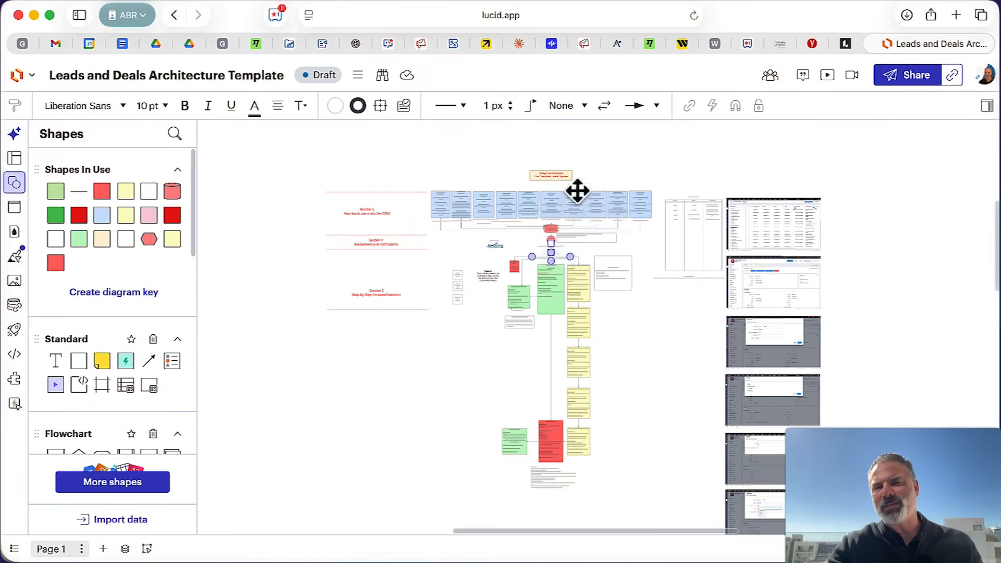
In Lucid, examine the new-lead stage of the Leads and Deals Architecture Template, including its duplicate-merge and SLA rules and the transition boxes below.
left_click(540, 284)
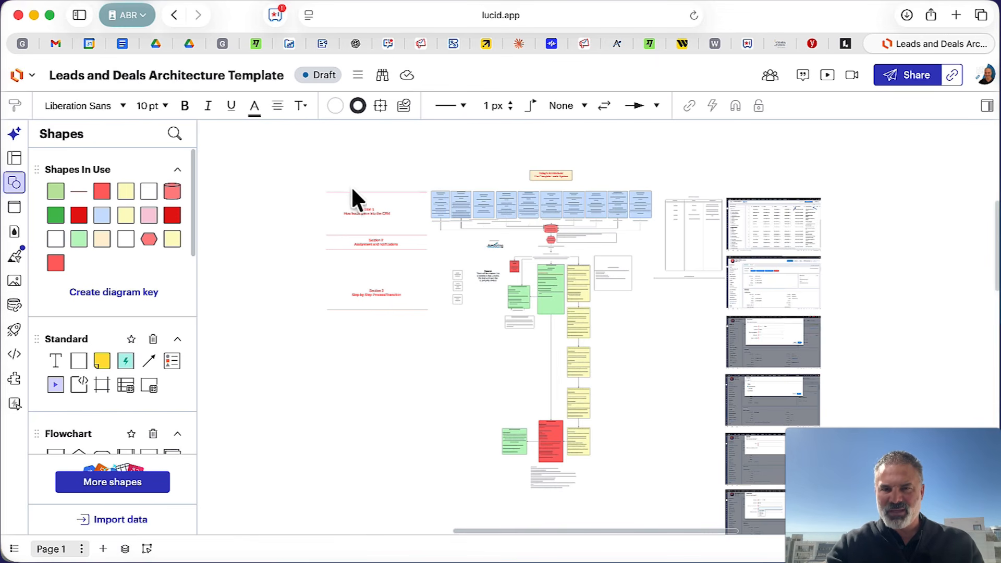
left_click(580, 213)
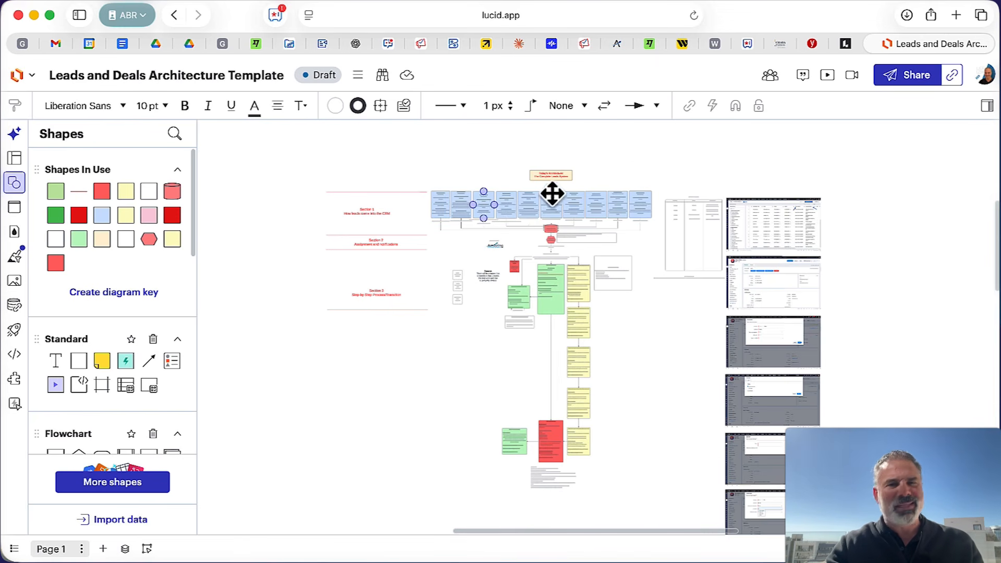
left_click(510, 210)
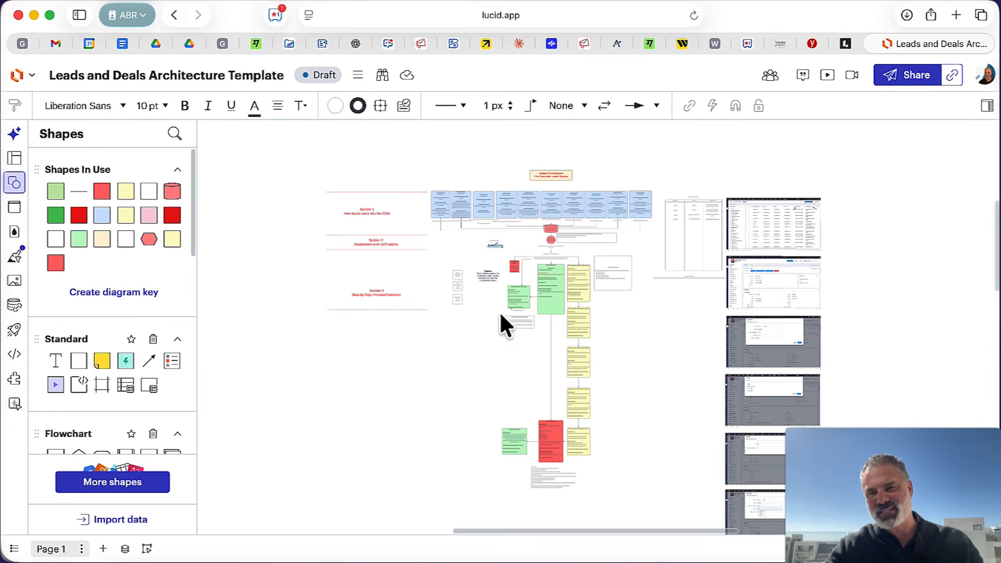
scroll(506, 289, "up", 10)
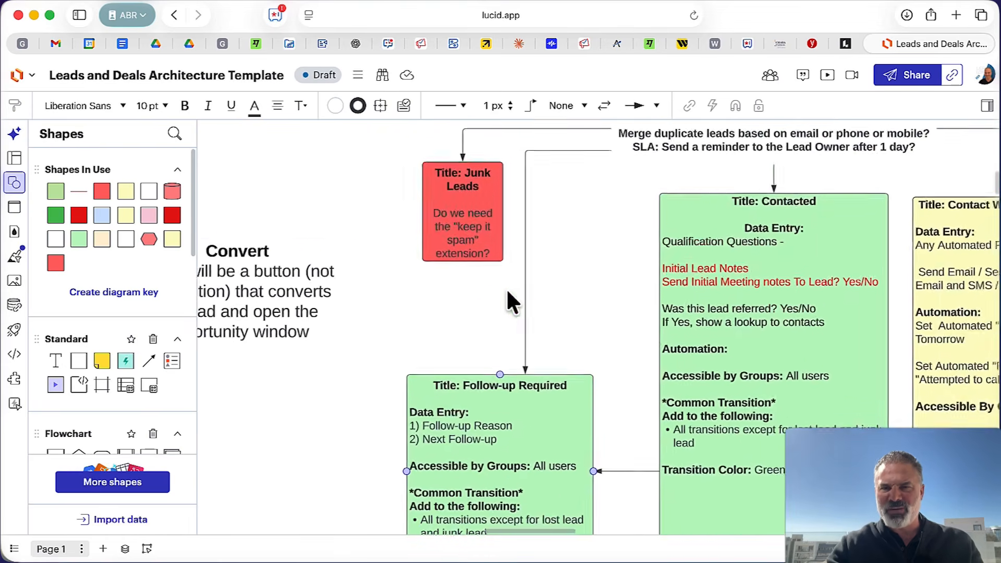
scroll(505, 288, "left", 5)
scroll(506, 287, "up", 2)
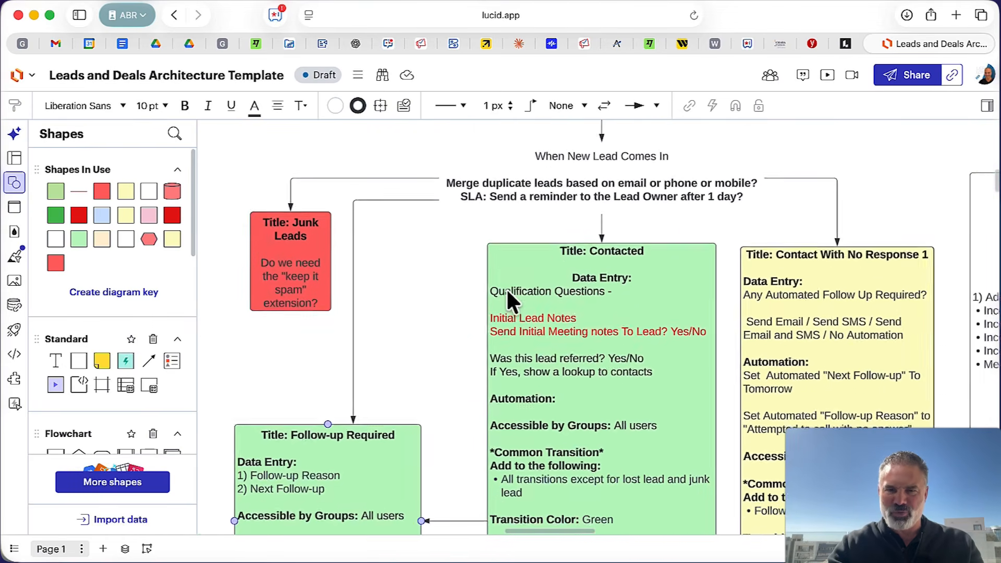
left_click(625, 181)
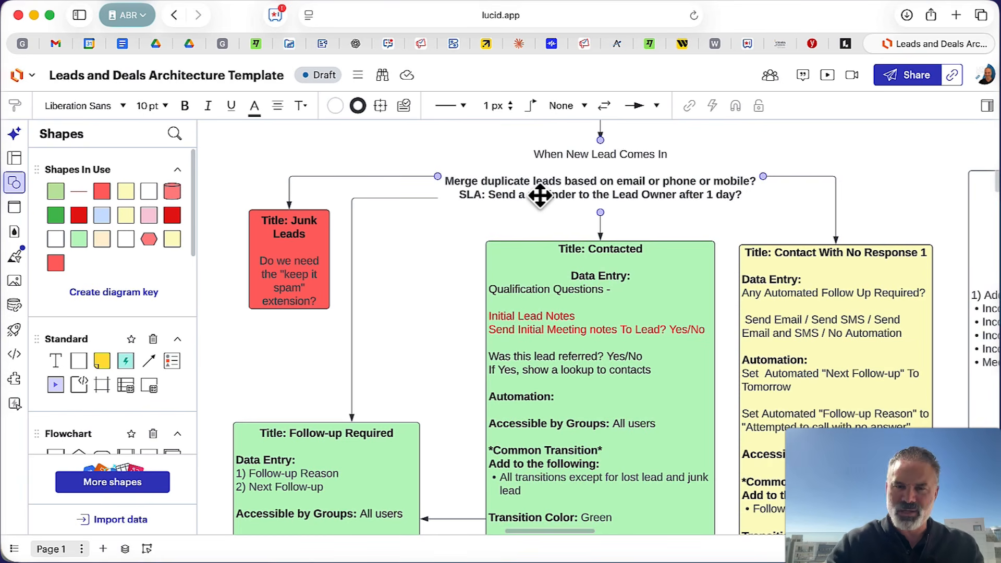
Examine the Junk Leads, Contacted and Contact With No Response 1 boxes, including the latter's data entry, follow-up automation and common transition.
scroll(539, 195, "down", 3)
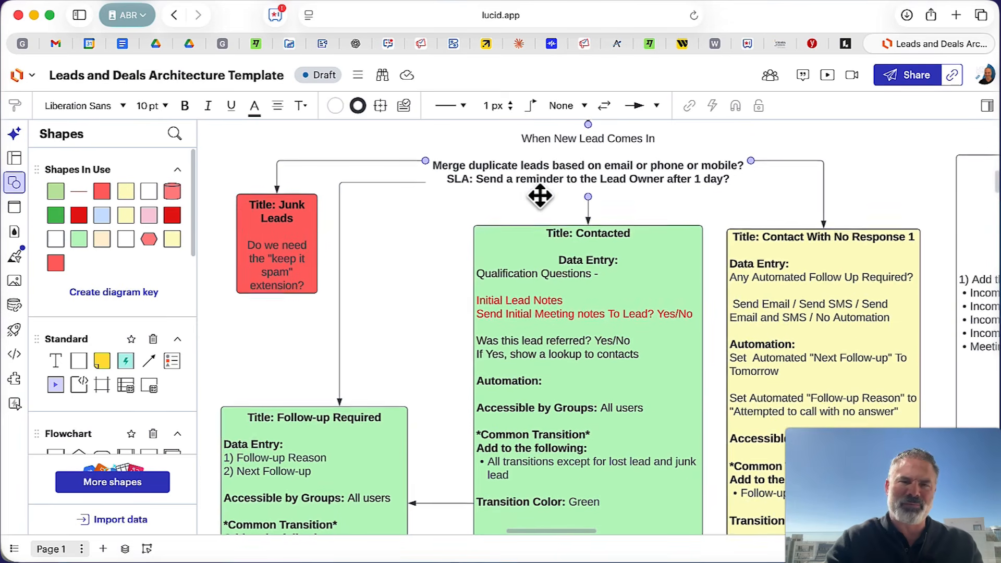
left_click(265, 208)
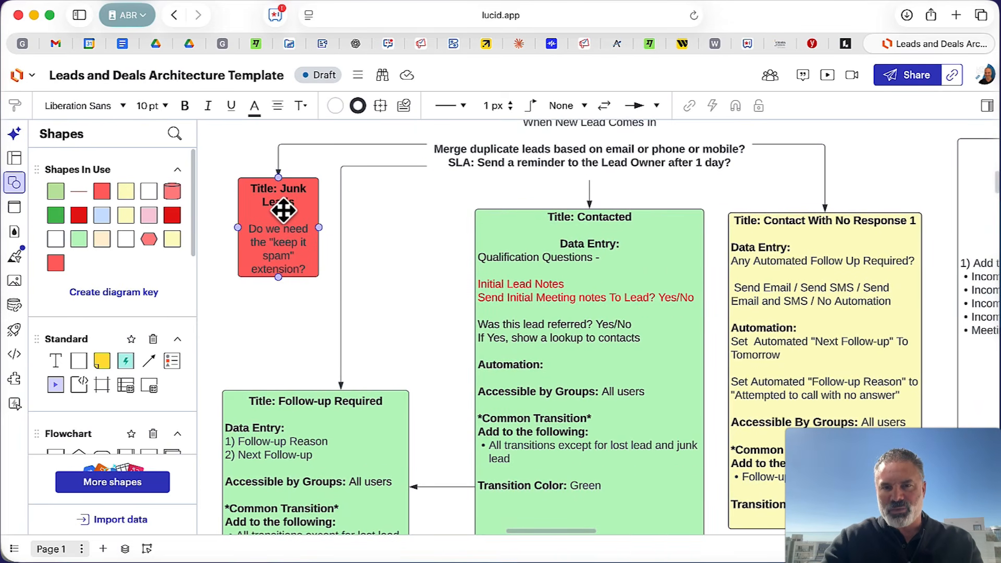
left_click(702, 322)
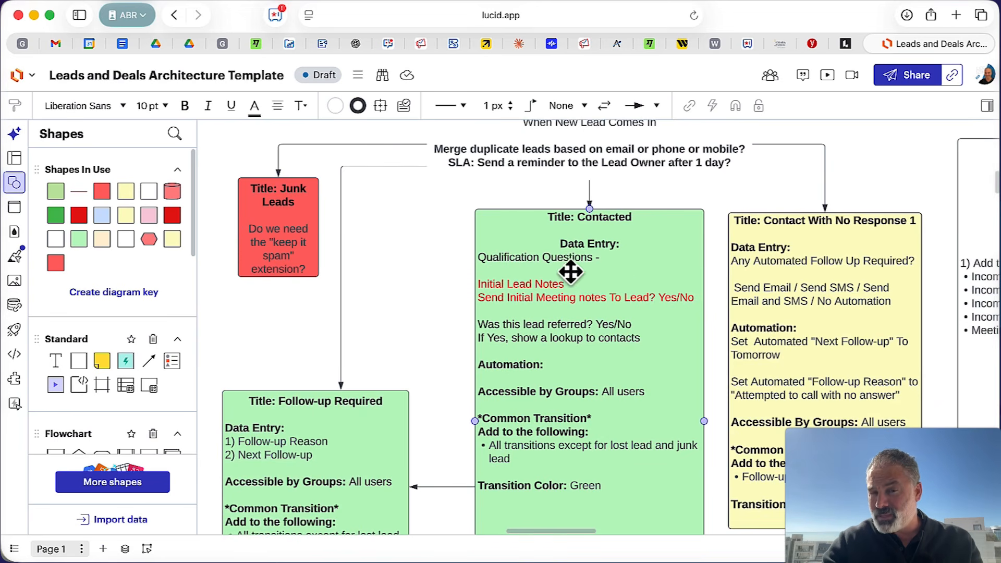
left_click(853, 225)
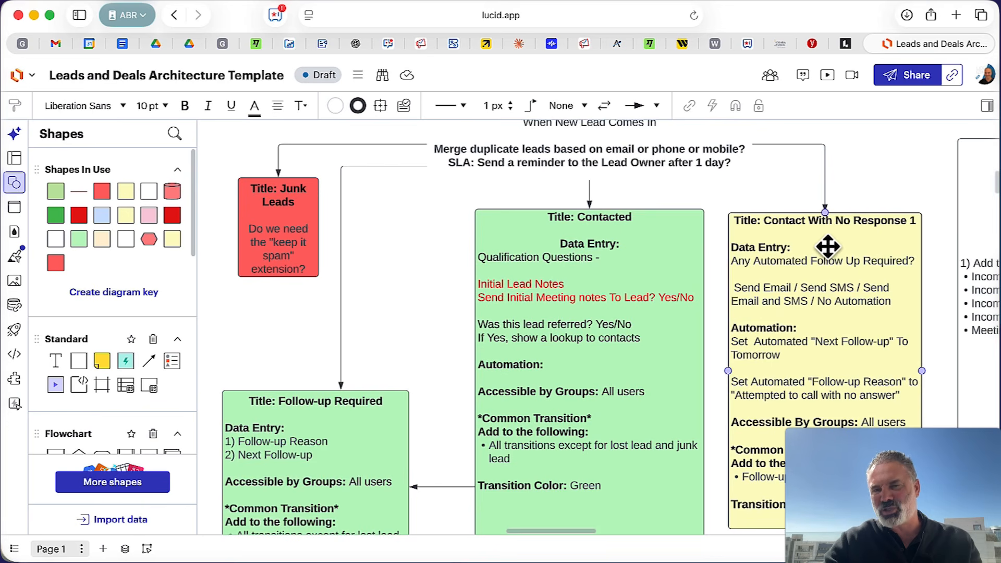
scroll(850, 233, "down", 3)
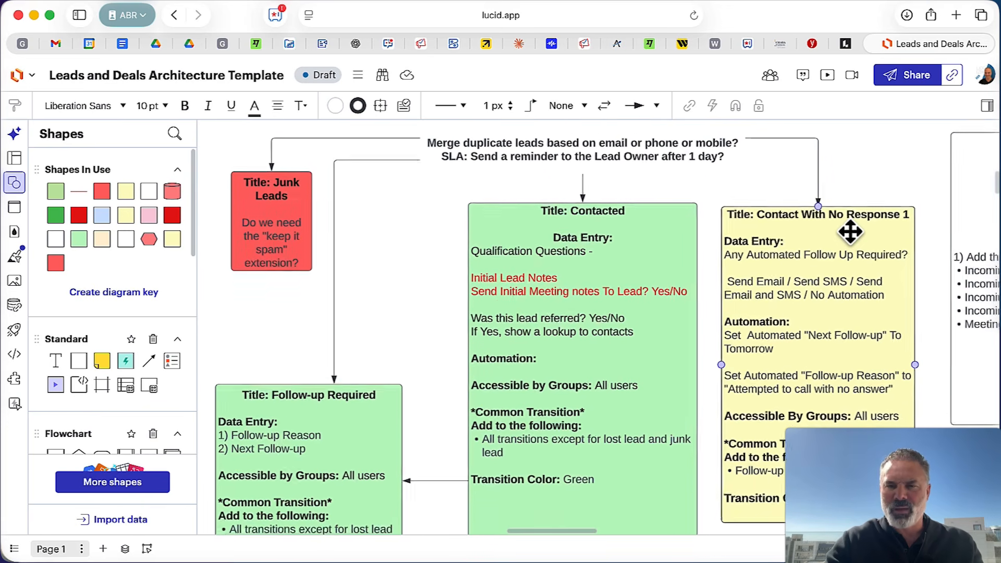
scroll(850, 232, "down", 2)
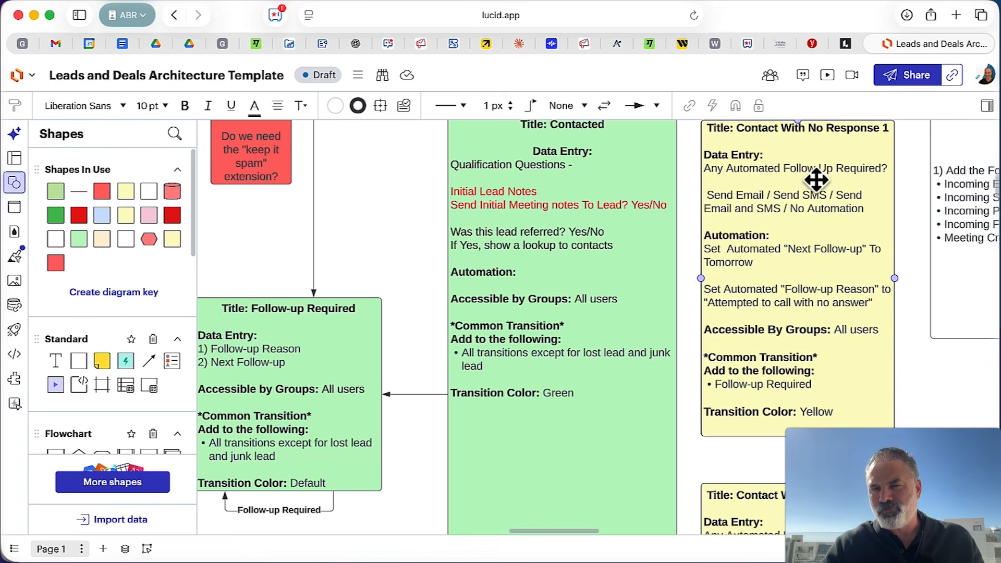
scroll(797, 250, "down", 2)
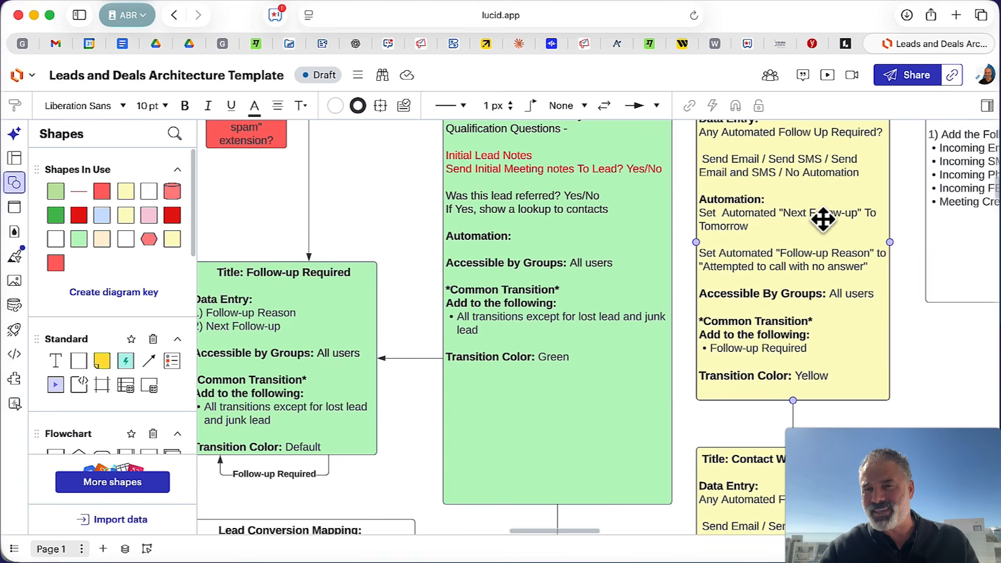
scroll(819, 216, "down", 3)
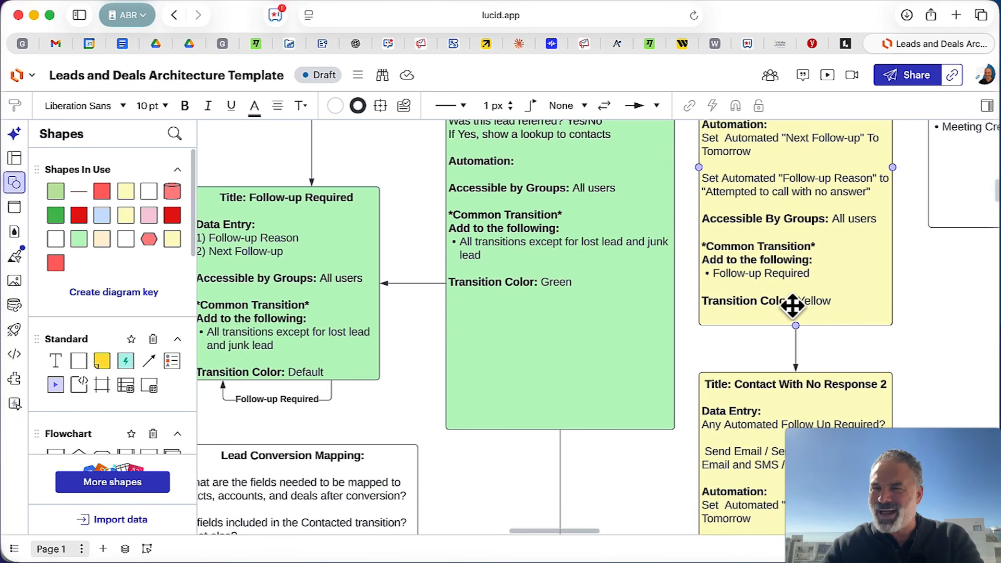
Trace the chain from Contact With No Response 2 through 5 to Lost Lead and Resurrected, reviewing each box's data entry and automation.
scroll(804, 284, "down", 3)
scroll(804, 284, "down", 10)
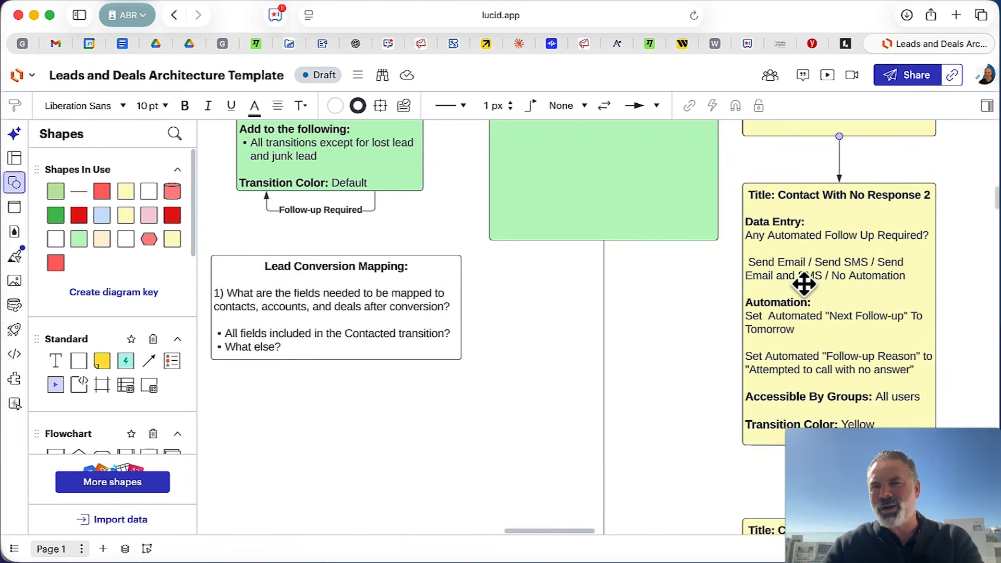
scroll(805, 284, "down", 10)
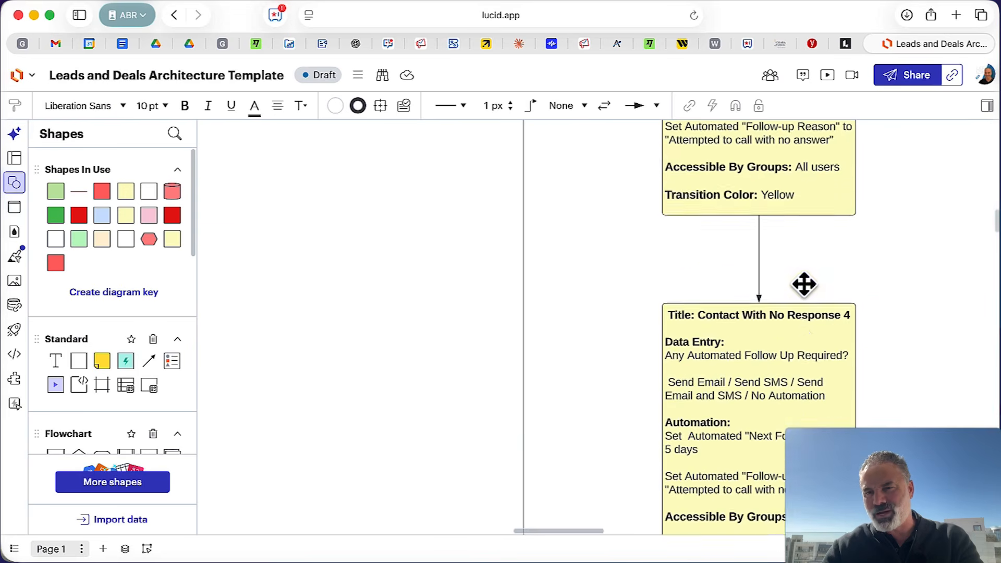
scroll(730, 259, "down", 5)
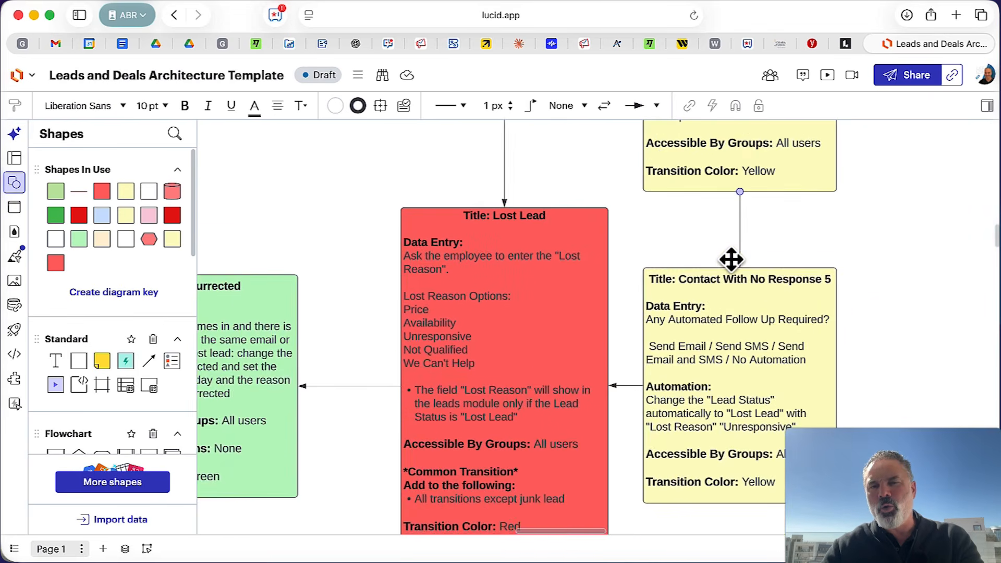
scroll(562, 199, "up", 1)
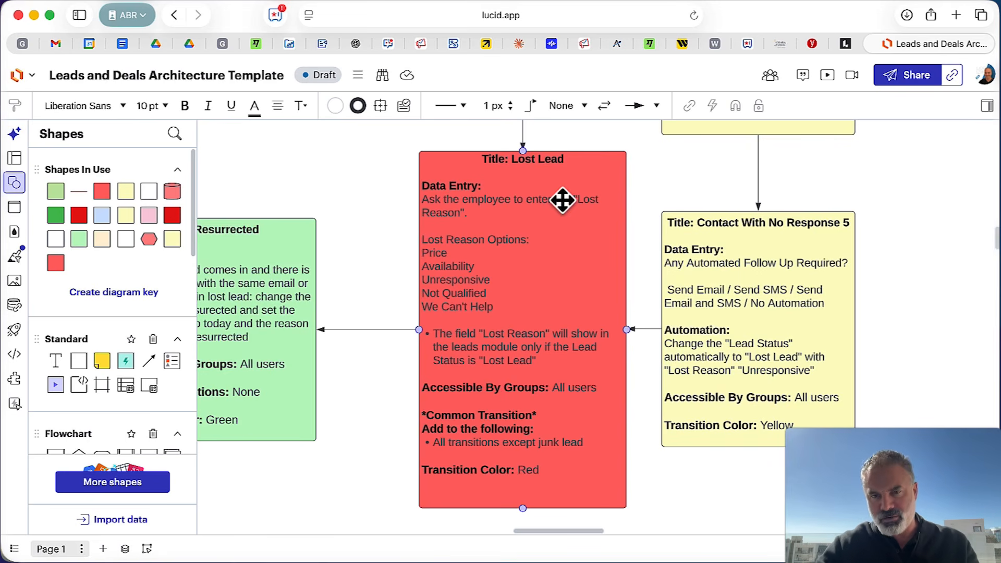
scroll(563, 199, "left", 5)
scroll(563, 200, "right", 2)
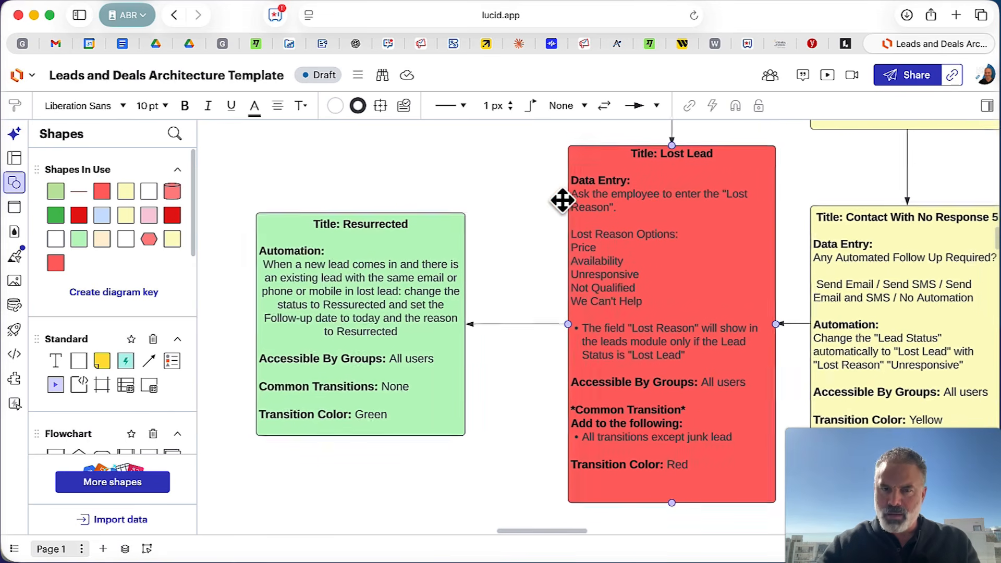
scroll(563, 200, "right", 1)
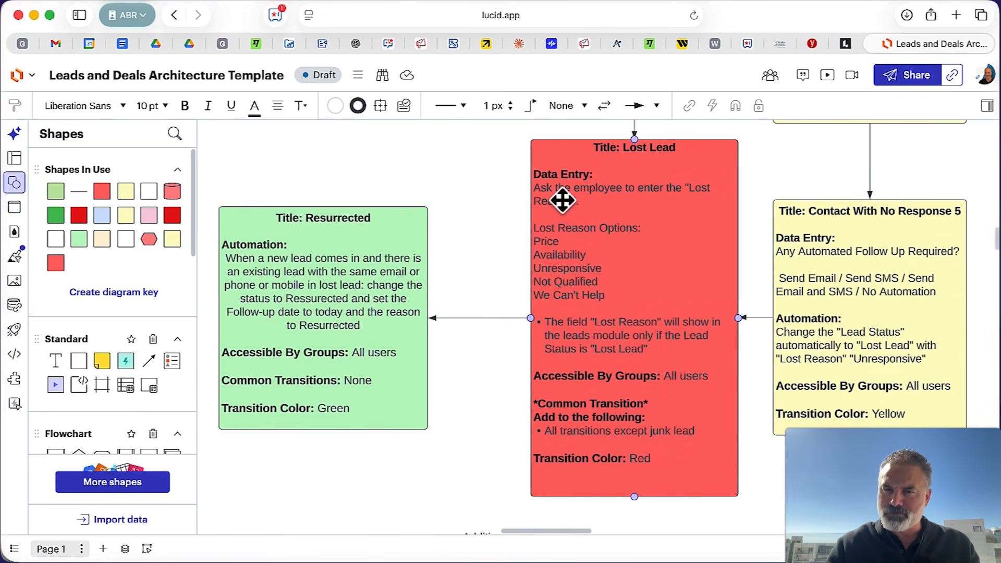